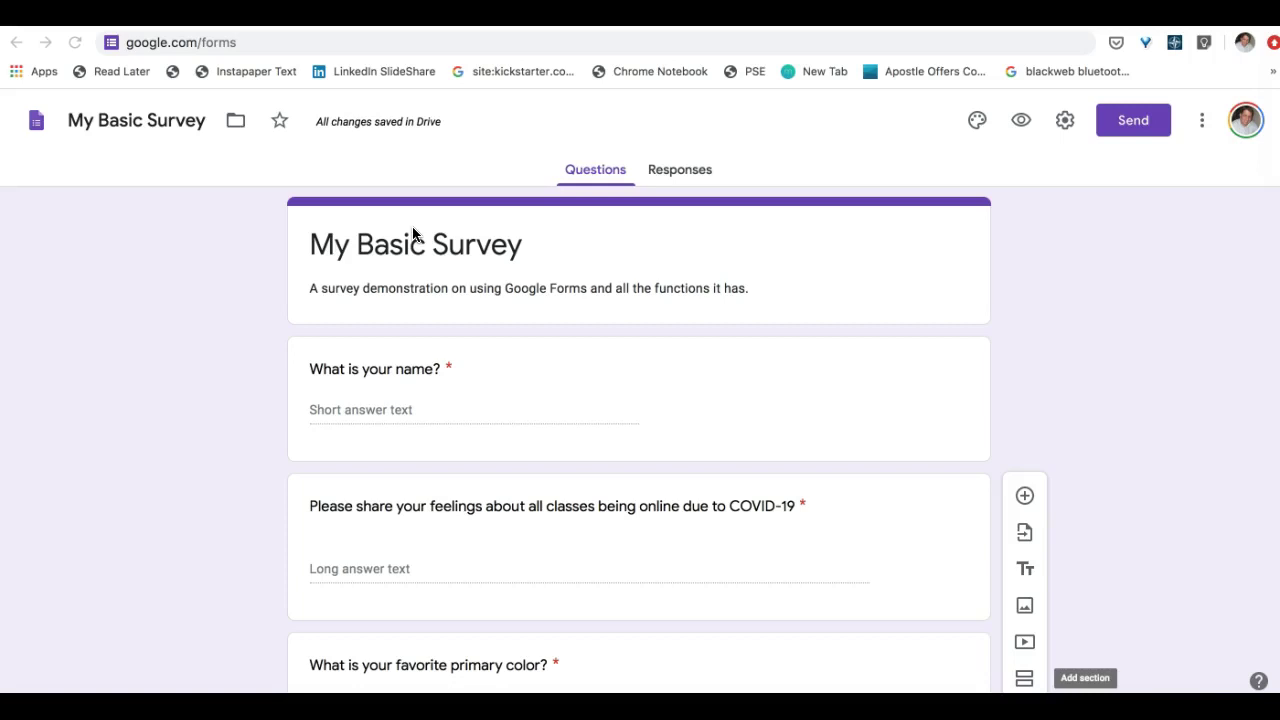
Select the 'My Basic Survey' title and description, then open the 'What is your name?' question
left_click(174, 42)
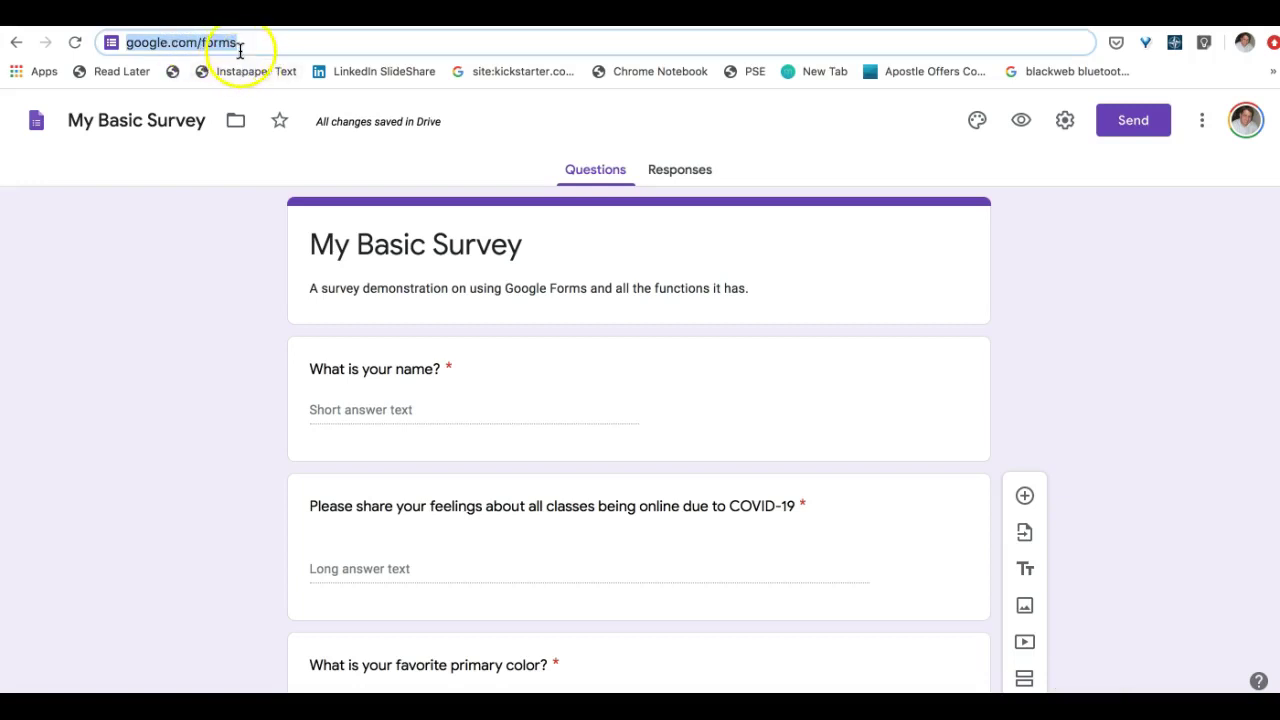
left_click(232, 228)
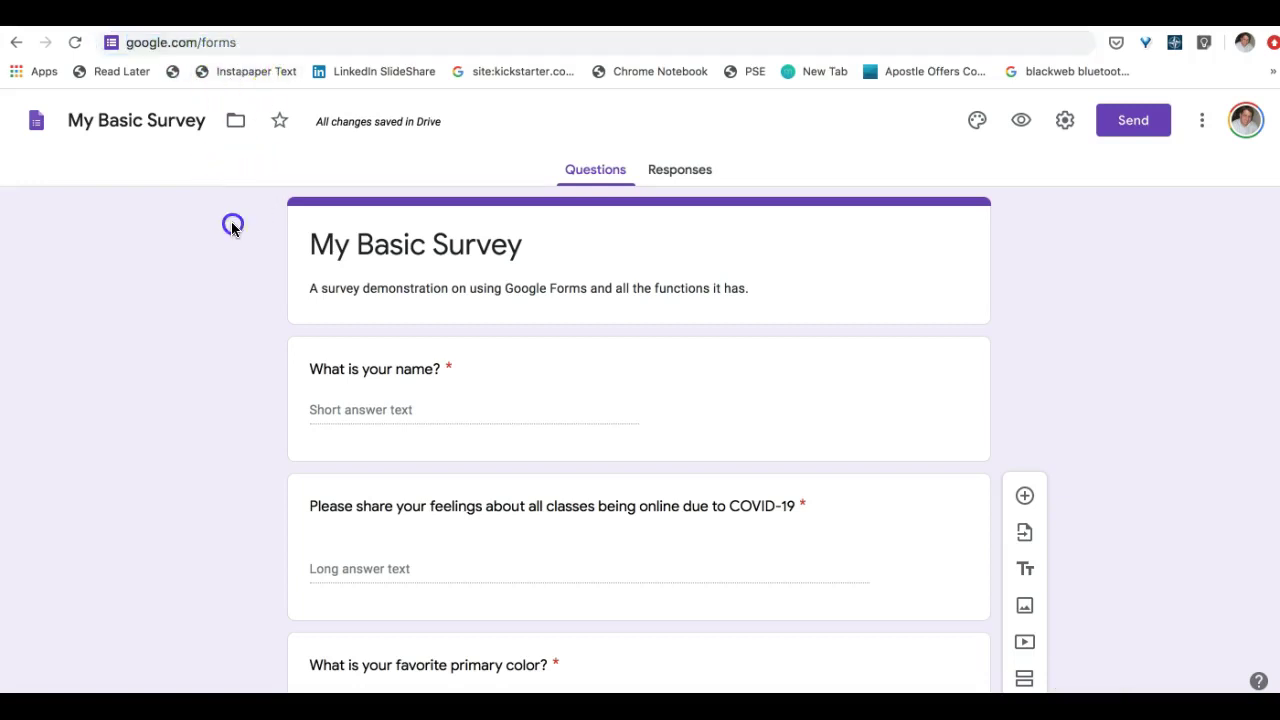
left_click_drag(318, 244, 557, 243)
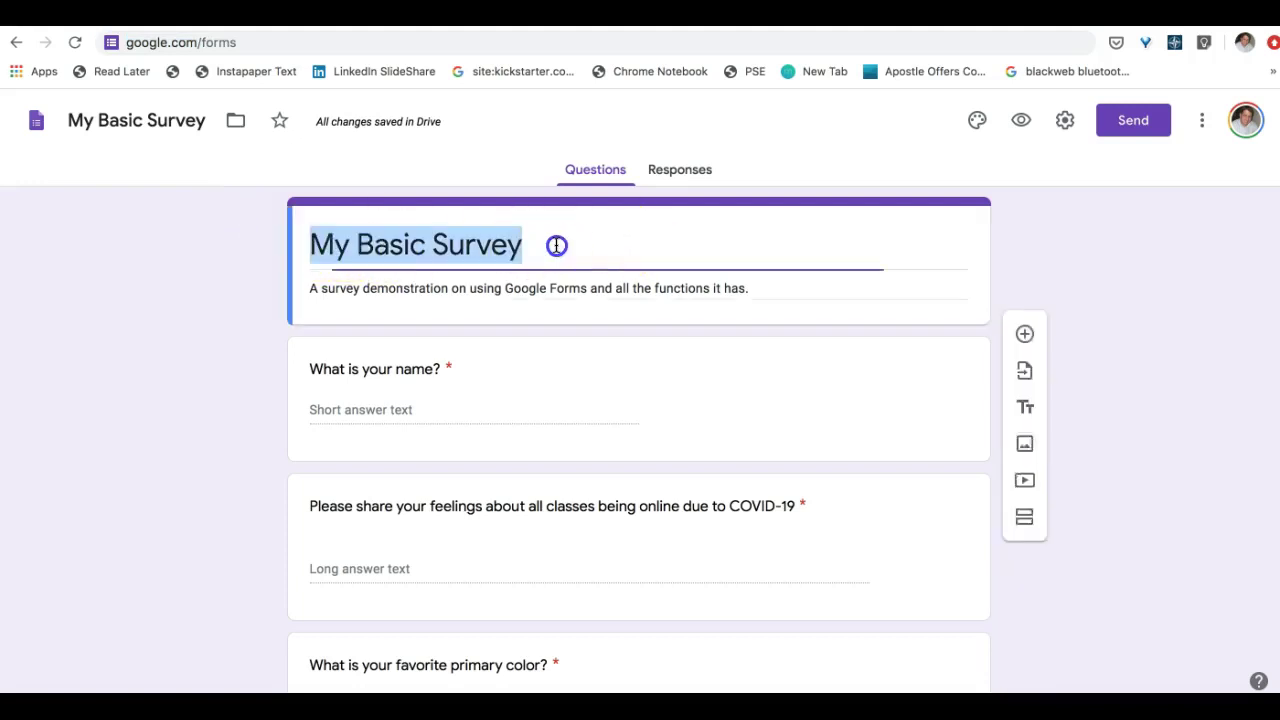
triple_click(335, 287)
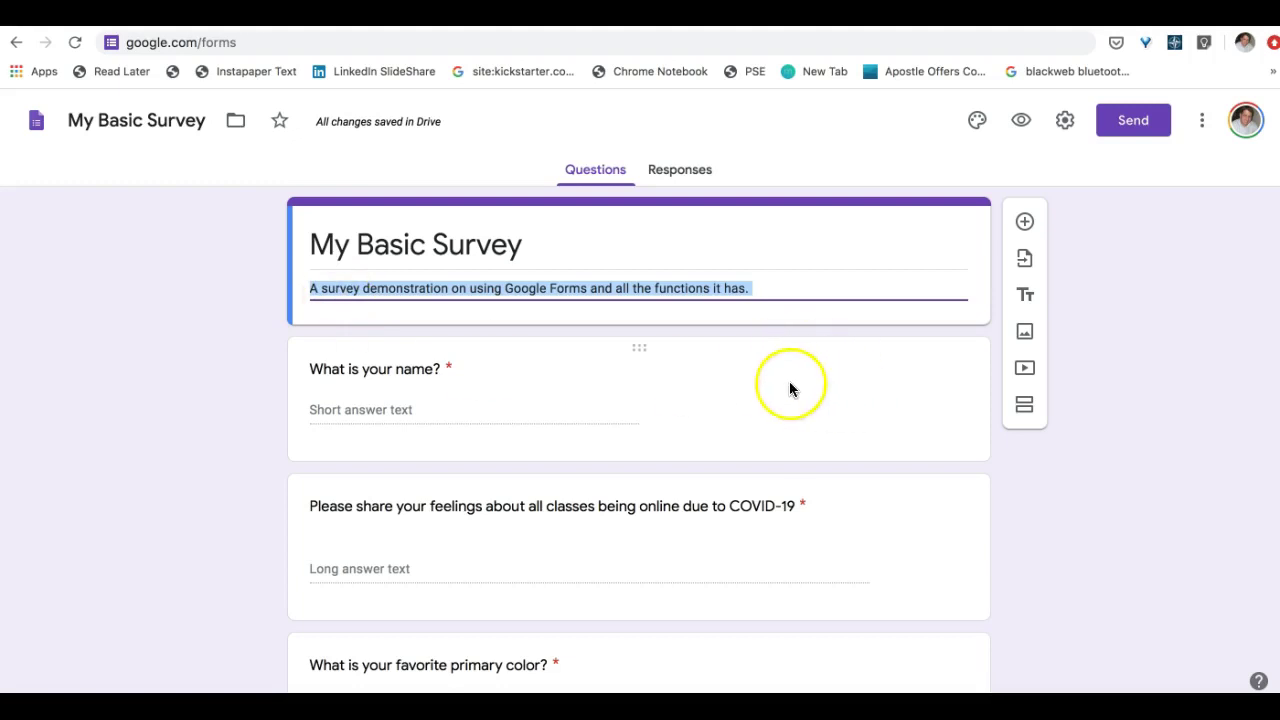
left_click(645, 378)
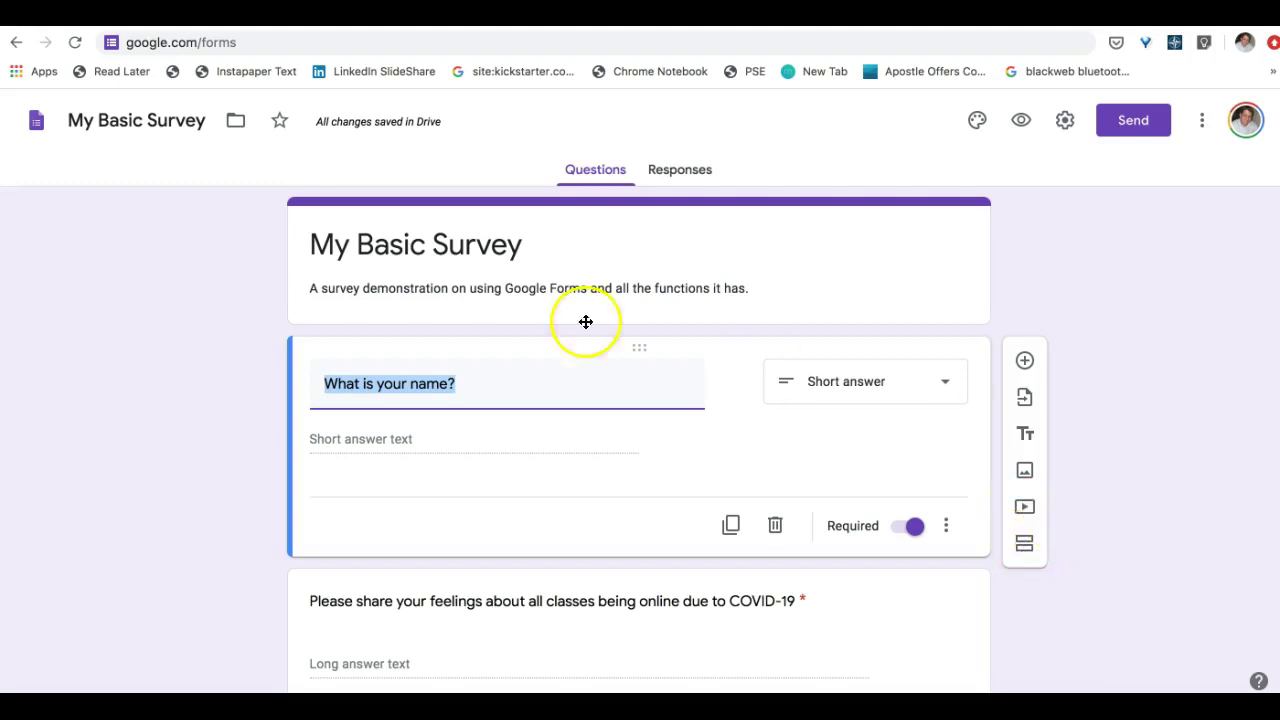
left_click(858, 383)
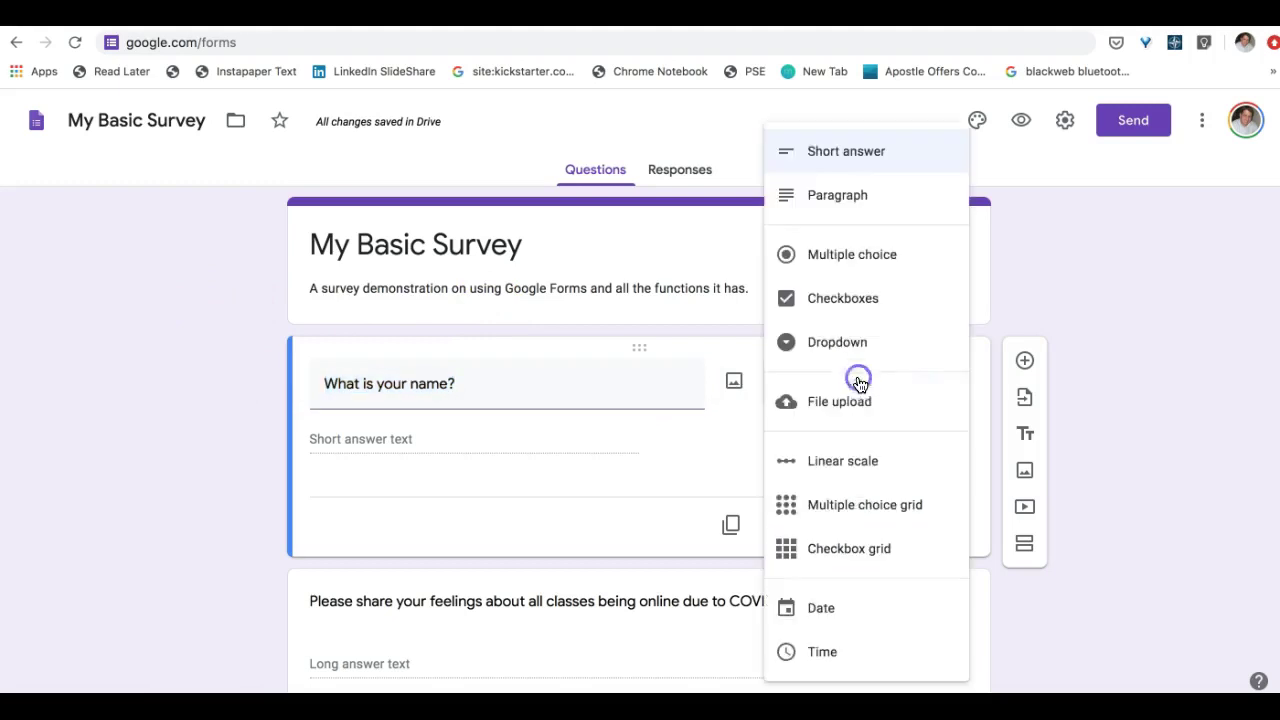
left_click(440, 368)
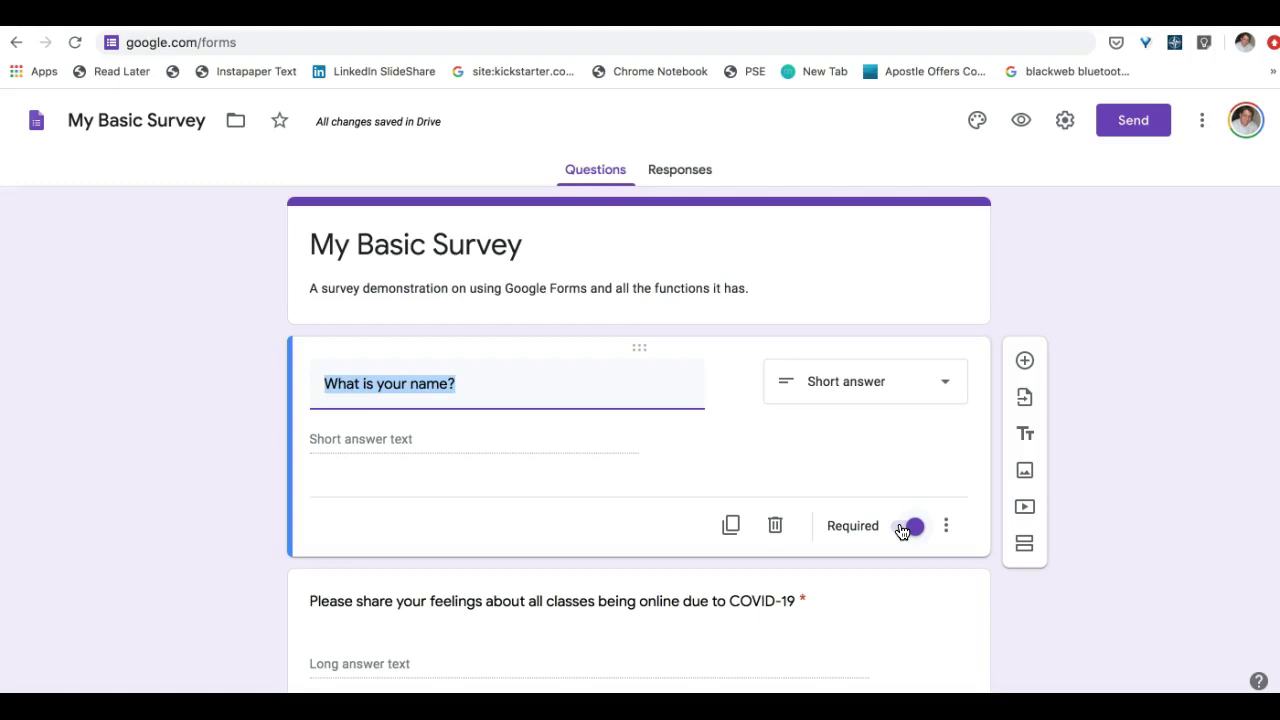
Open the required Paragraph question about COVID-19 feelings for editing
scroll(723, 438, "down", 3)
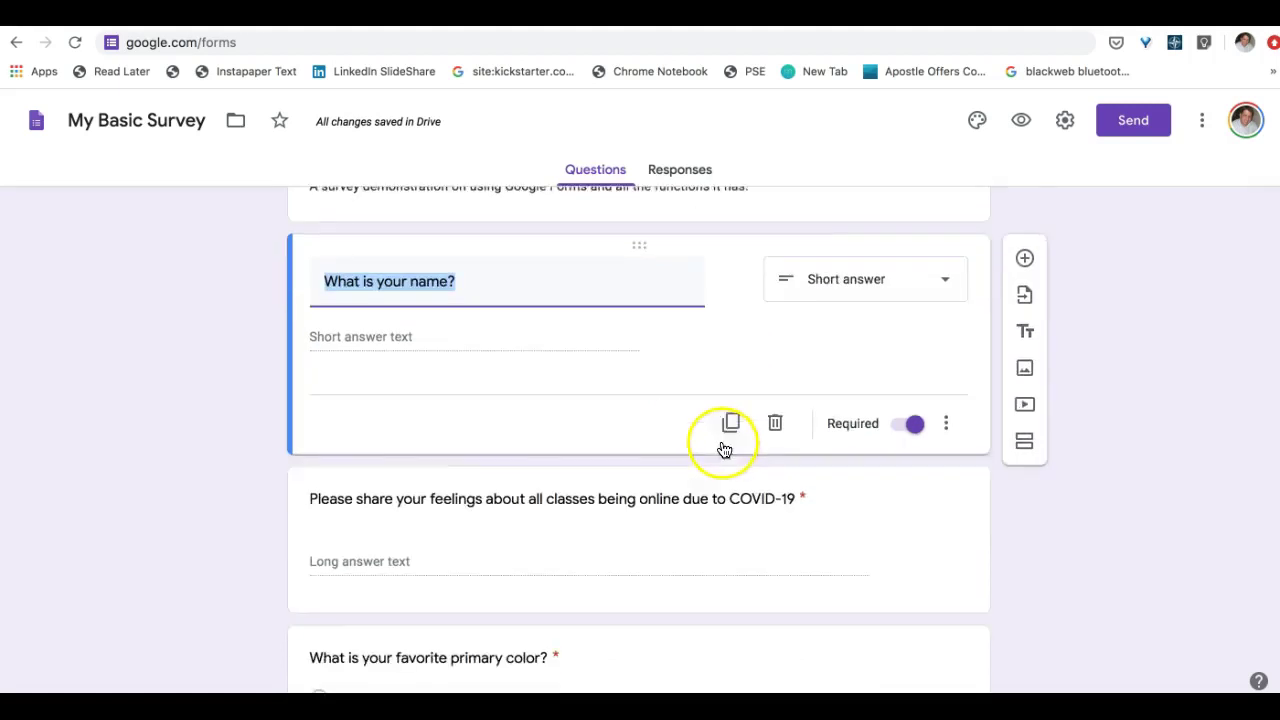
left_click(839, 457)
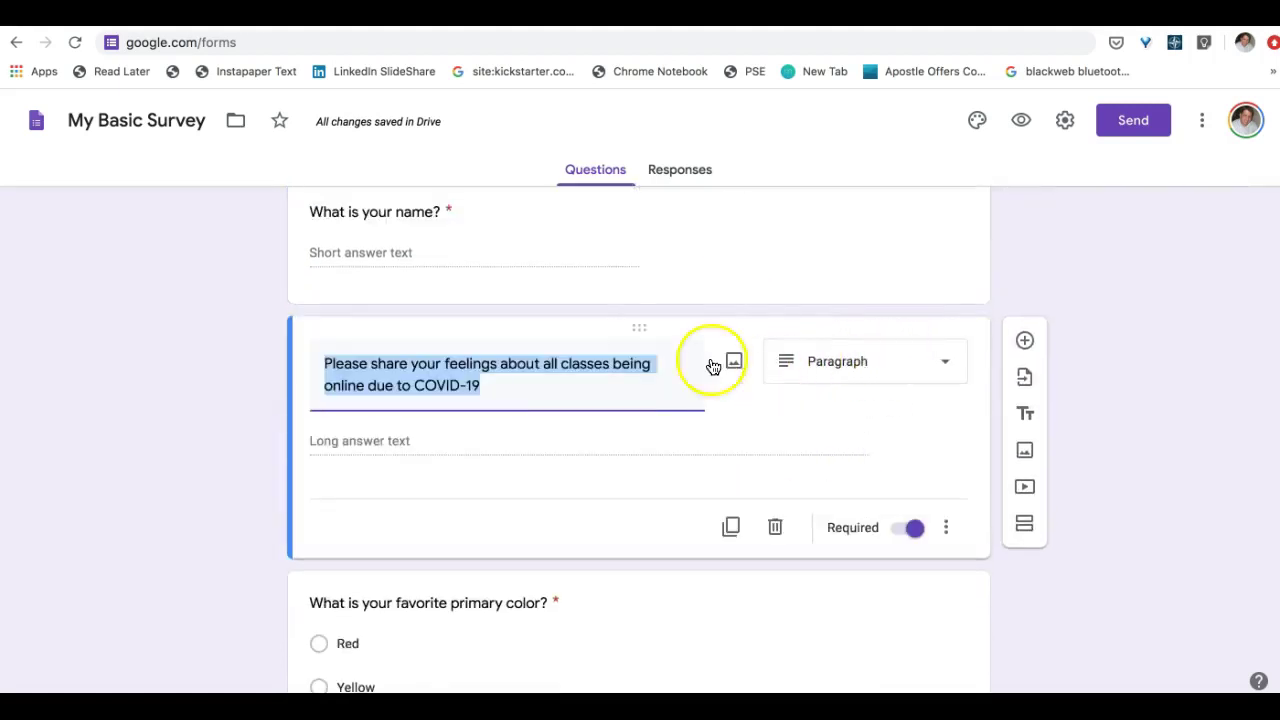
left_click(368, 385)
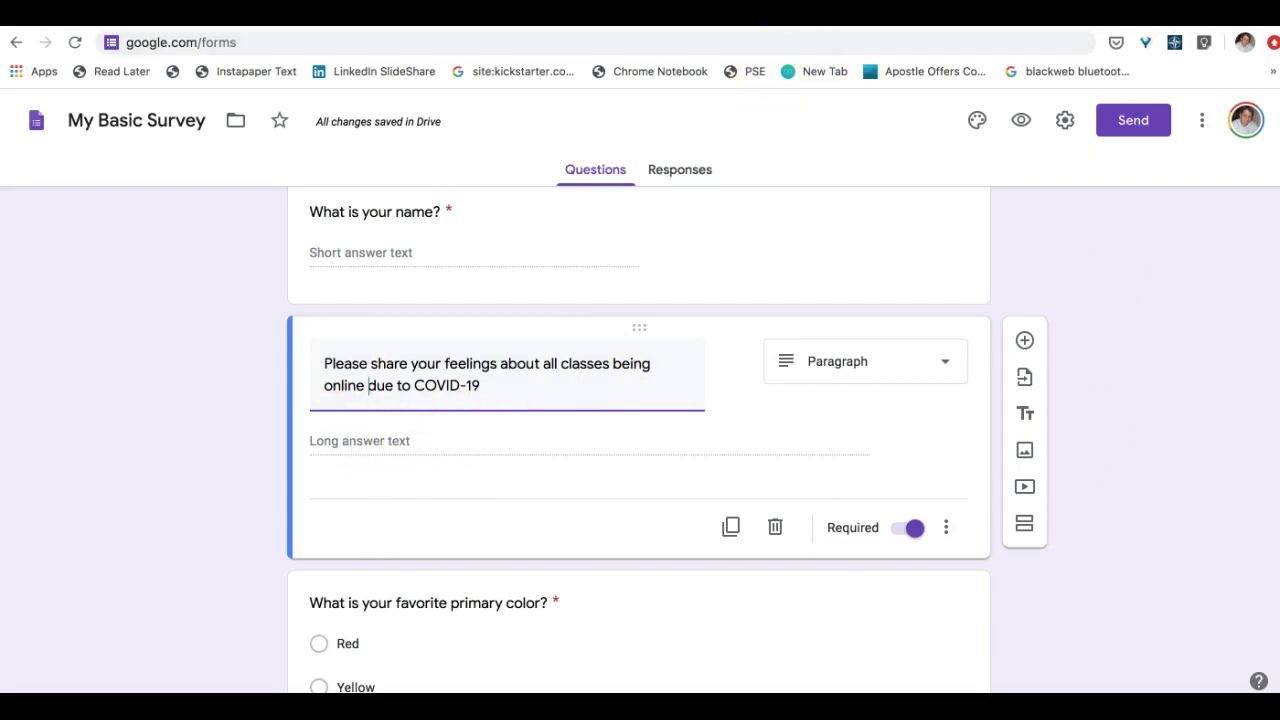
Try the COVID-19 answer box in the live preview, then return to the editor
key("ctrl+Tab")
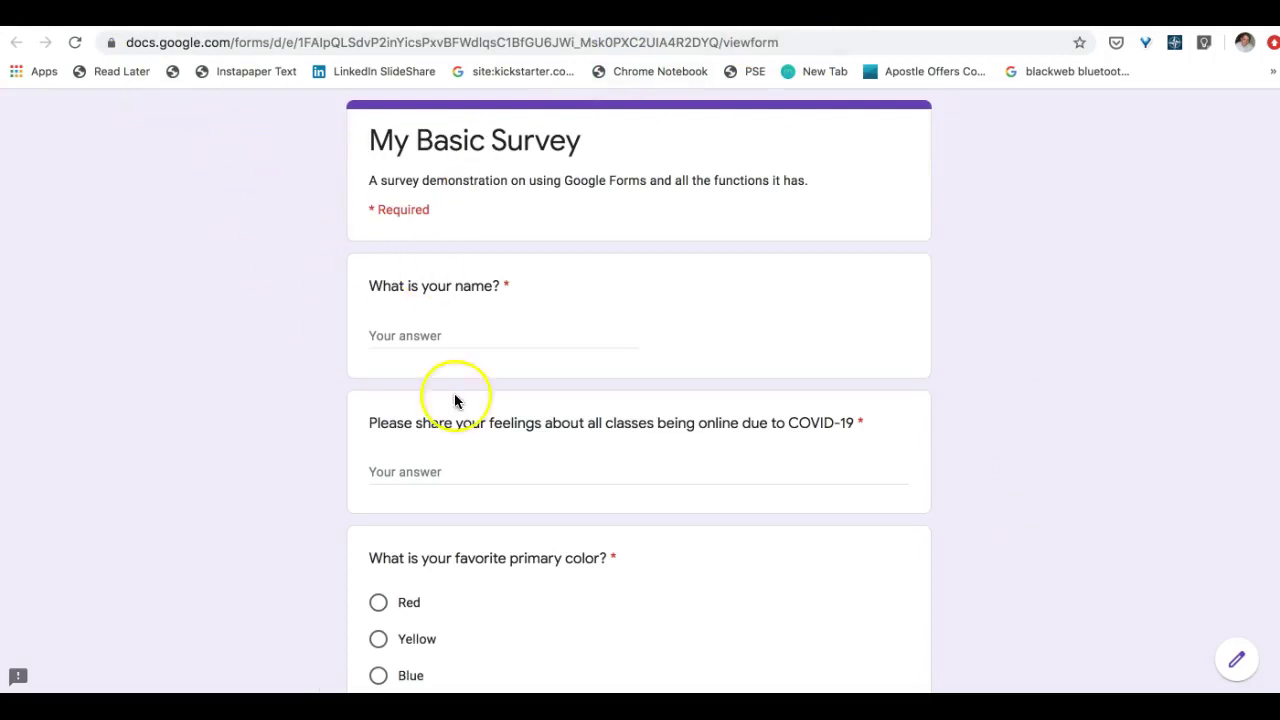
left_click(476, 471)
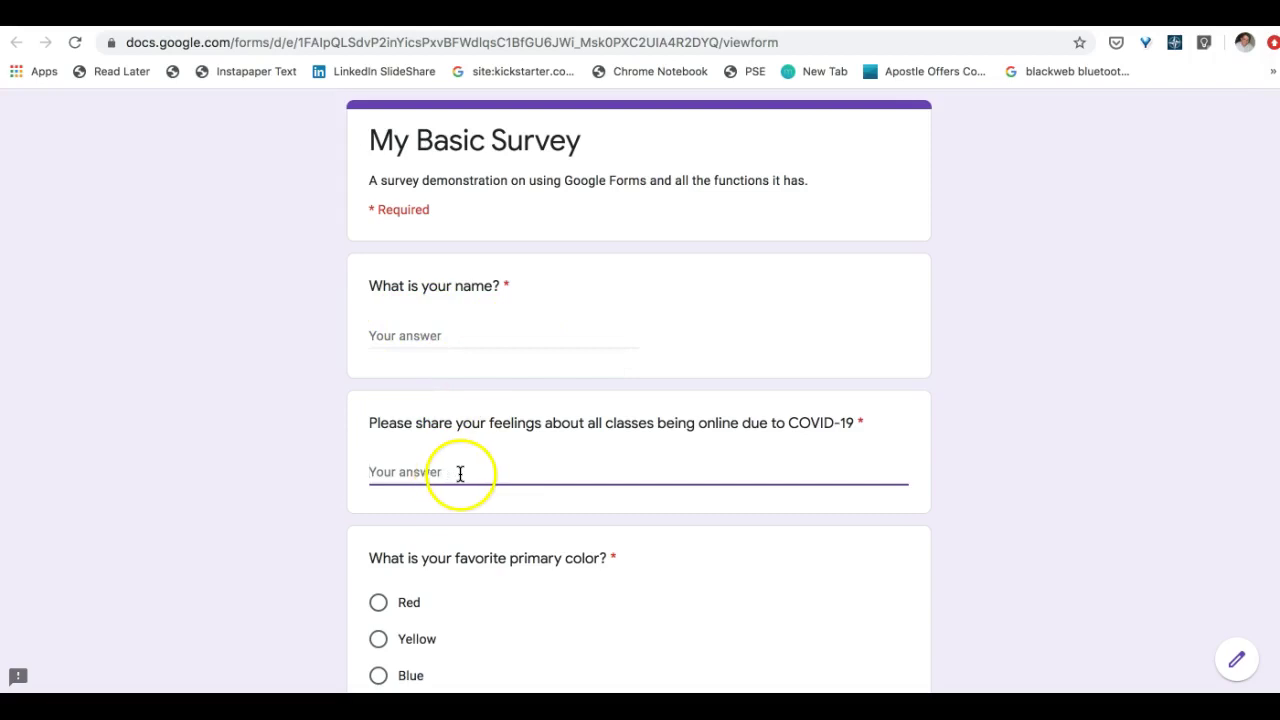
key("super+w")
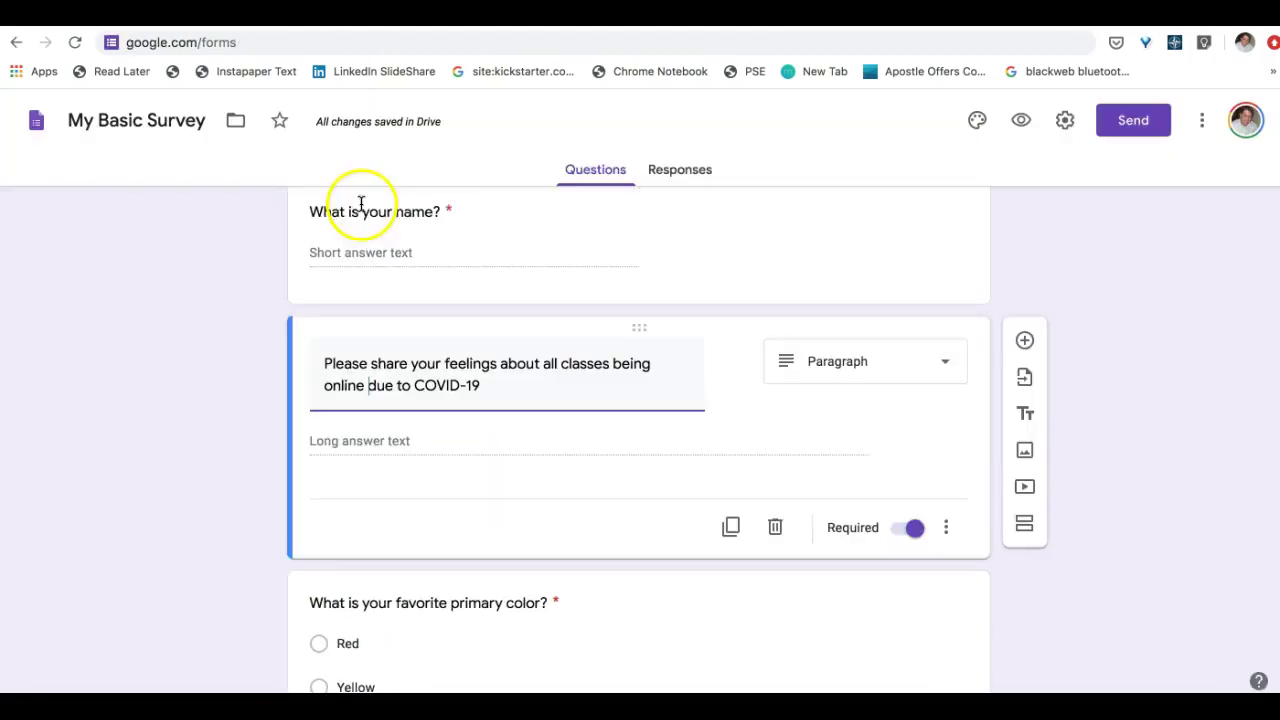
Open the Multiple choice primary color question (Red, Yellow, Blue) for editing
scroll(473, 322, "down", 2)
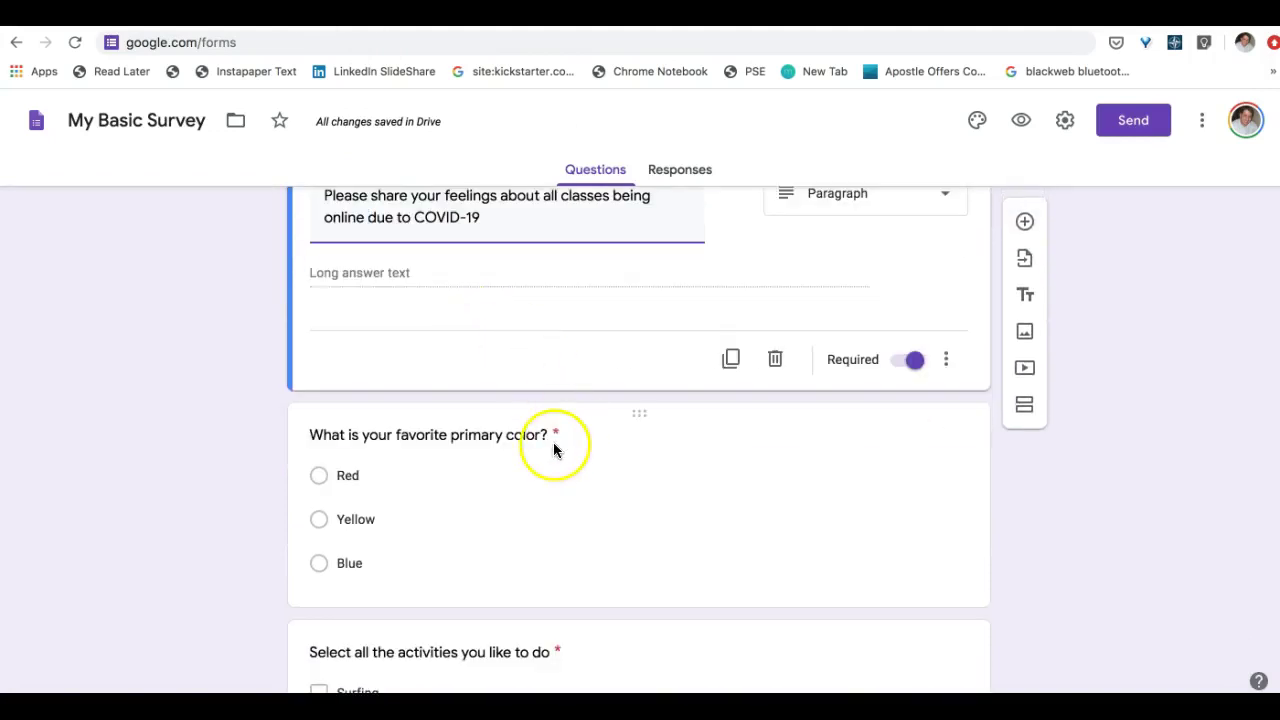
scroll(557, 443, "down", 1)
left_click(621, 420)
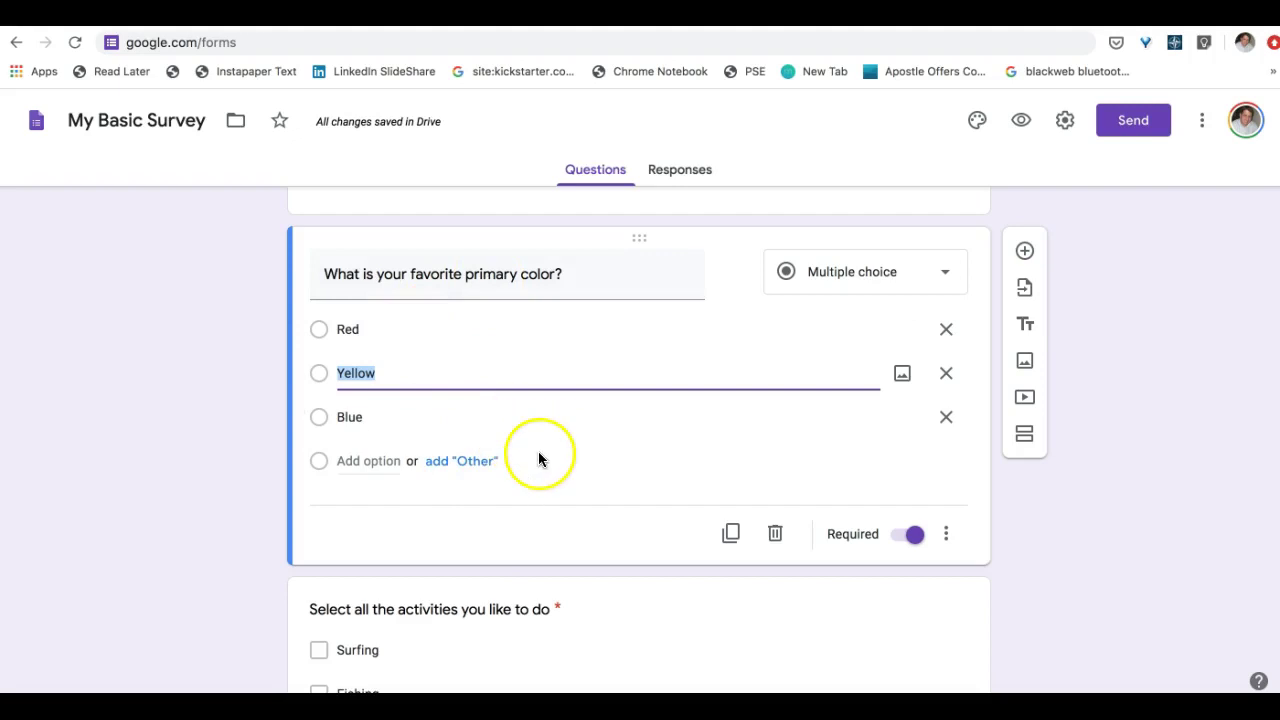
scroll(543, 452, "down", 3)
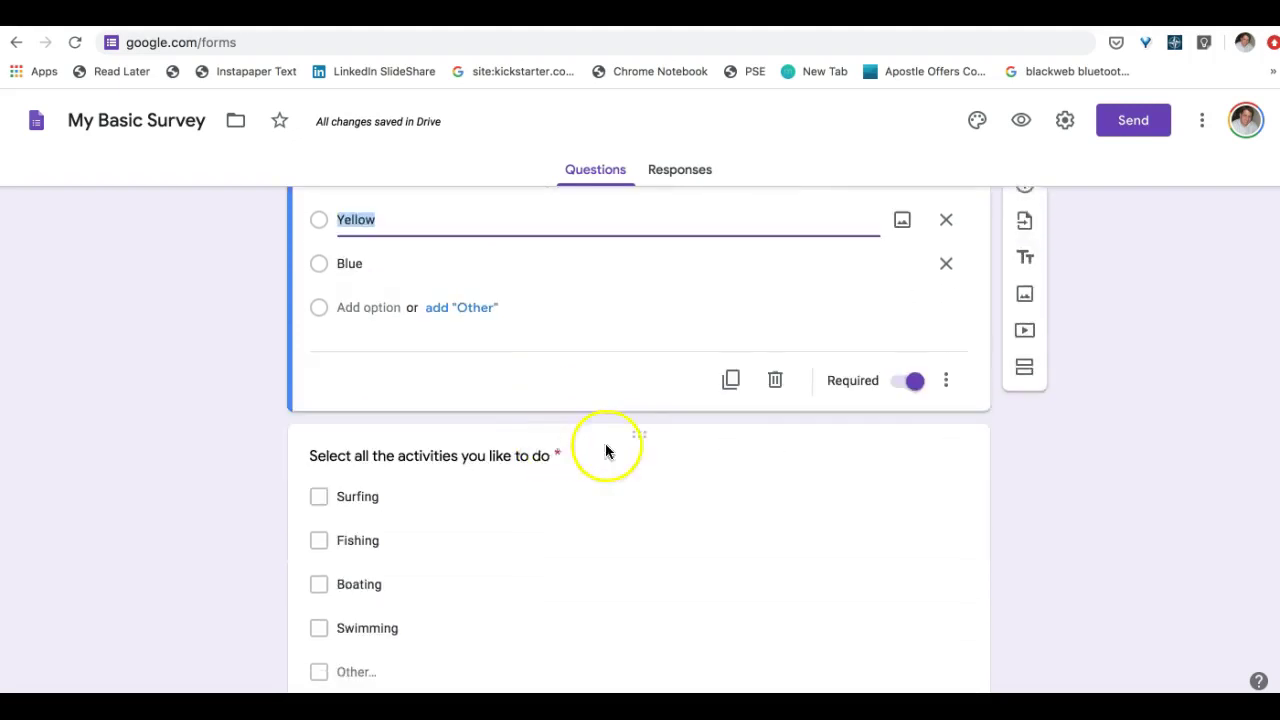
scroll(644, 474, "down", 2)
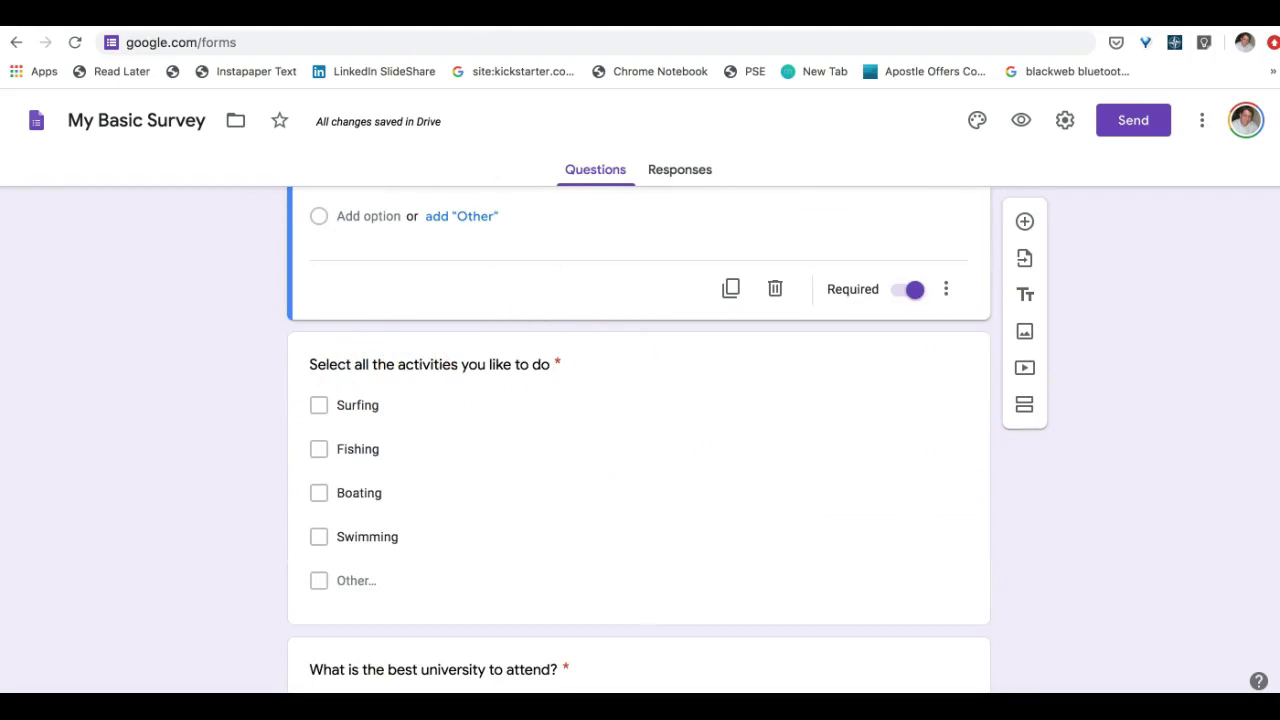
Open the activities checkbox question, then the best-university Dropdown question for editing
left_click(652, 455)
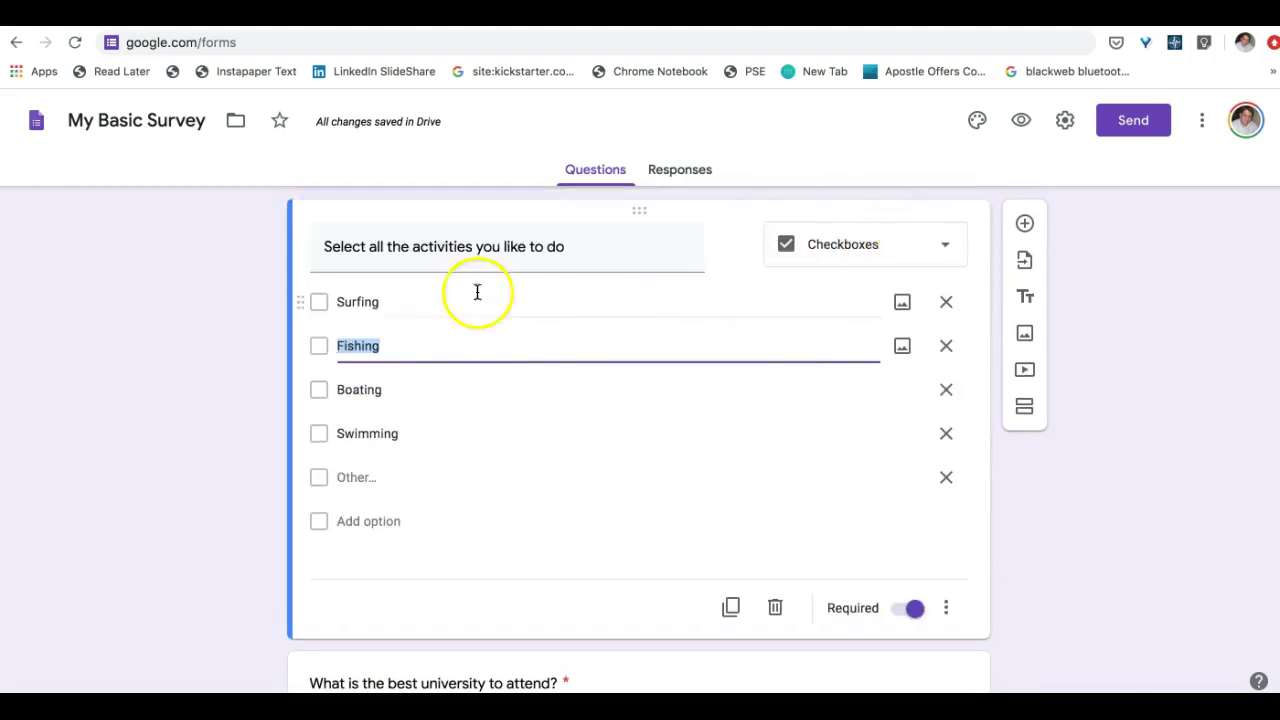
scroll(531, 333, "down", 5)
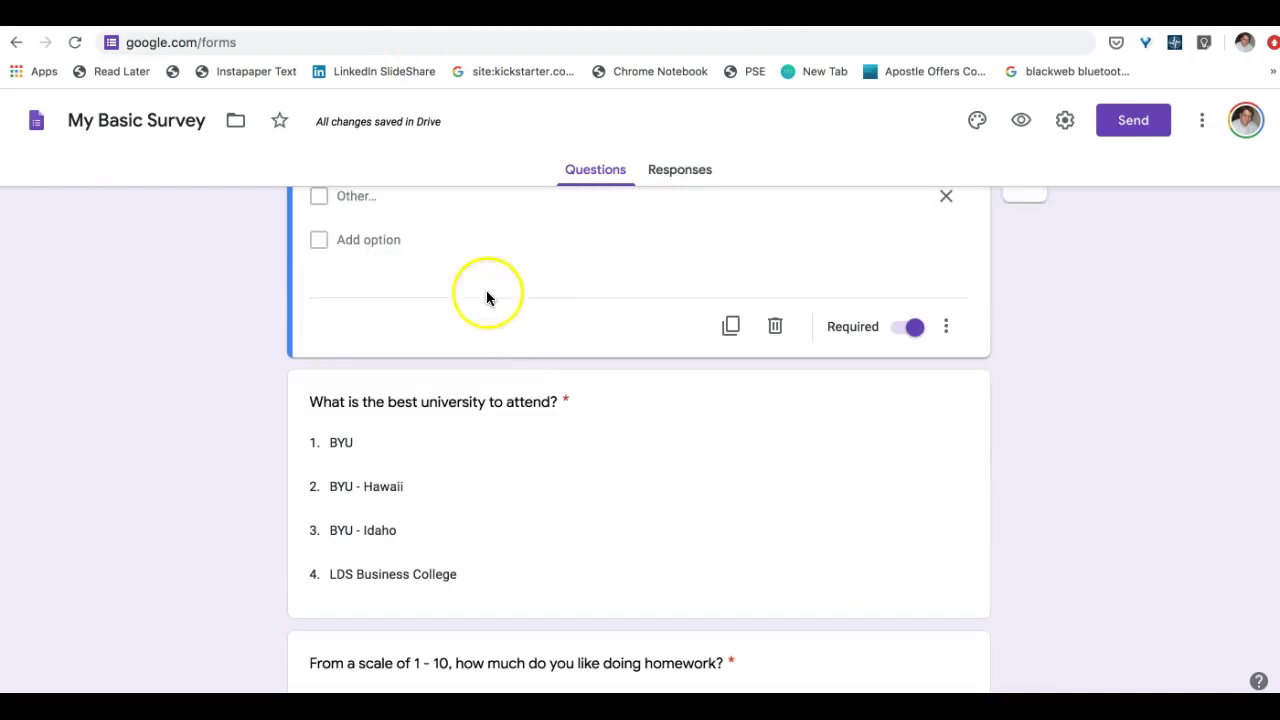
scroll(531, 333, "down", 1)
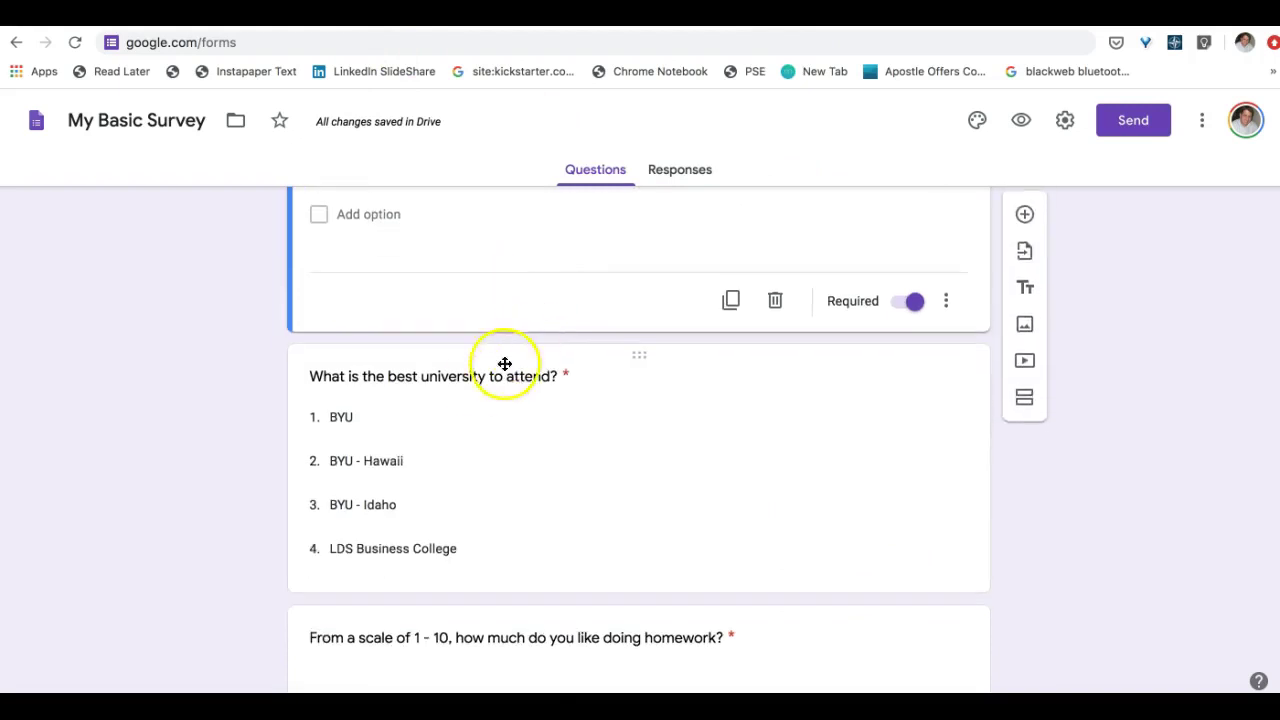
left_click(651, 405)
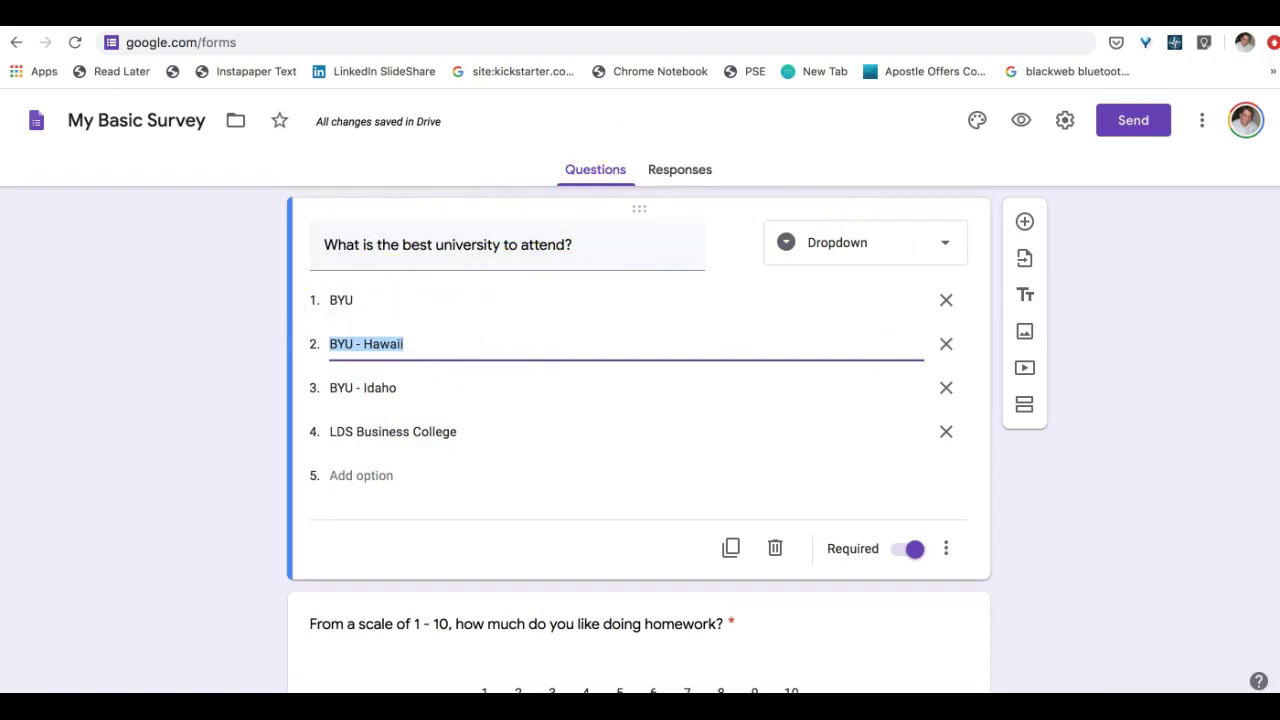
Check the university dropdown's four choices in the live preview without answering
left_click(570, 15)
left_click(484, 547)
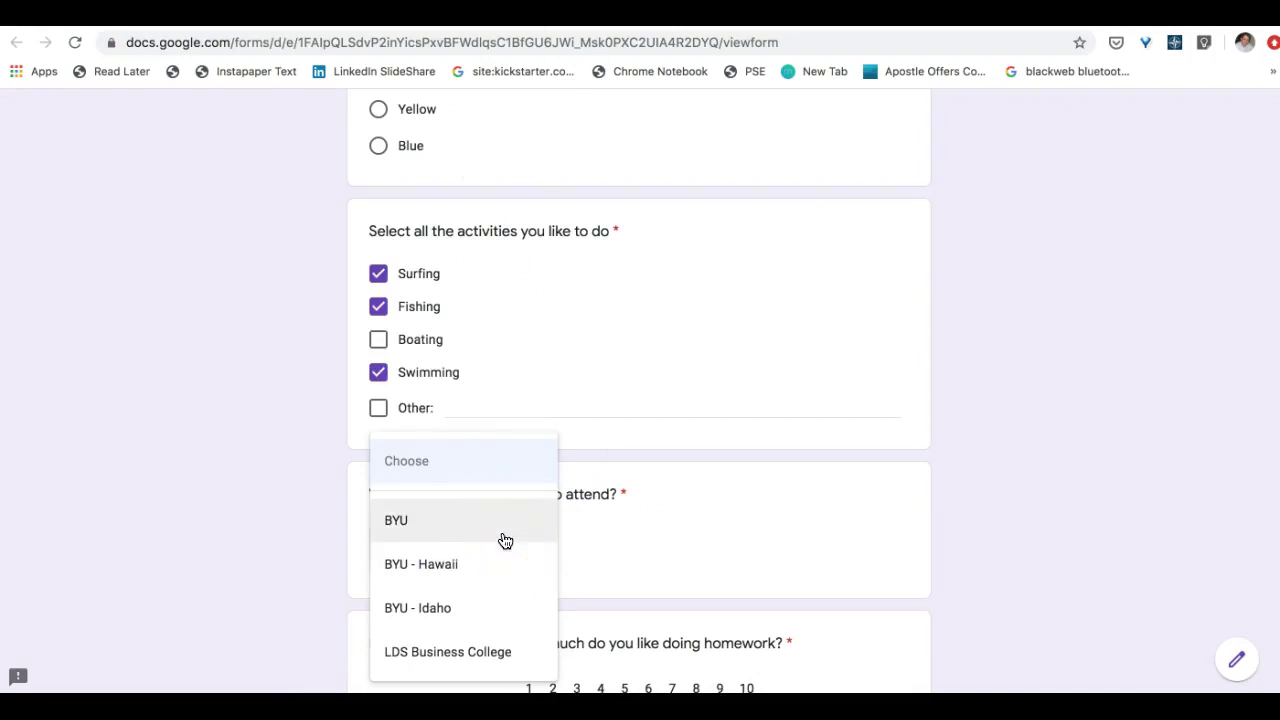
left_click(491, 529)
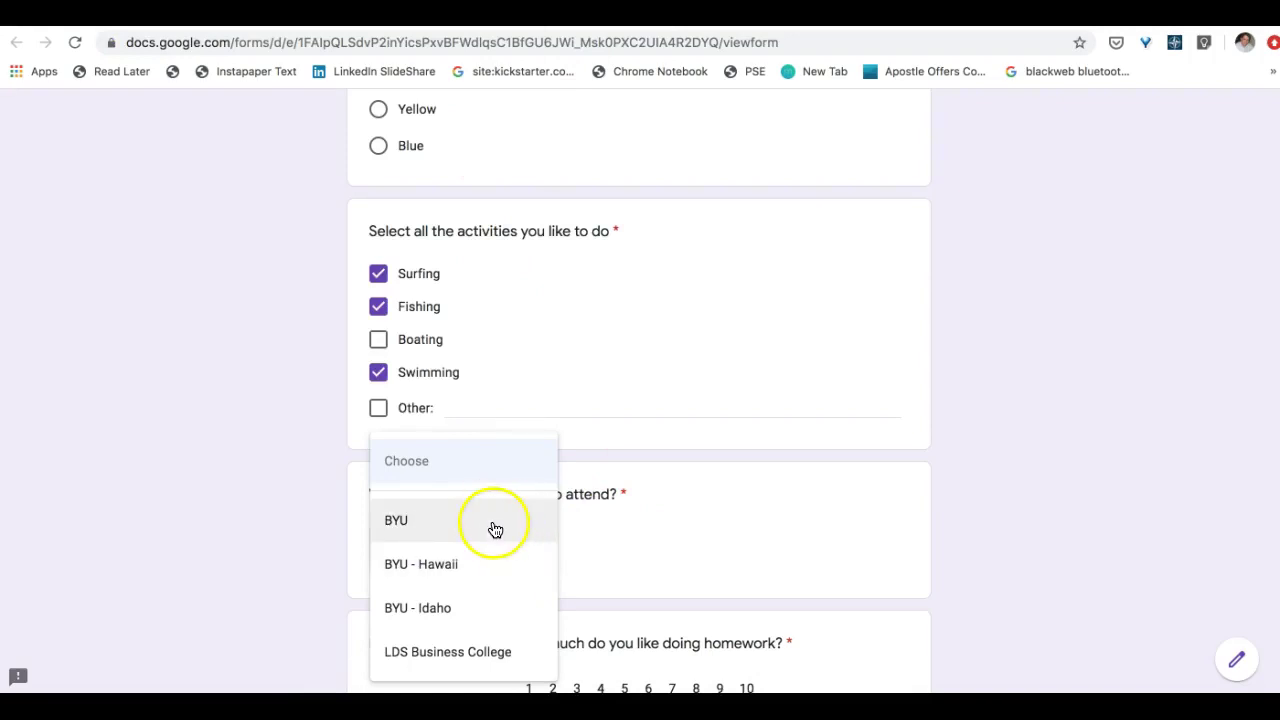
left_click(638, 546)
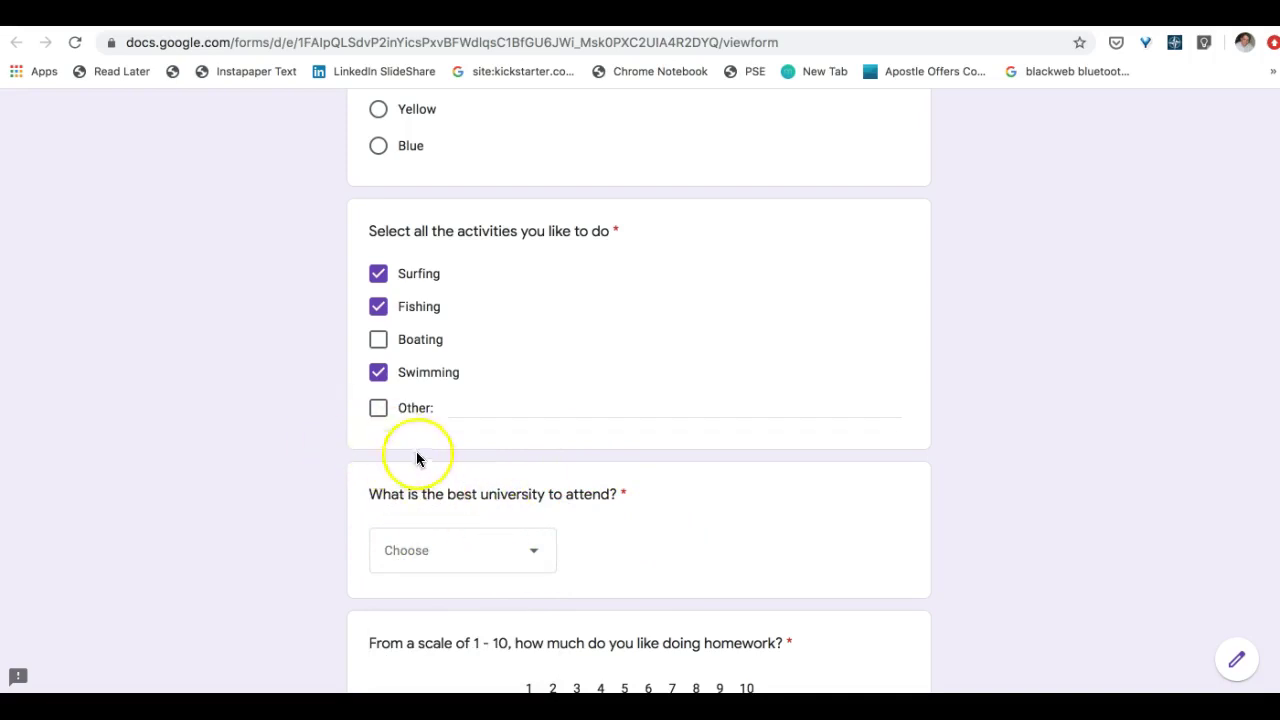
key("ctrl+w")
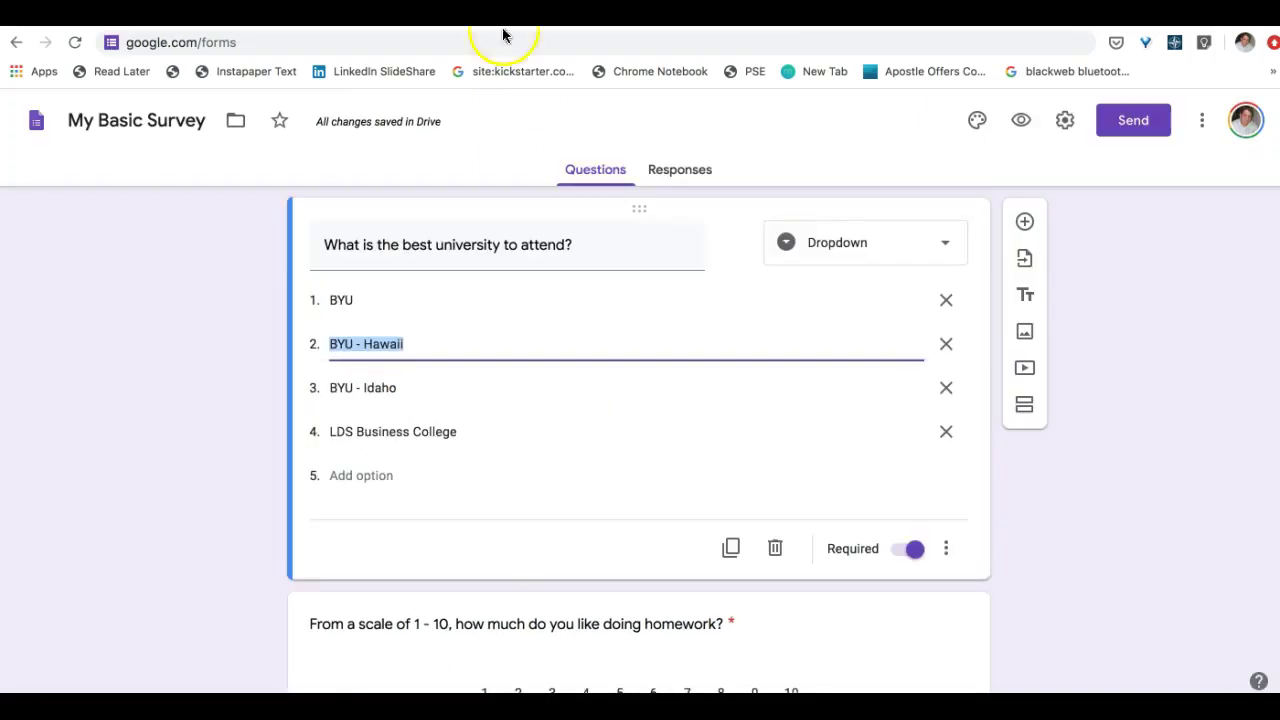
Rate homework 10 on the preview scale, then scroll the editor to the 'Rate each professor' grid
scroll(300, 423, "down", 2)
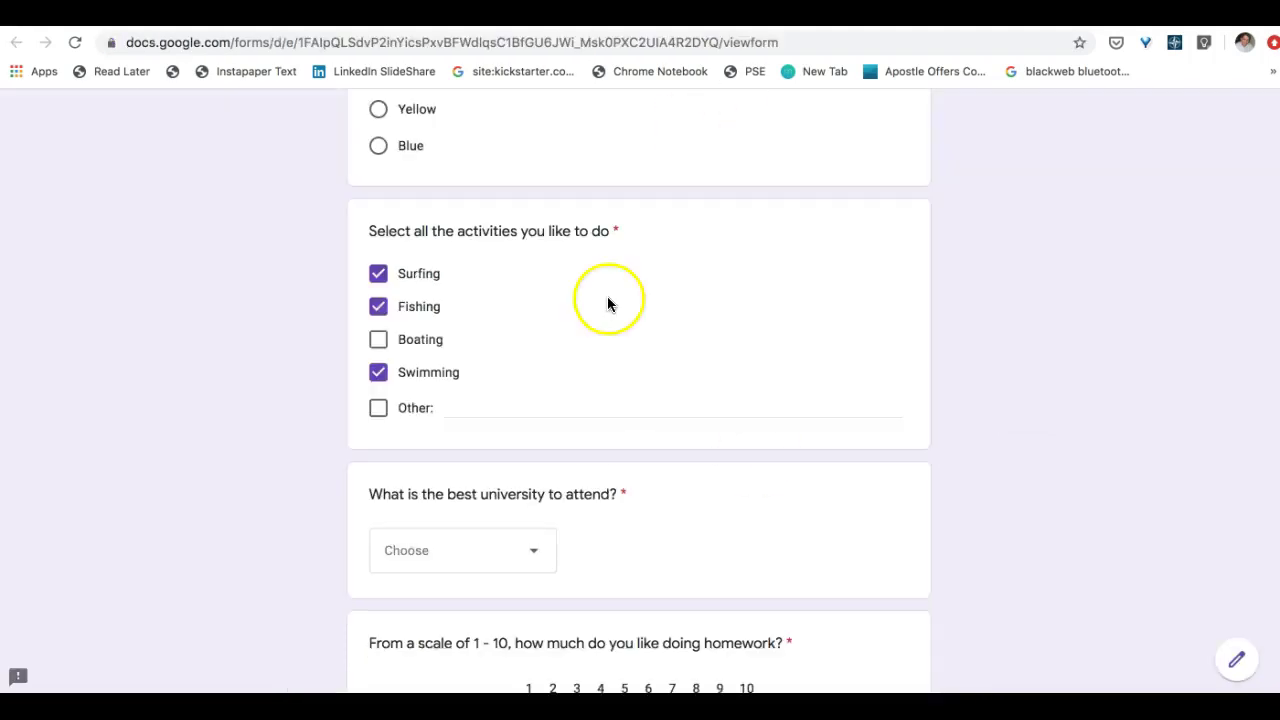
scroll(681, 291, "down", 3)
scroll(707, 371, "up", 1)
left_click(749, 468)
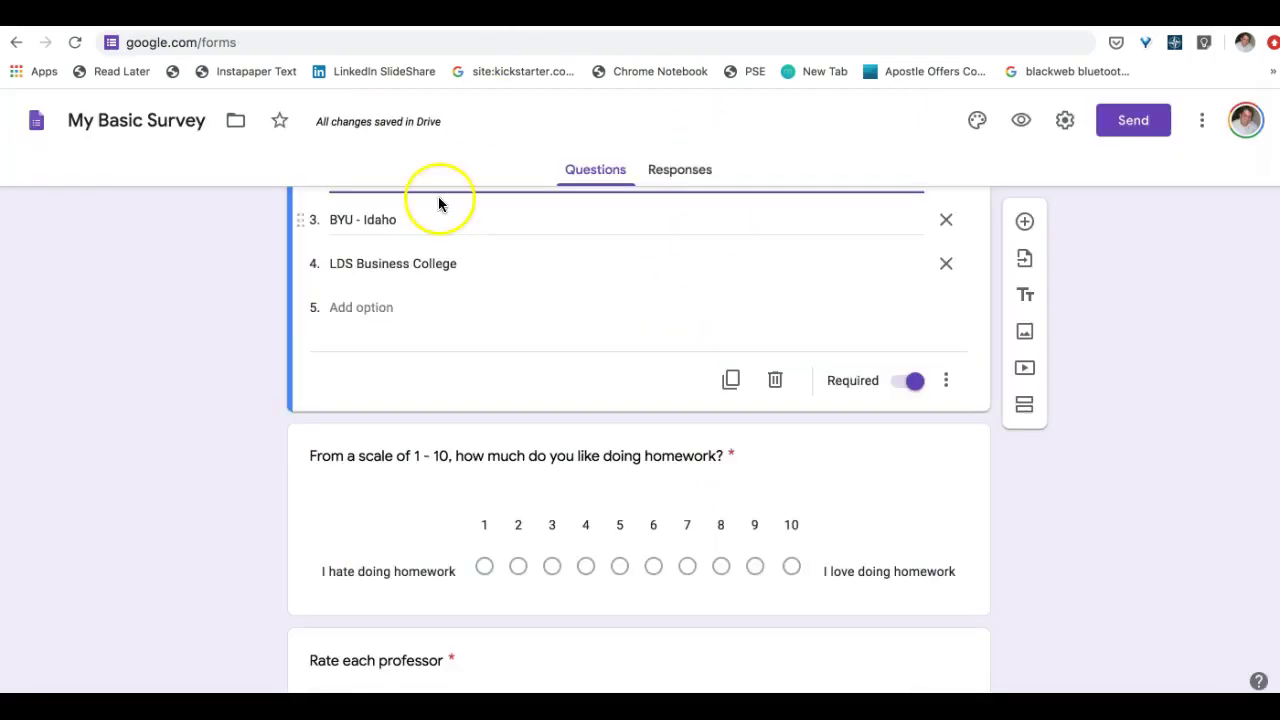
scroll(490, 280, "down", 2)
Open the 'Rate each professor' Multiple choice grid and compare it with its live preview
scroll(542, 345, "down", 3)
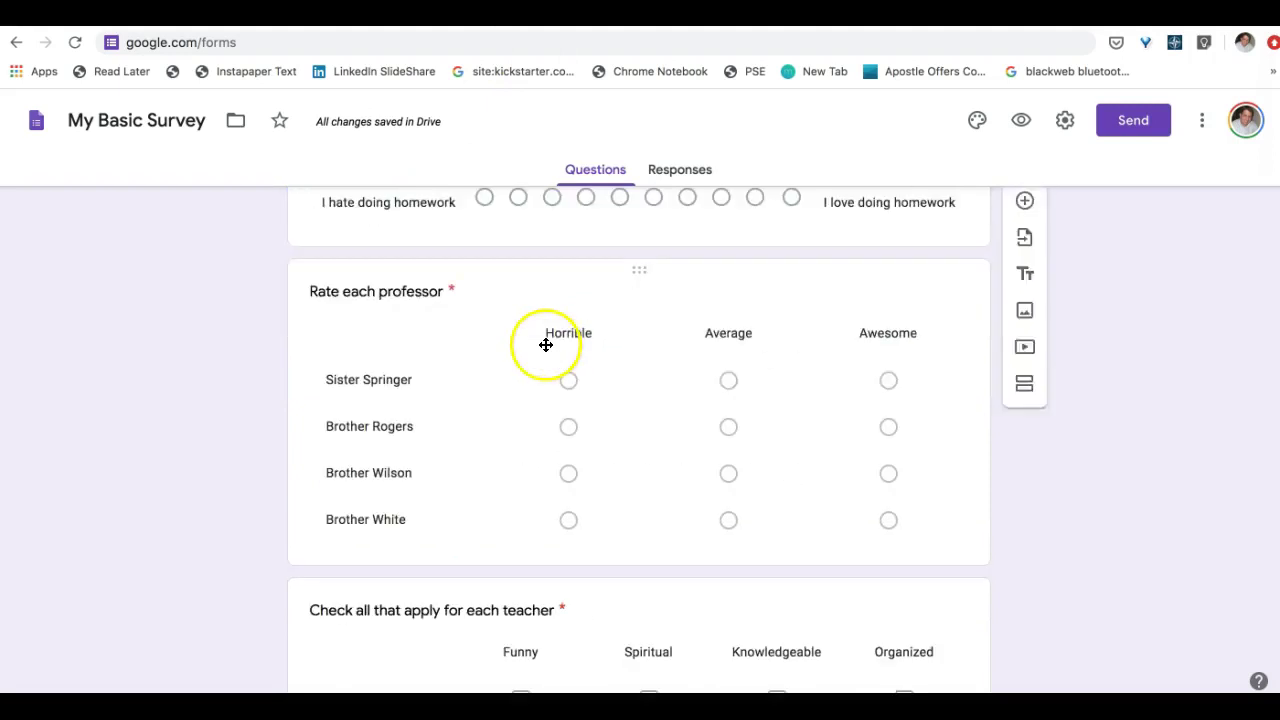
left_click(487, 297)
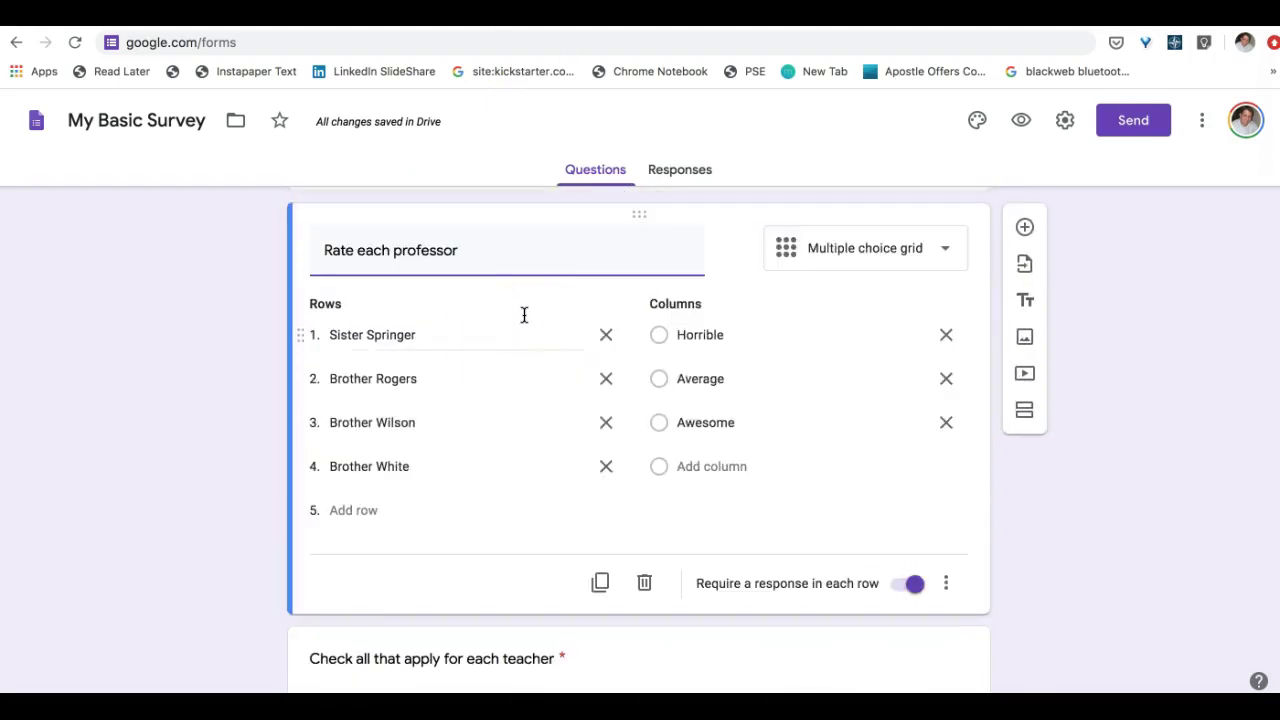
left_click(551, 249)
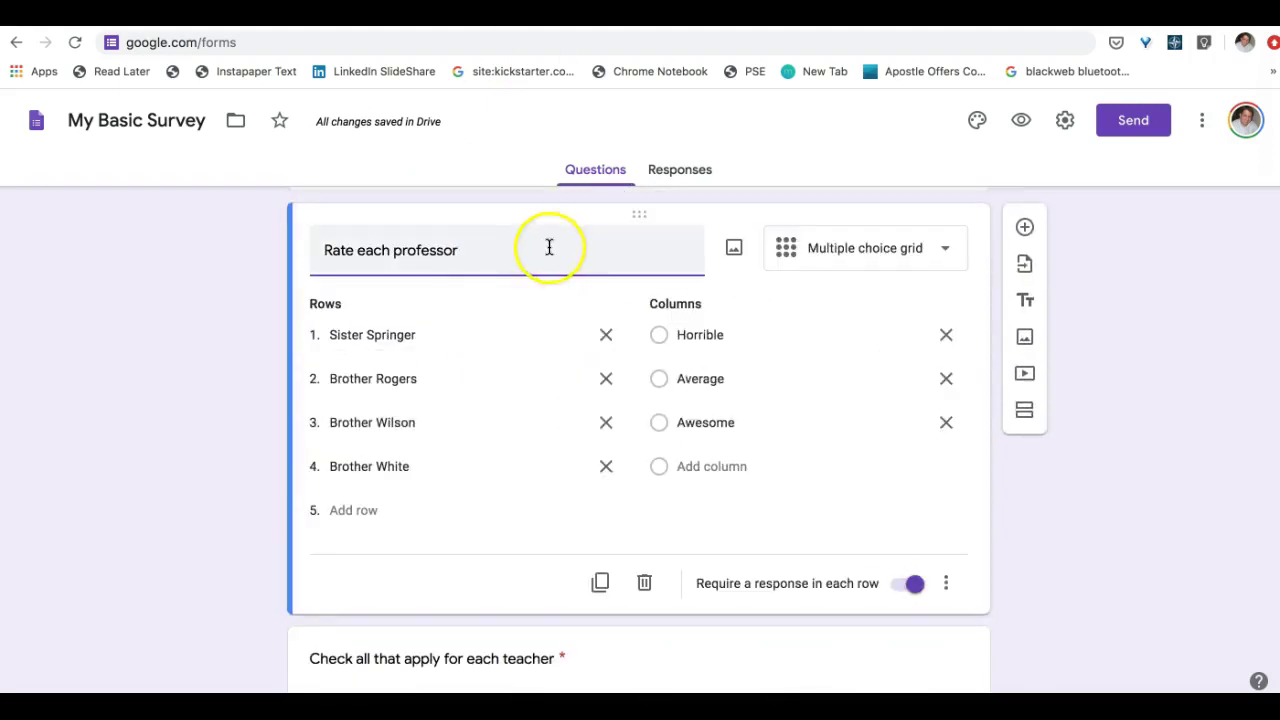
key("ctrl+Tab")
scroll(592, 242, "down", 5)
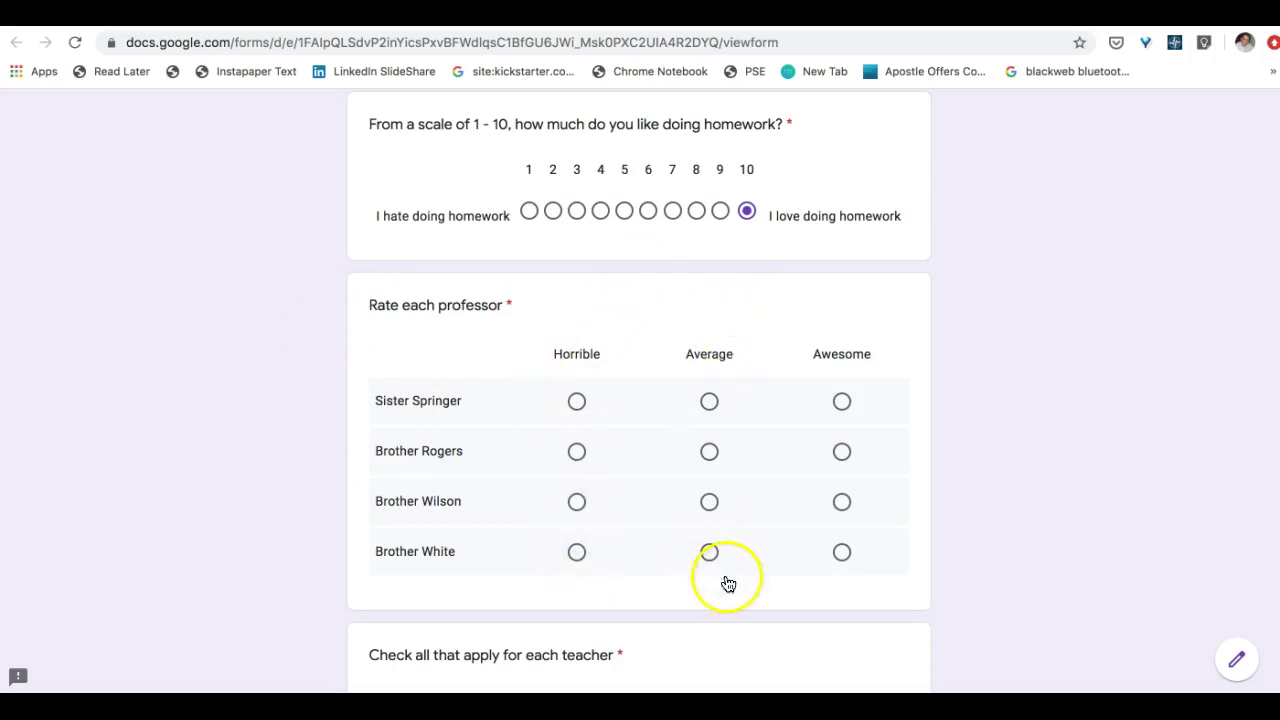
key("ctrl+w")
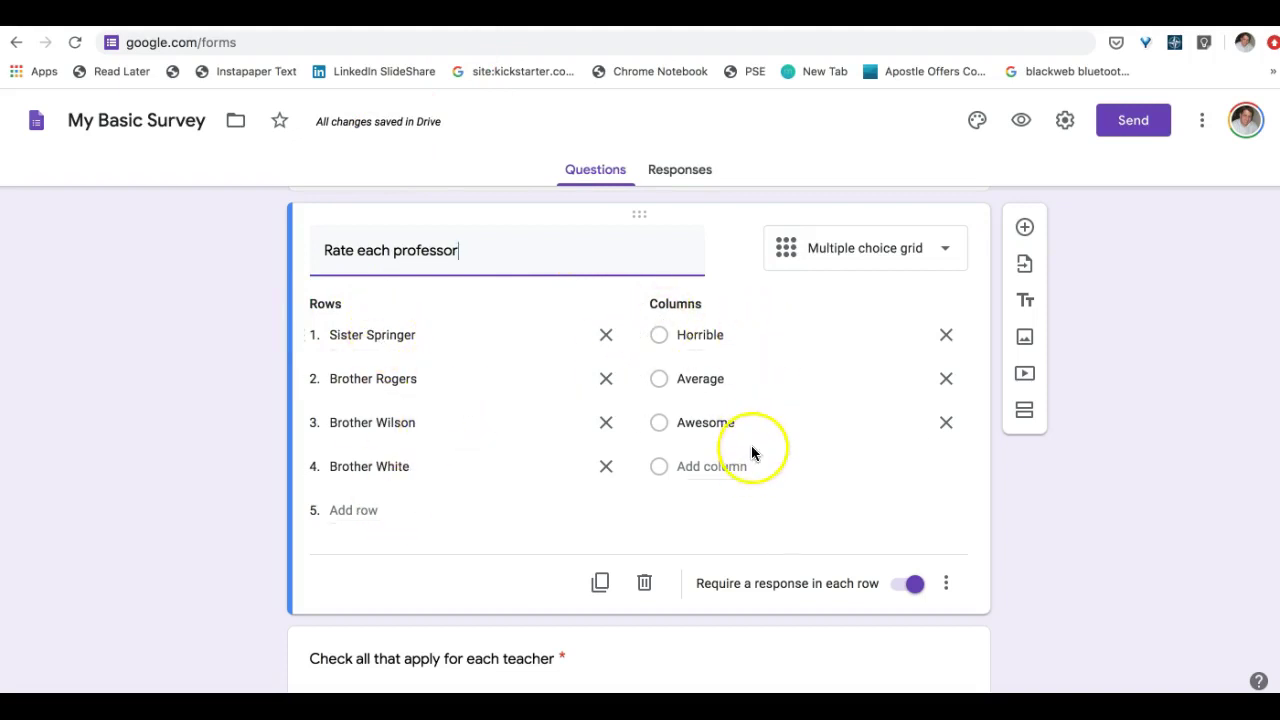
Open the teacher Checkbox grid question, then view it in the form preview
scroll(700, 420, "down", 3)
left_click(429, 378)
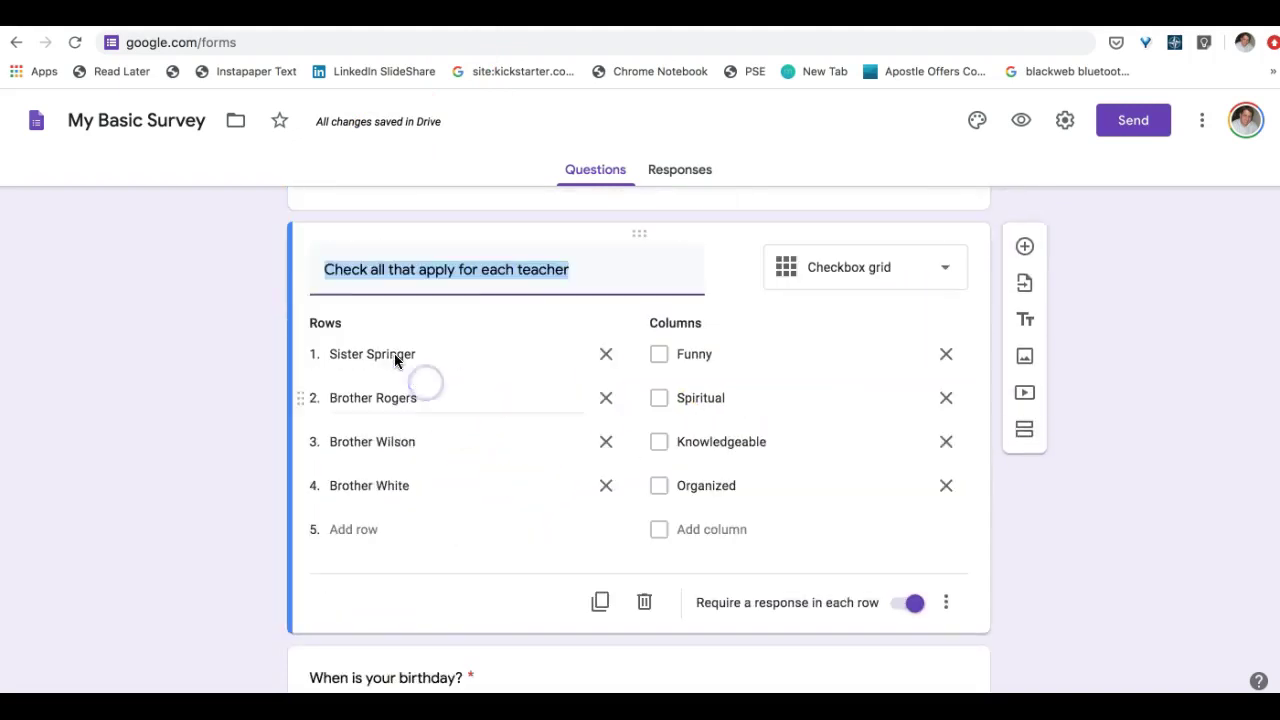
key("ctrl+Tab")
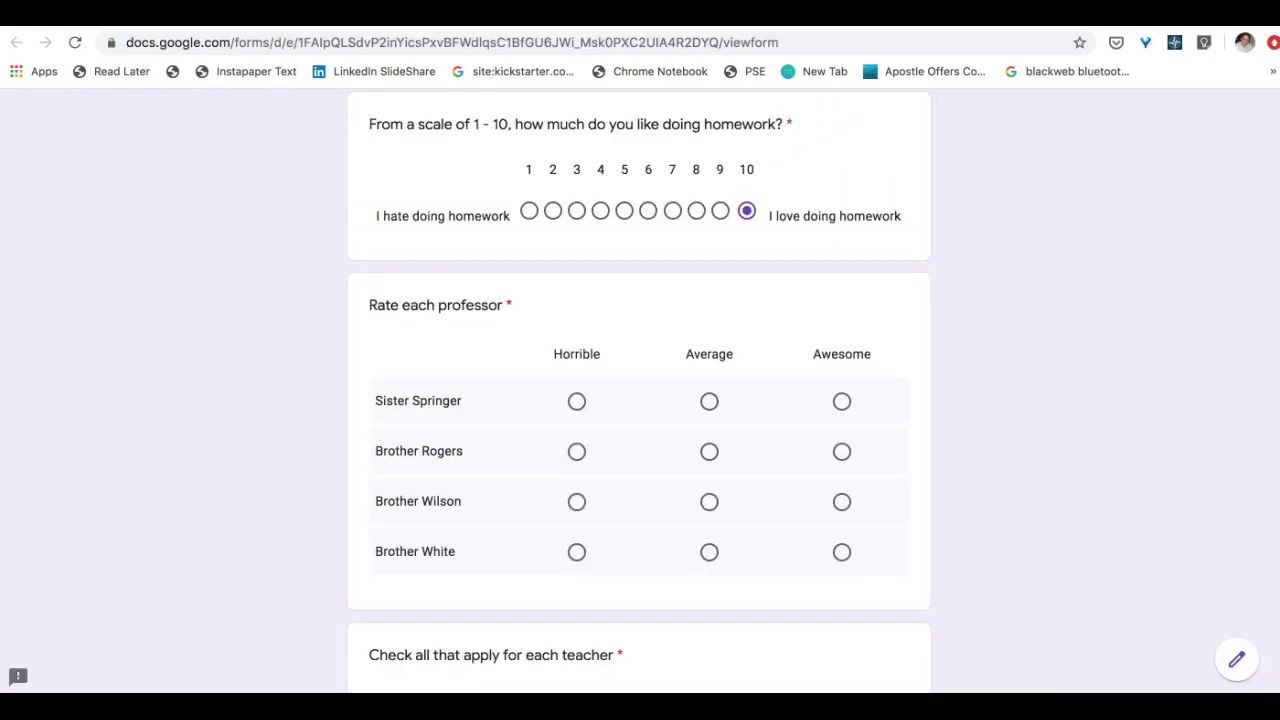
scroll(322, 256, "down", 1)
scroll(322, 263, "down", 3)
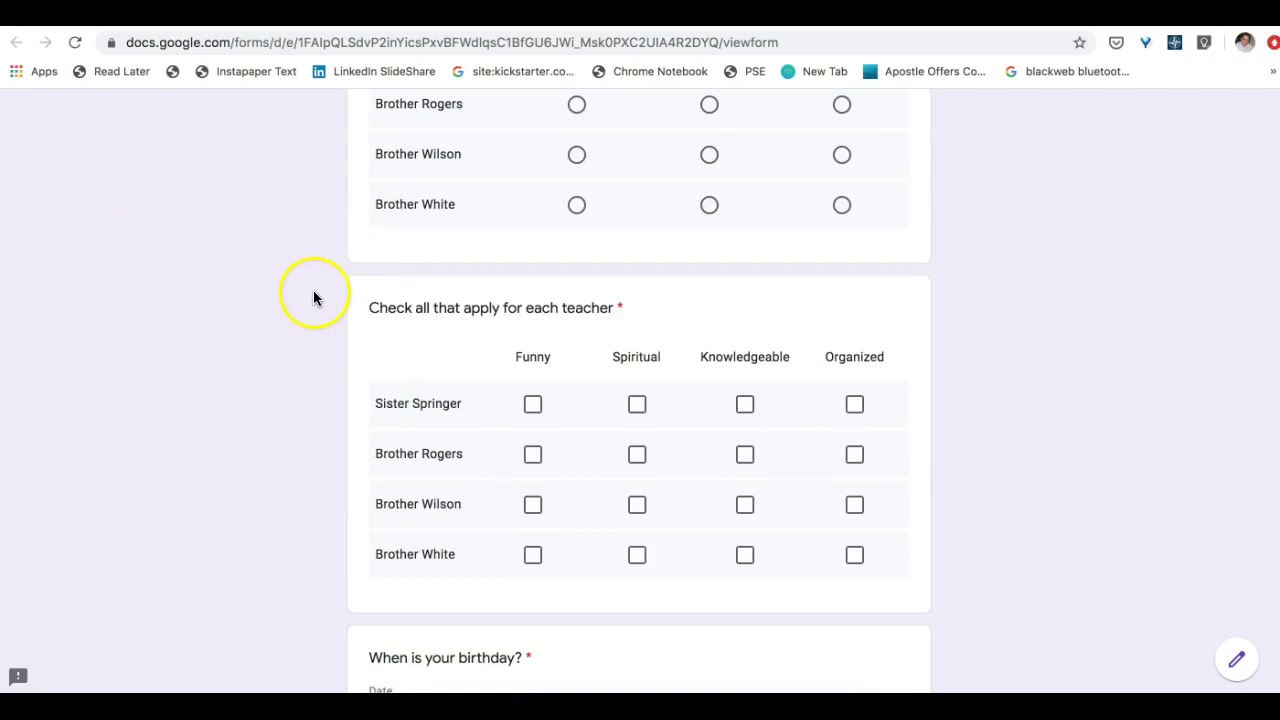
Tick Funny, Spiritual and Knowledgeable boxes so every teacher row has an answer
left_click(533, 403)
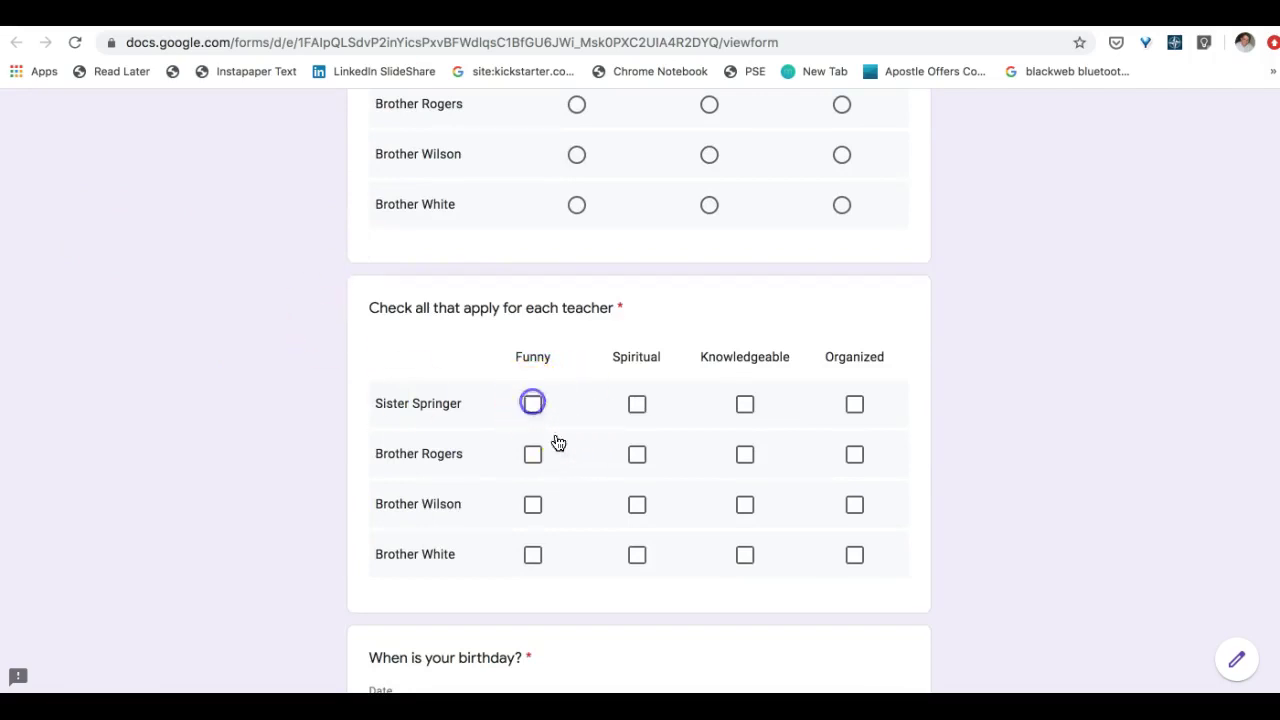
left_click(637, 455)
left_click(745, 455)
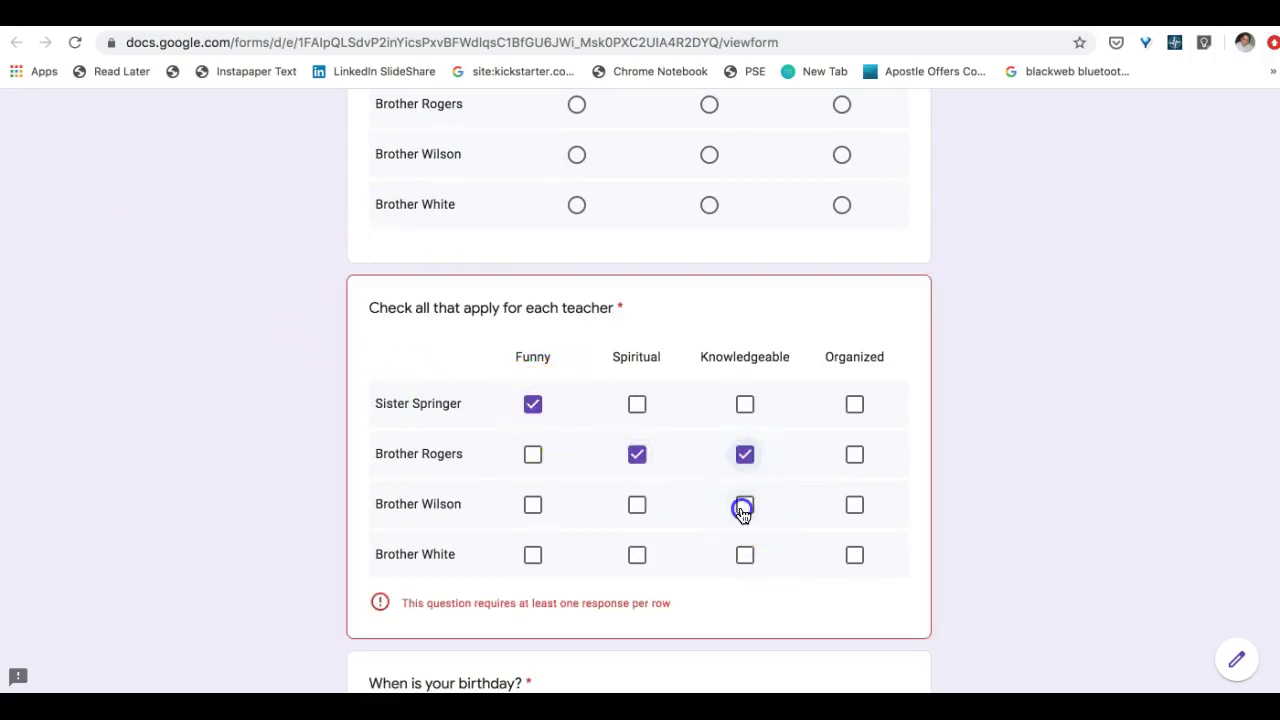
left_click(744, 506)
left_click(745, 555)
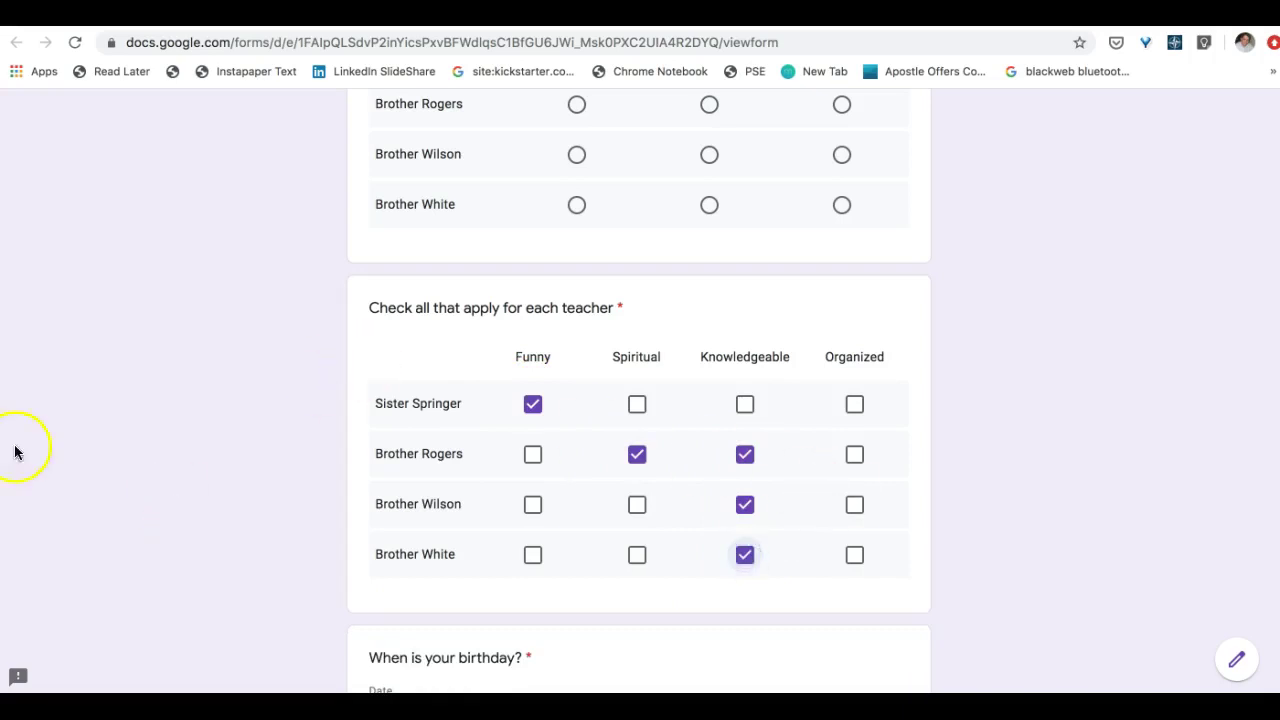
left_click(745, 555)
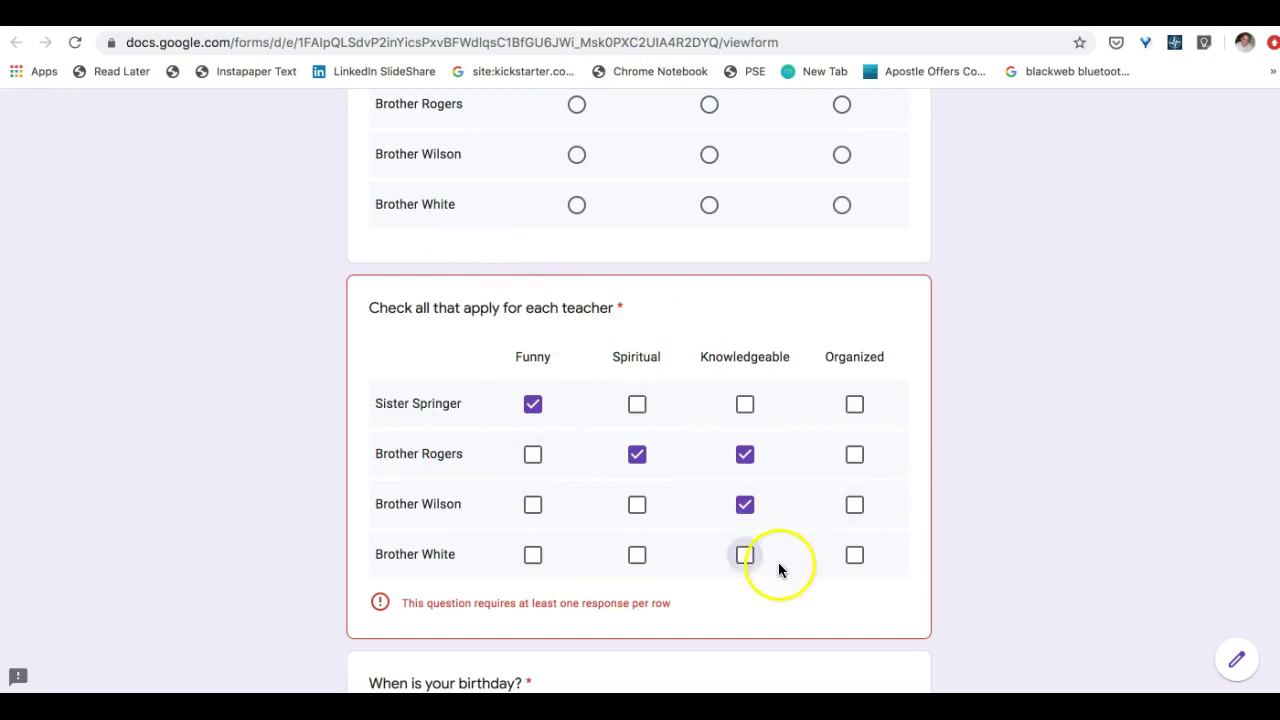
left_click(744, 555)
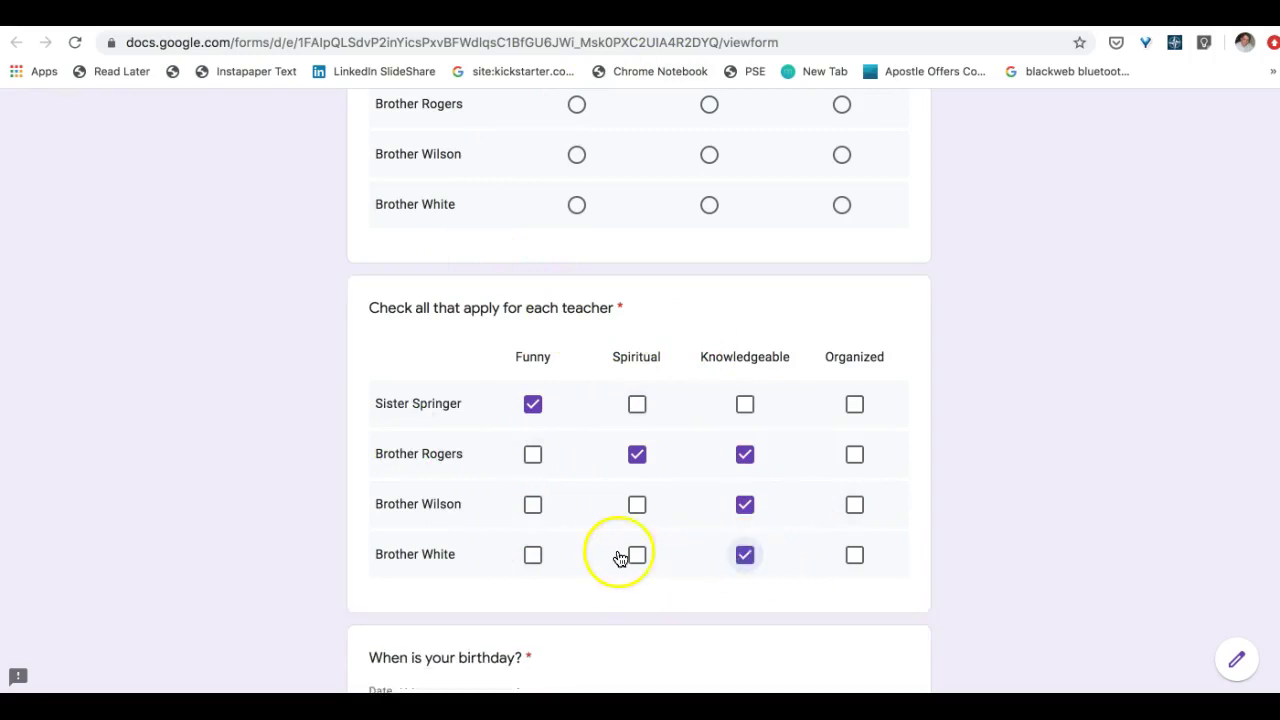
left_click(526, 556)
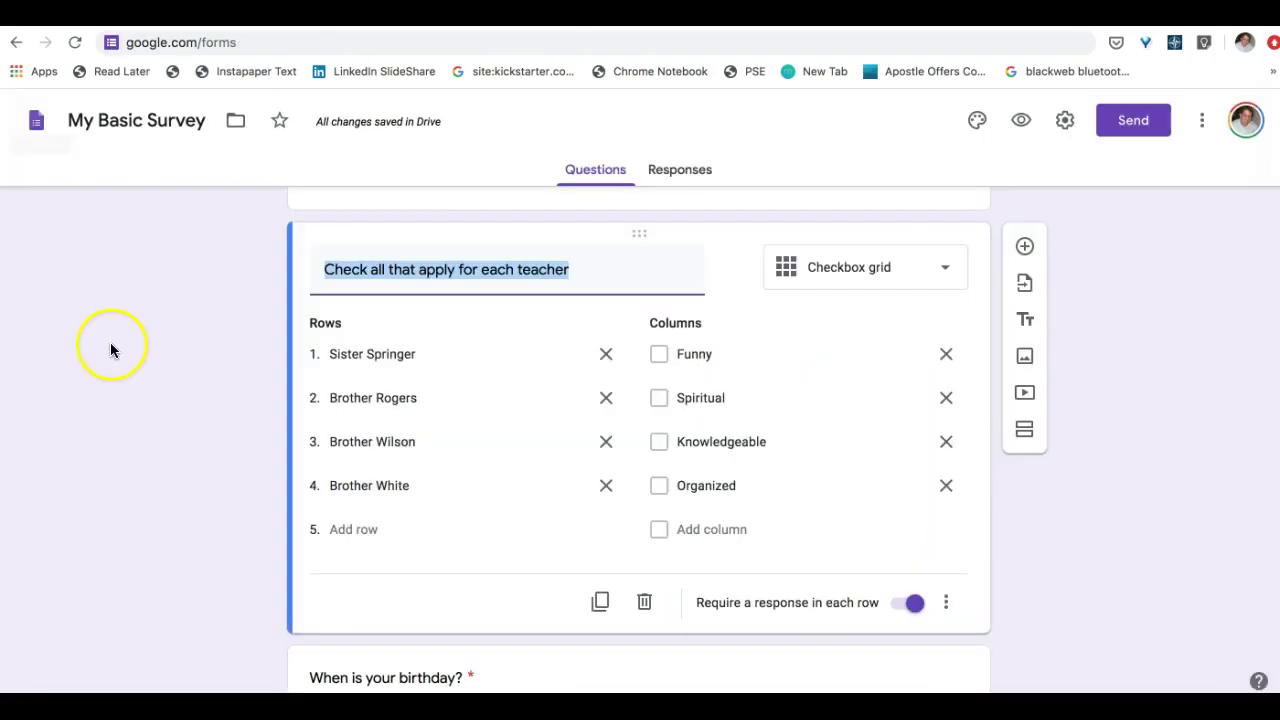
Open the birthday question and enter 03/17/2020 as the birthday in the preview
scroll(146, 333, "down", 5)
left_click(566, 362)
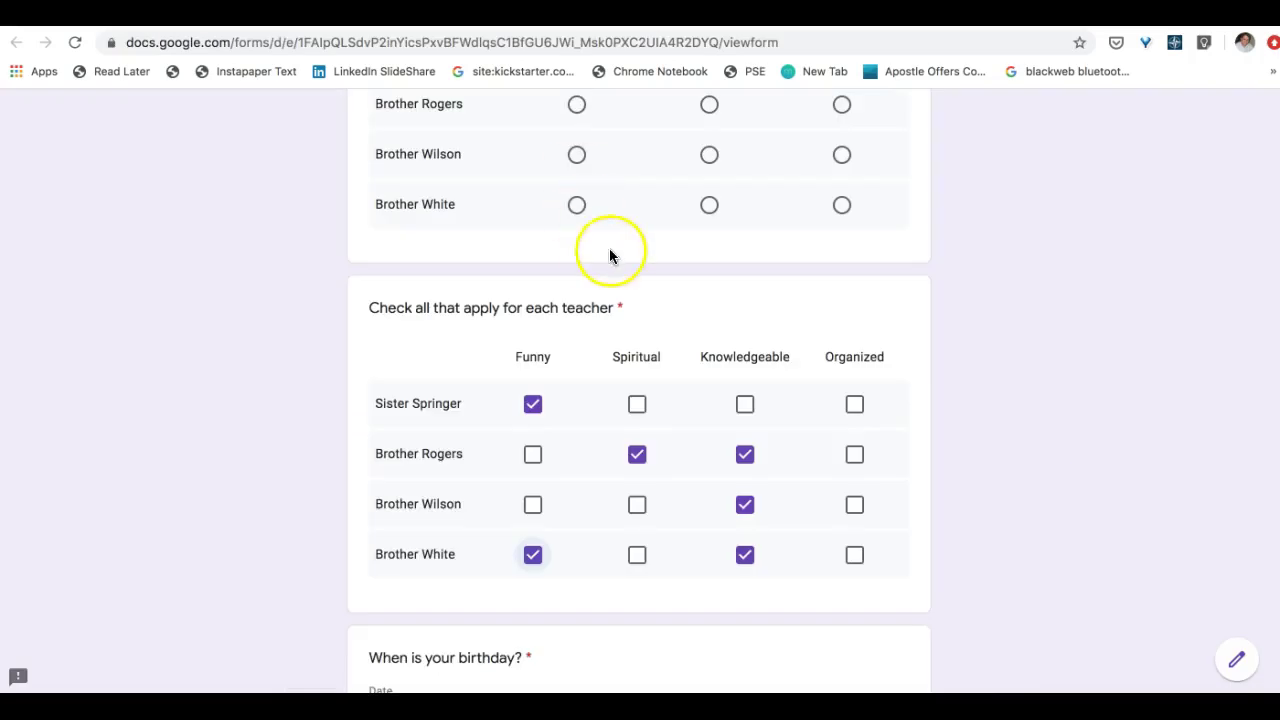
scroll(600, 265, "down", 3)
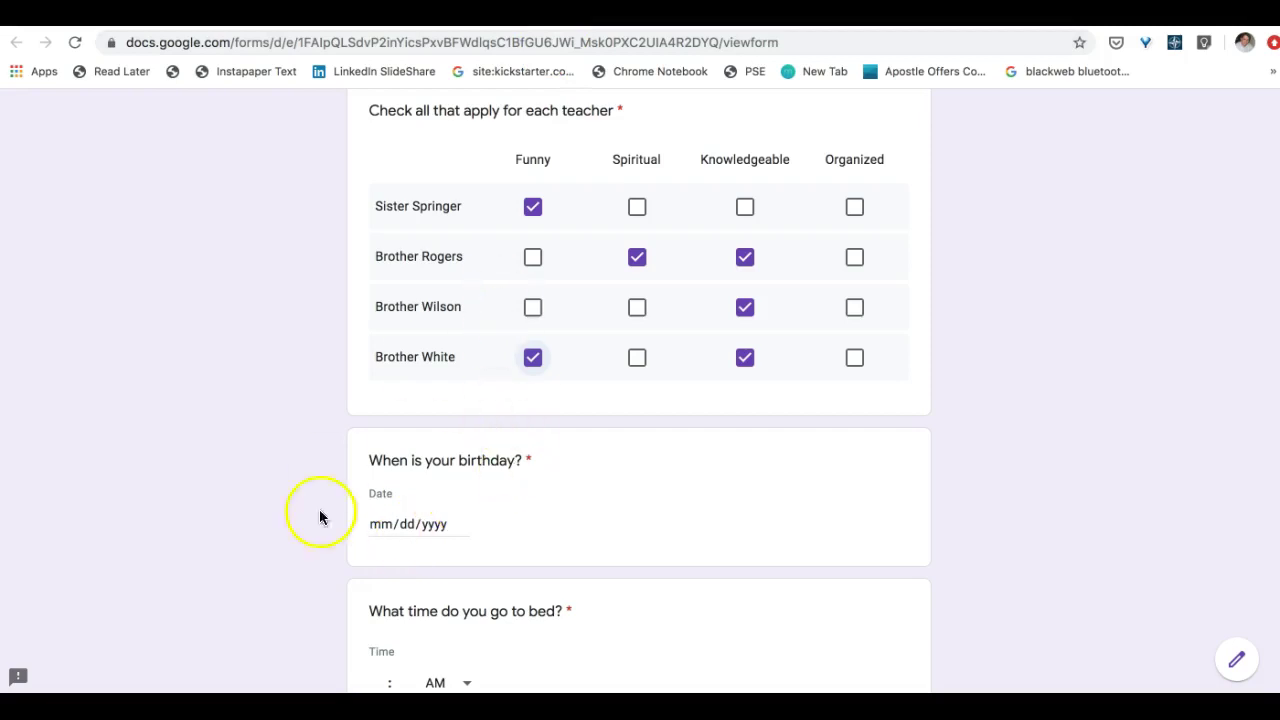
left_click(386, 526)
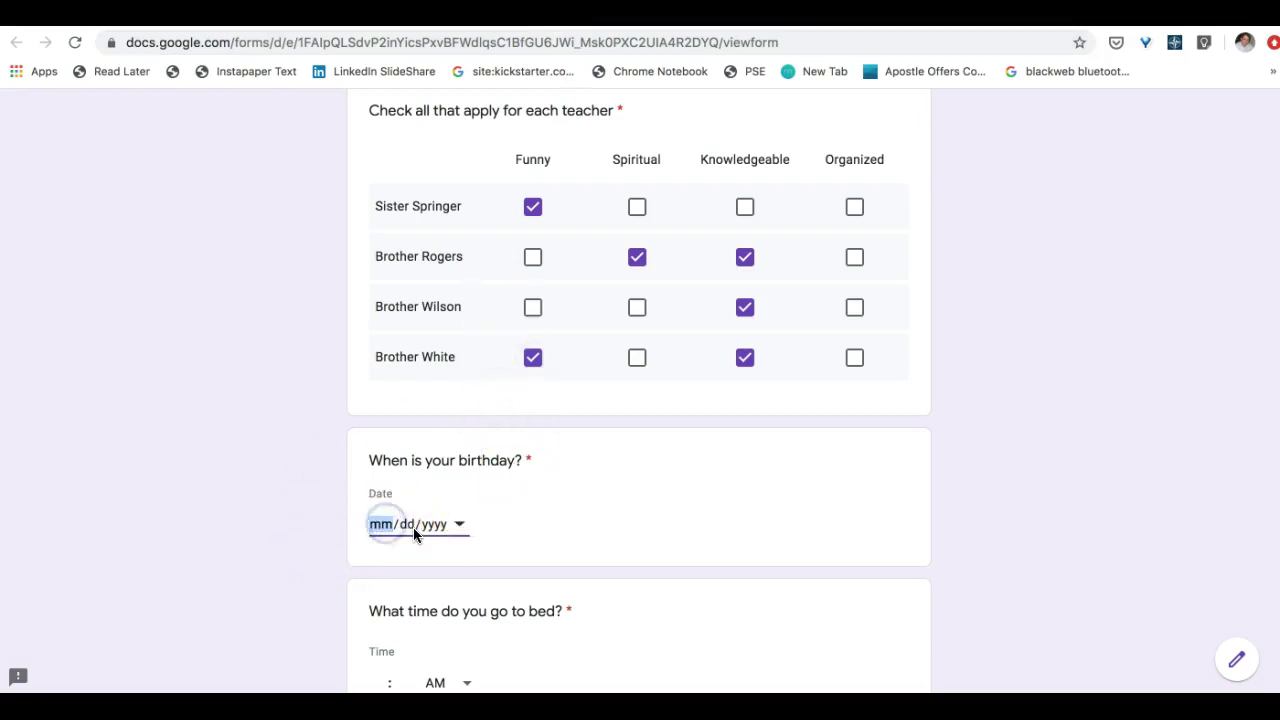
type("03/17/2020")
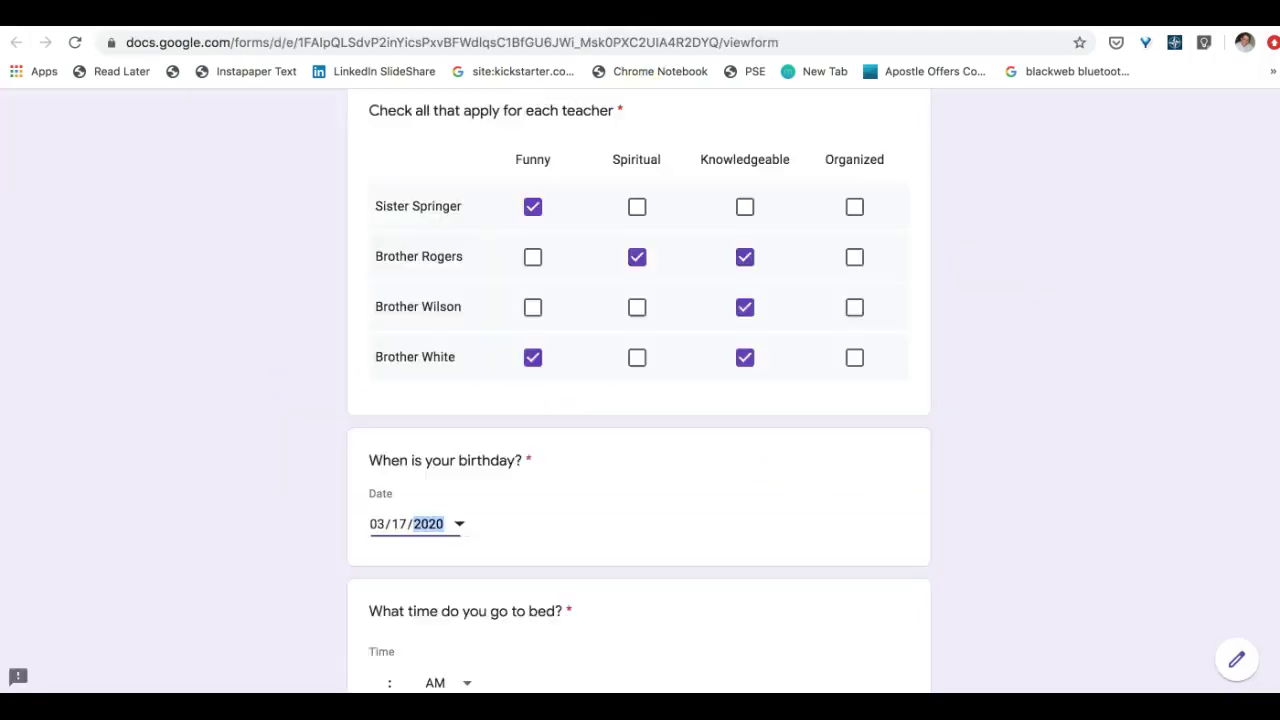
Move to the bedtime Time question and start entering its minutes
scroll(554, 586, "down", 1)
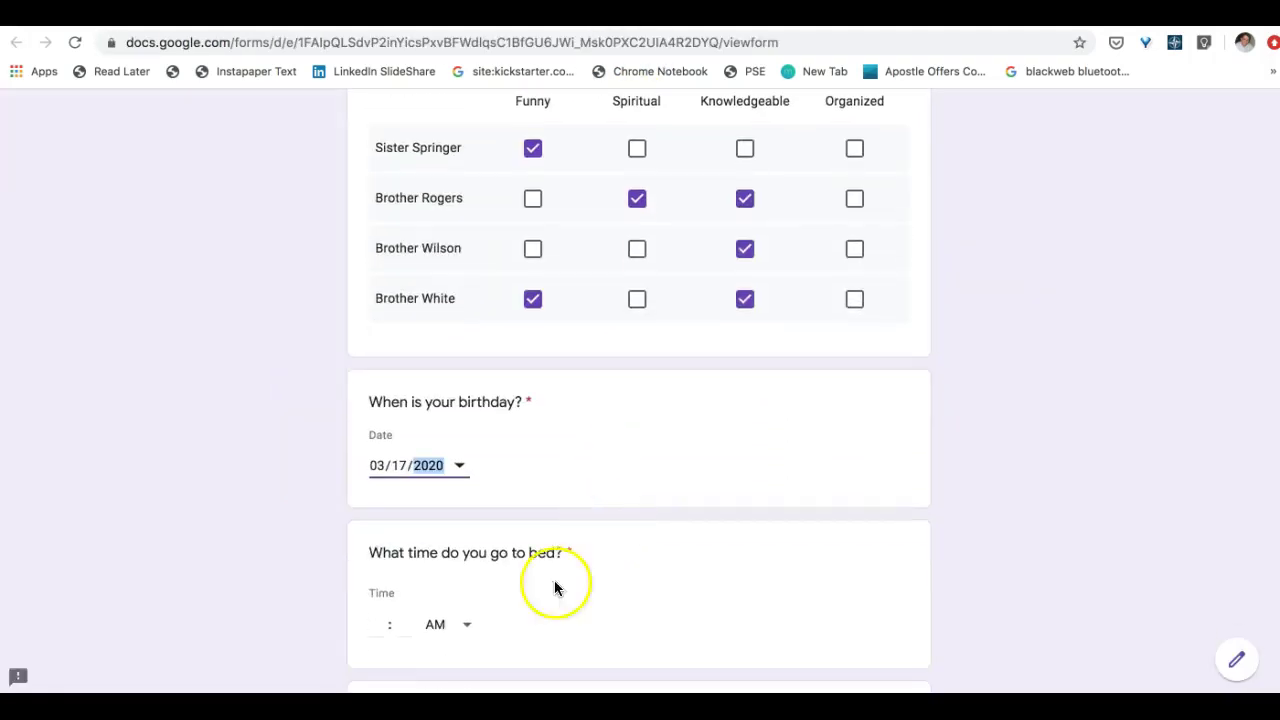
left_click(386, 630)
left_click(406, 626)
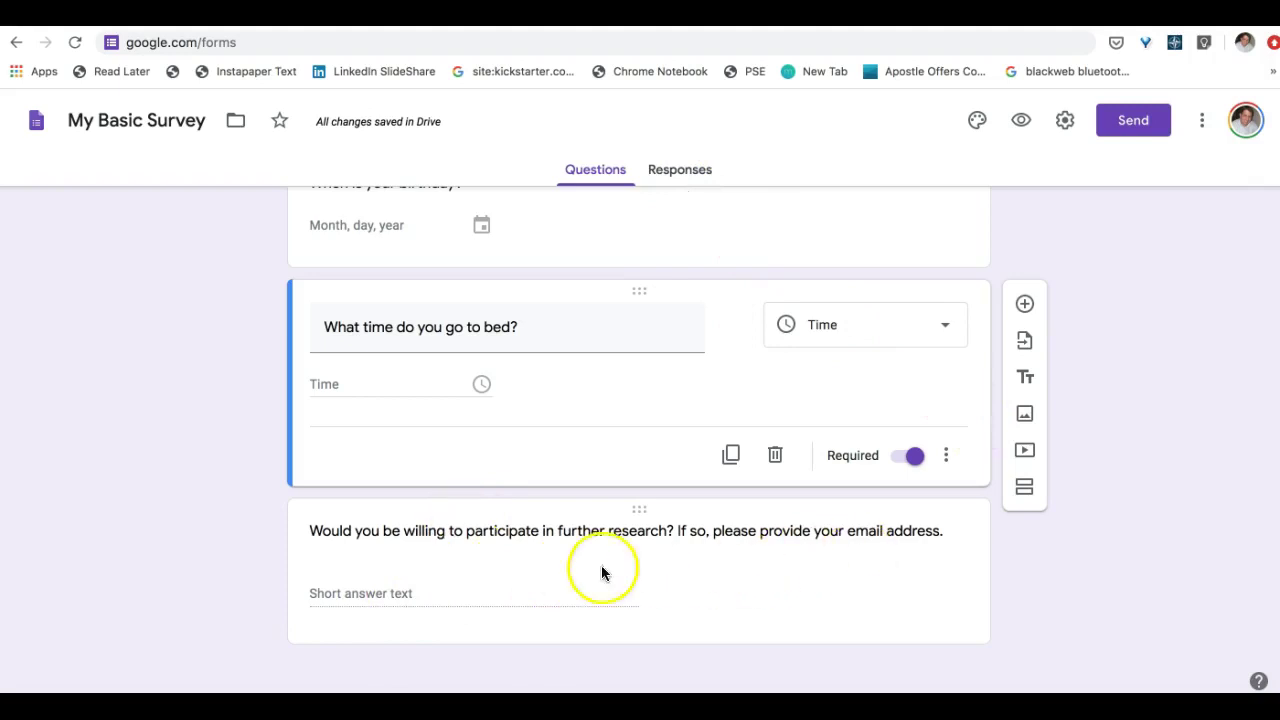
Open the research-participation email question and expand its question-type list
left_click(749, 572)
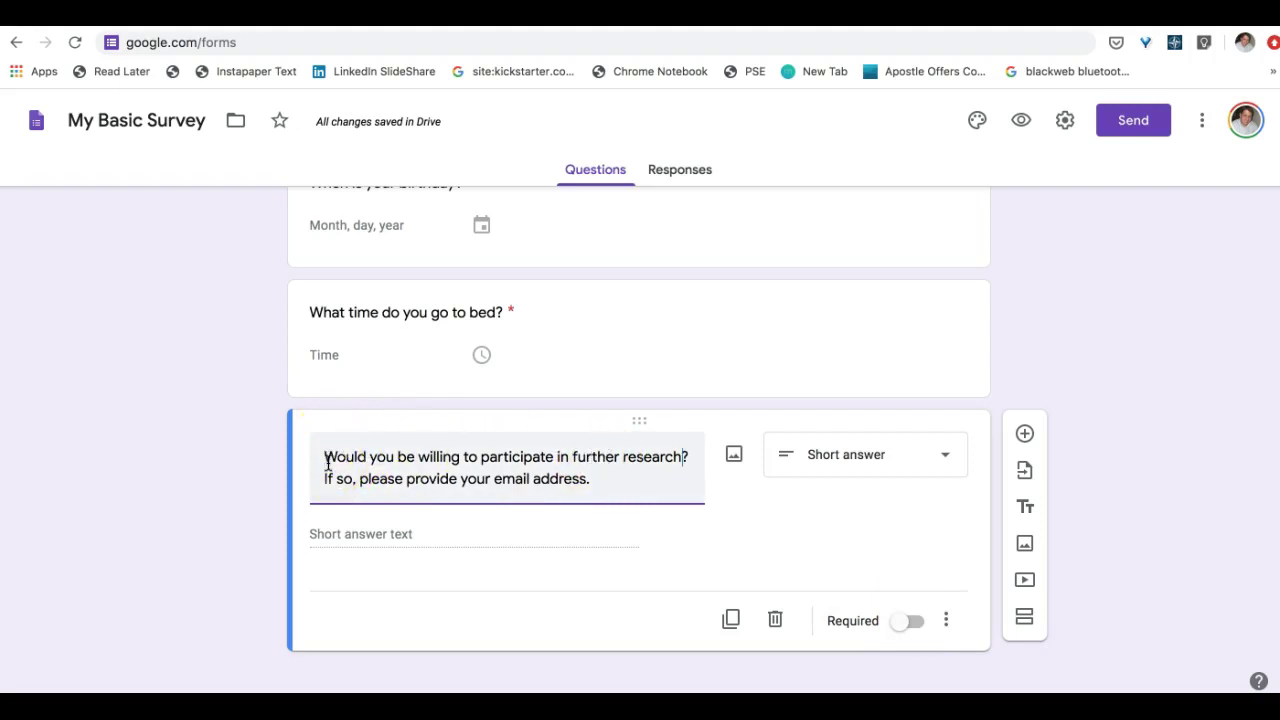
left_click(491, 528)
left_click(472, 500)
Browse question types like File upload, then close the list keeping Short answer
left_click(838, 454)
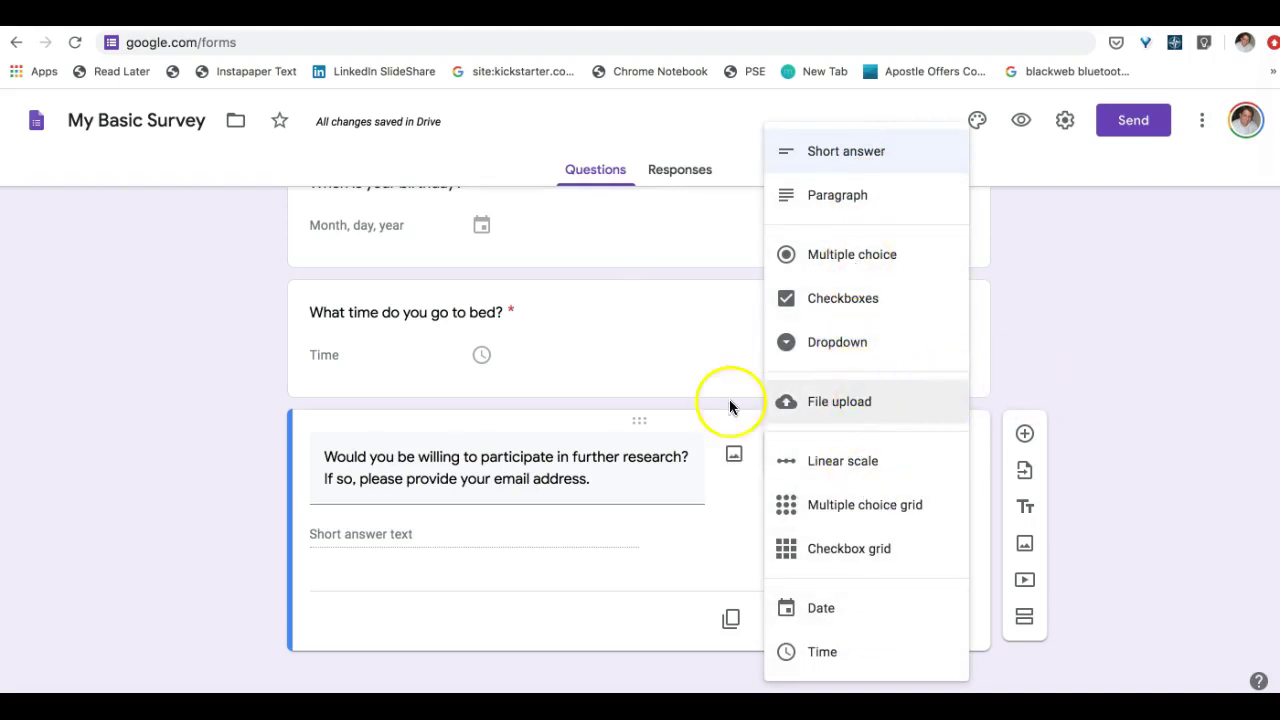
left_click(890, 402)
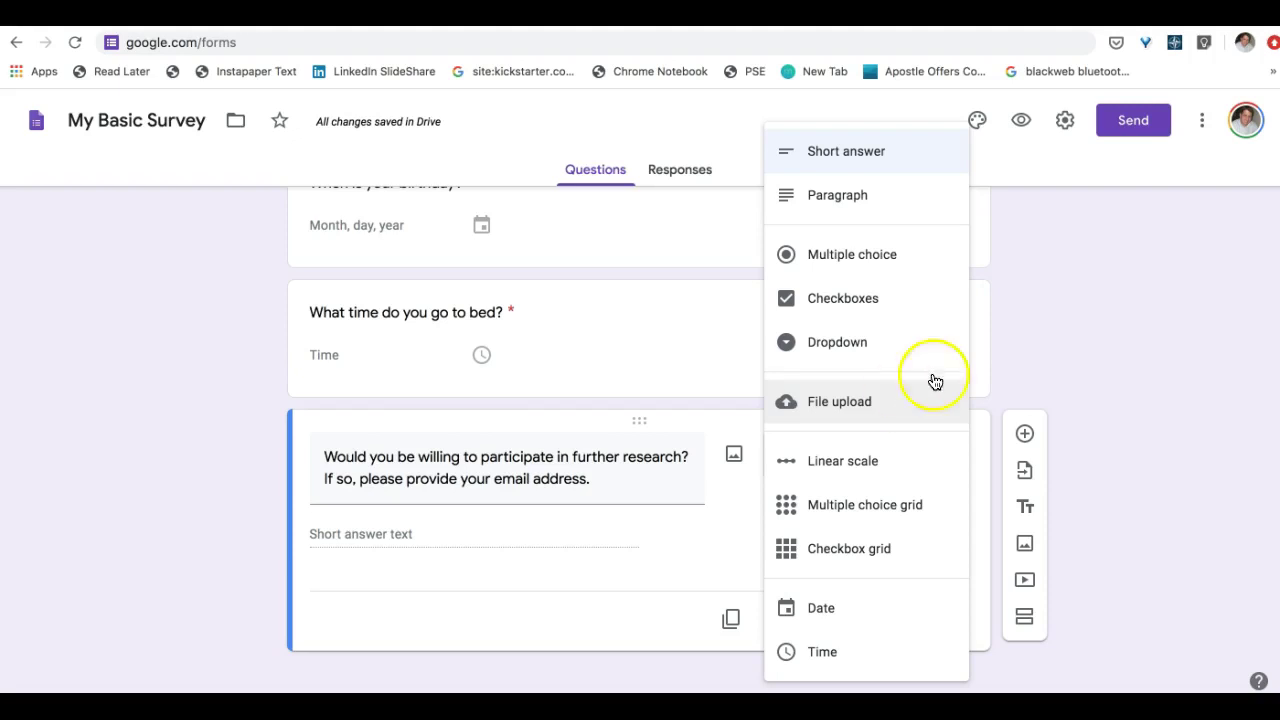
left_click(1059, 300)
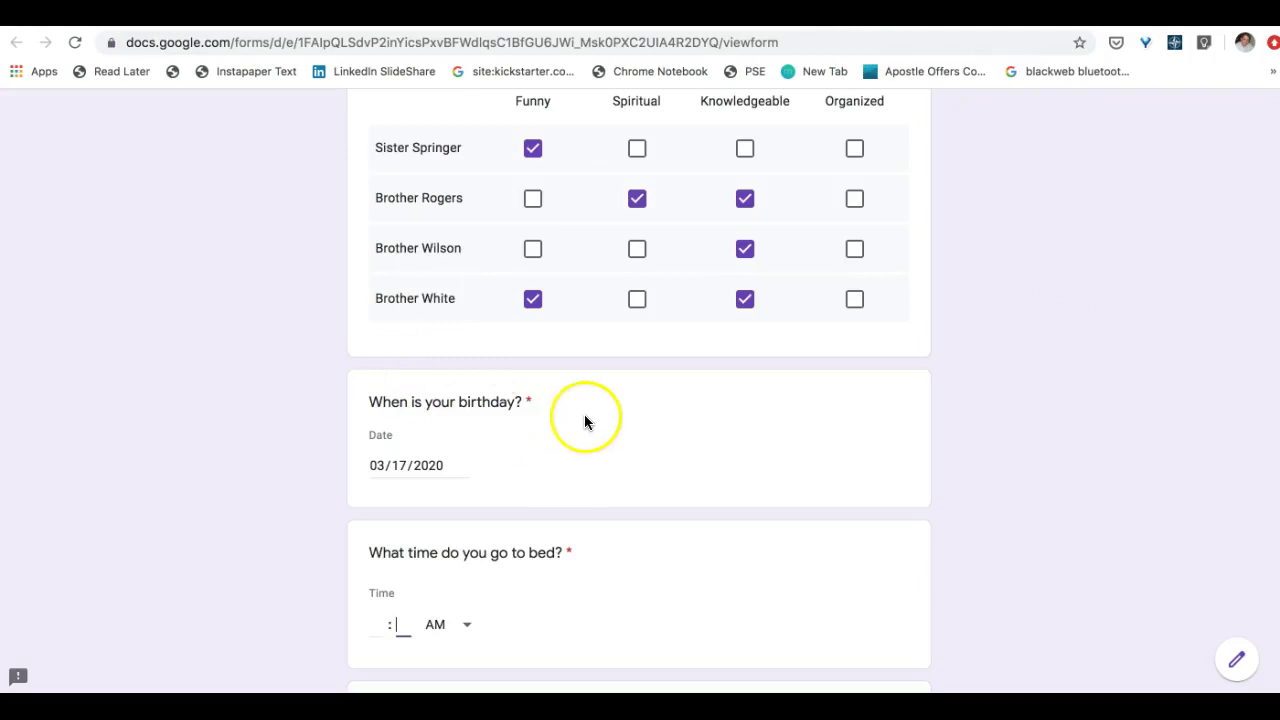
In the preview, pick Red, then Yellow, then Blue for the colour question and scroll through the form
scroll(584, 421, "down", 3)
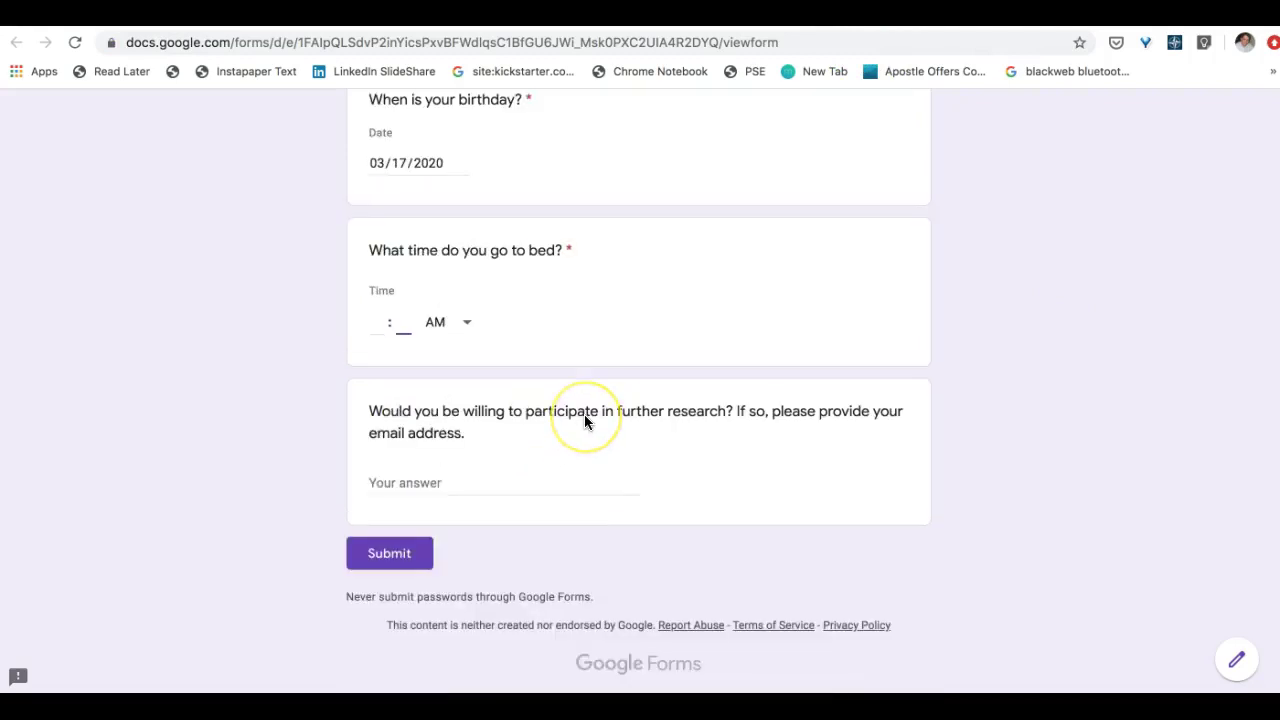
scroll(584, 414, "up", 10)
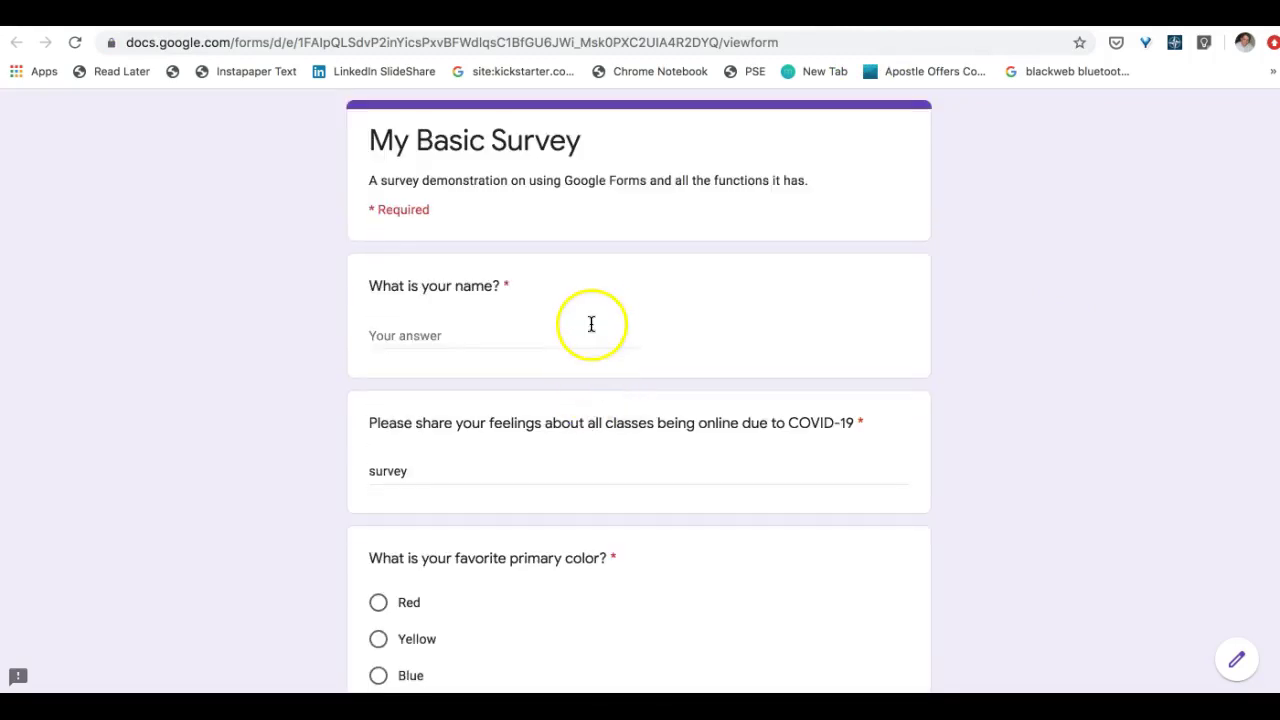
scroll(586, 316, "down", 6)
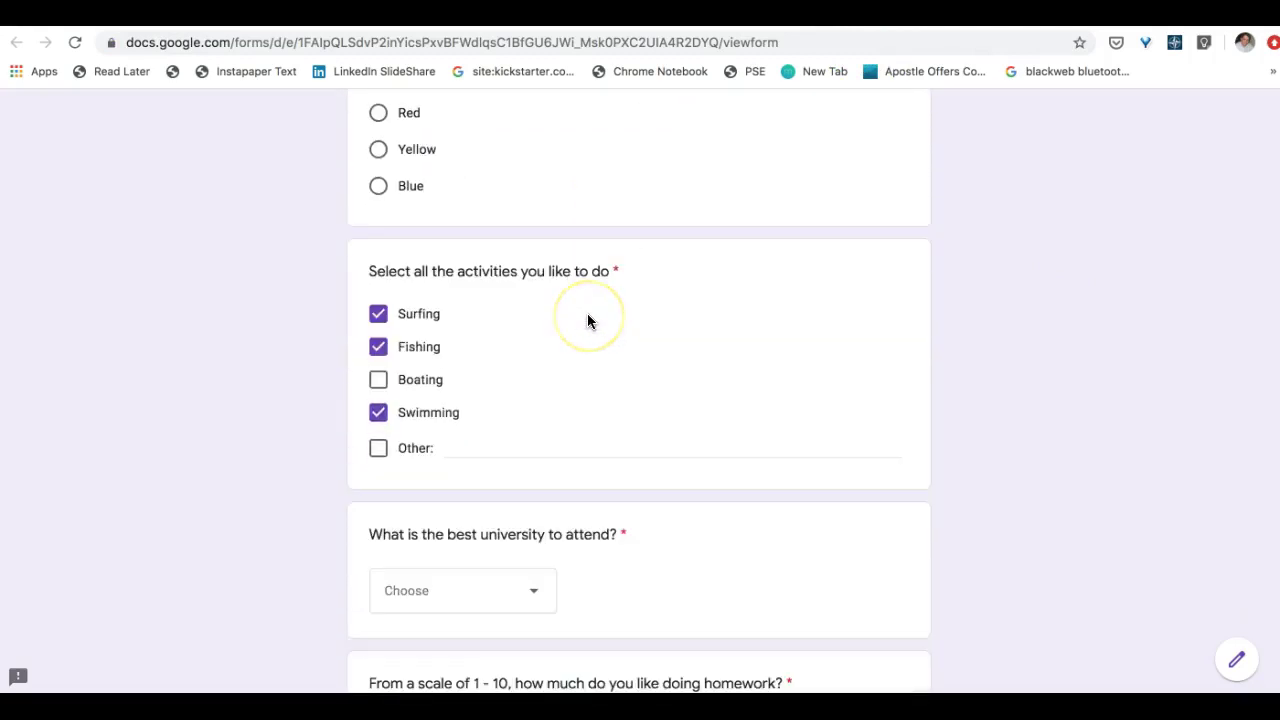
scroll(592, 317, "down", 6)
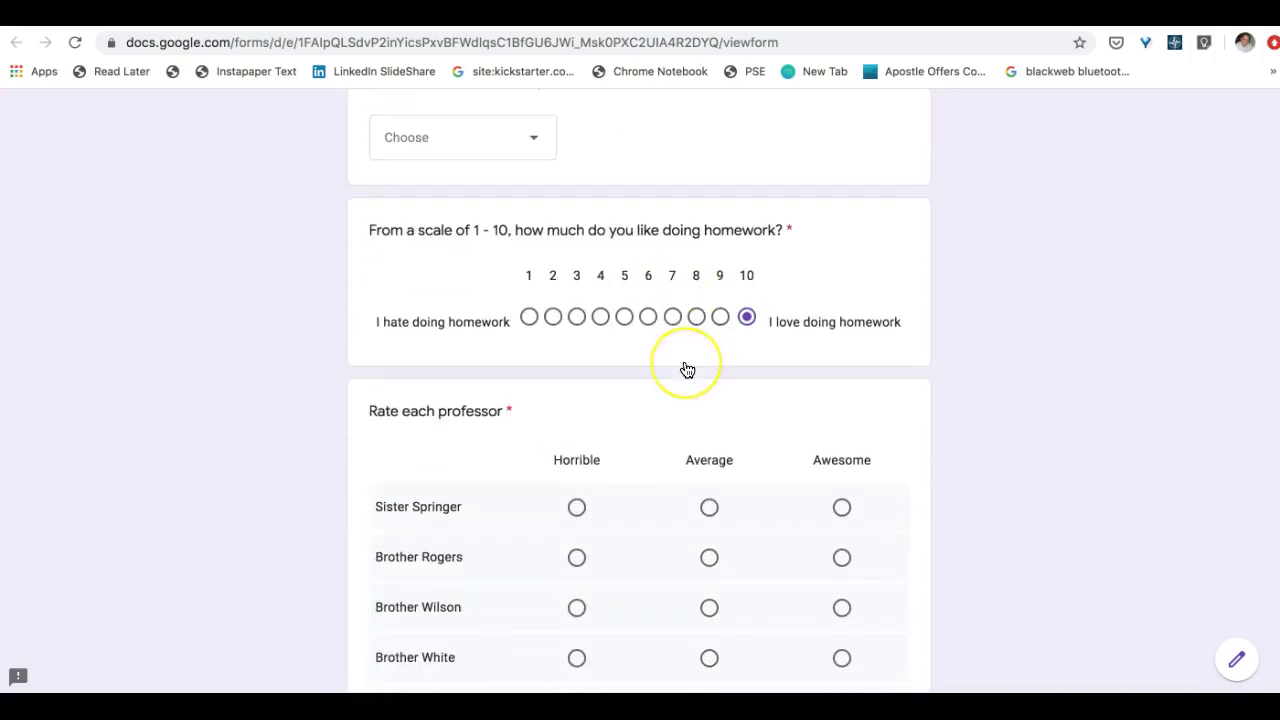
scroll(687, 370, "down", 2)
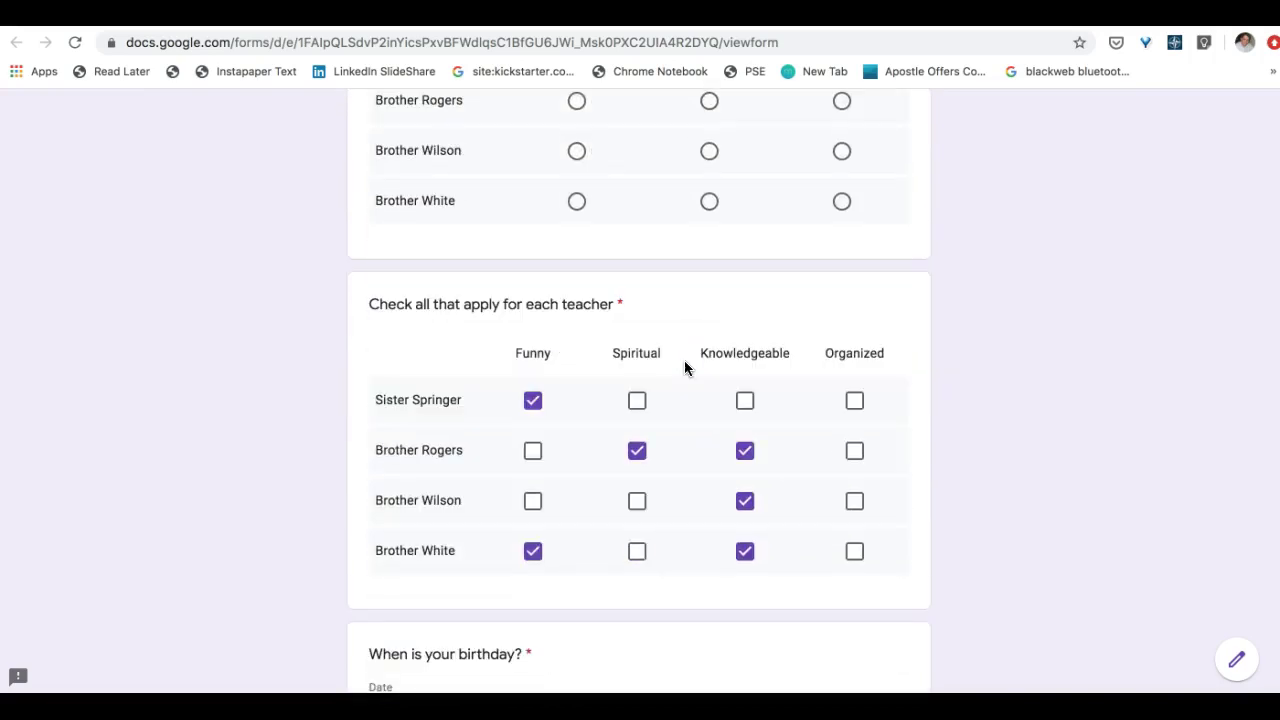
scroll(684, 368, "down", 5)
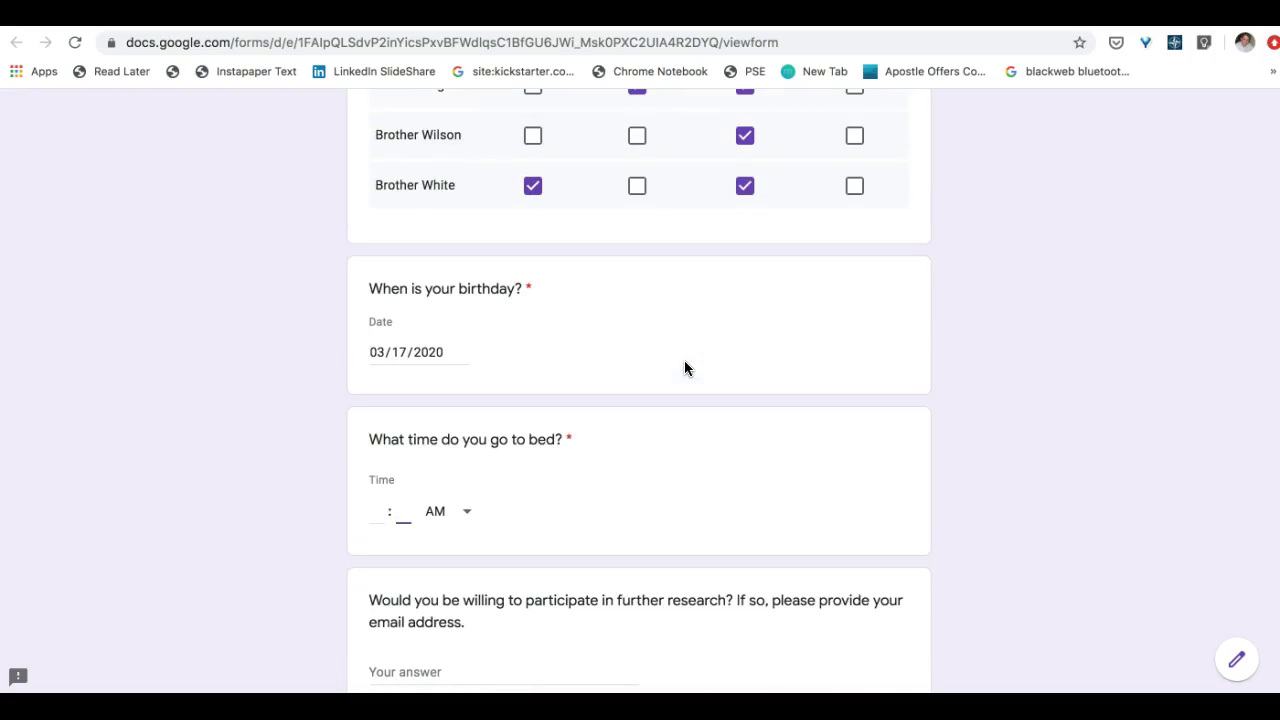
scroll(325, 449, "up", 15)
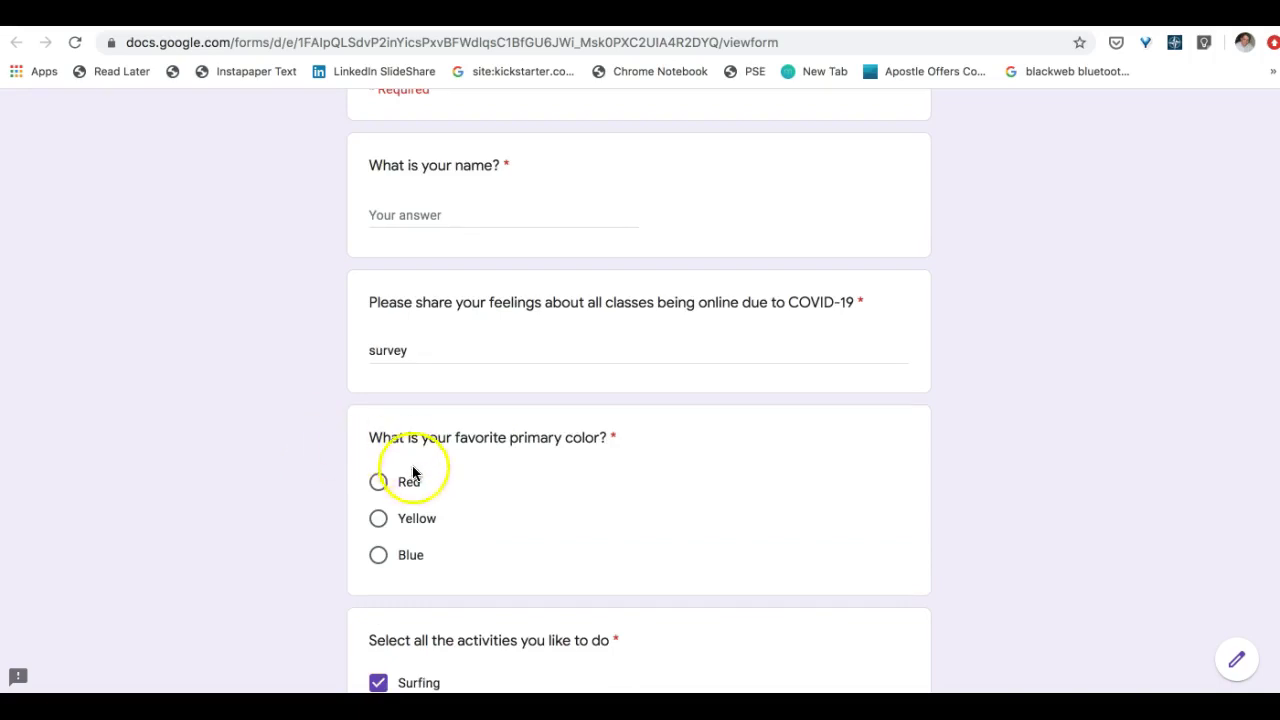
left_click(378, 482)
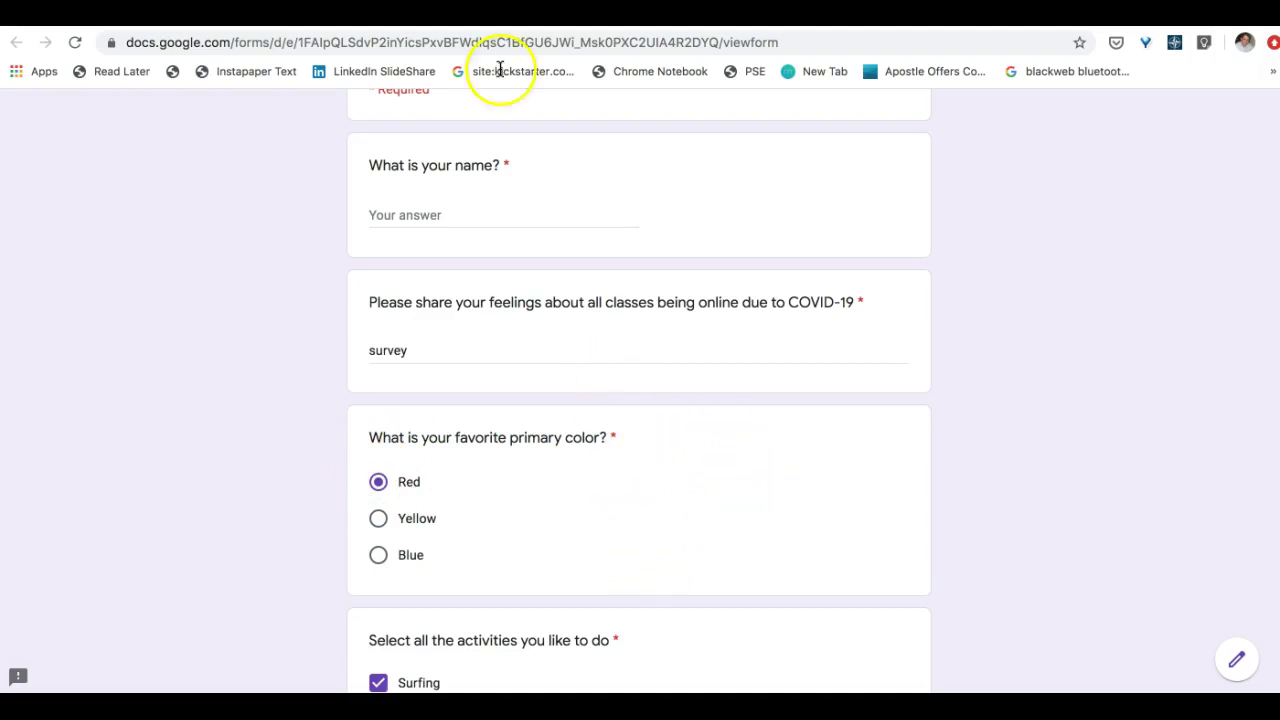
left_click(378, 518)
left_click(377, 553)
scroll(570, 463, "down", 1)
scroll(520, 500, "down", 2)
scroll(594, 442, "down", 10)
scroll(548, 434, "up", 5)
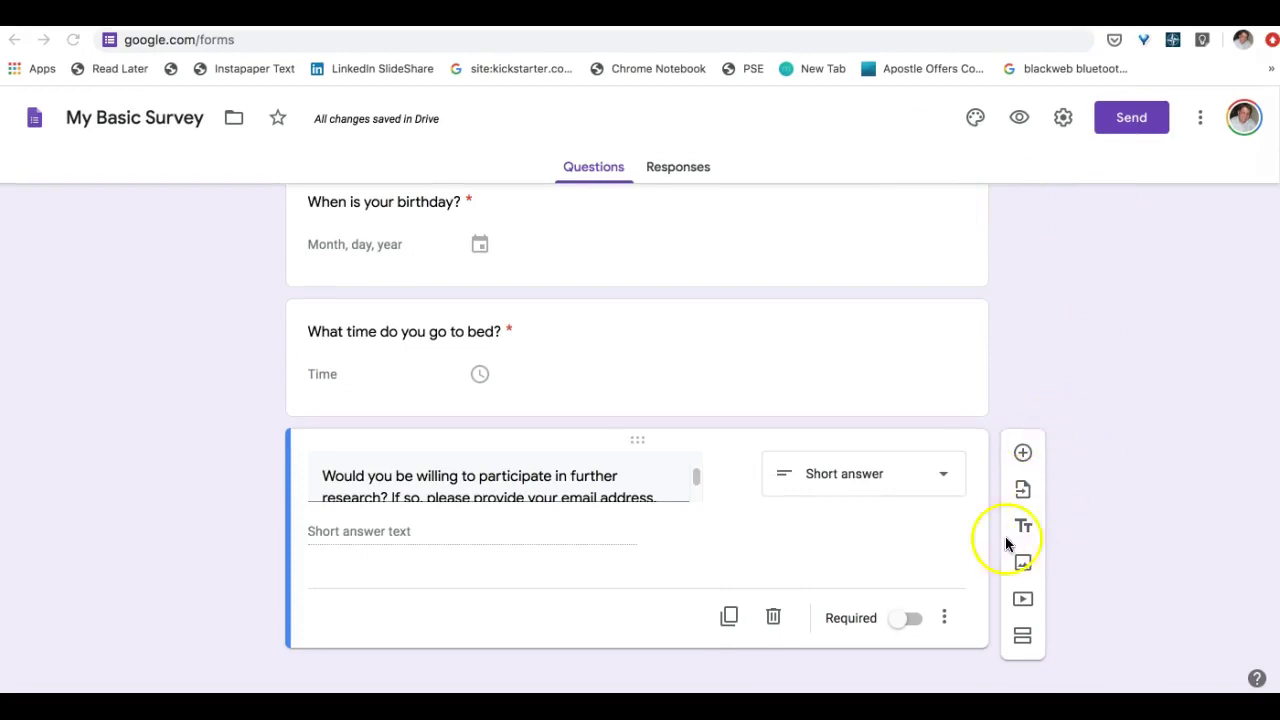
Add a new section after the colour question and title it Survey
scroll(1086, 471, "up", 5)
scroll(1087, 473, "up", 15)
scroll(1085, 465, "up", 1)
scroll(1084, 467, "down", 3)
left_click(639, 414)
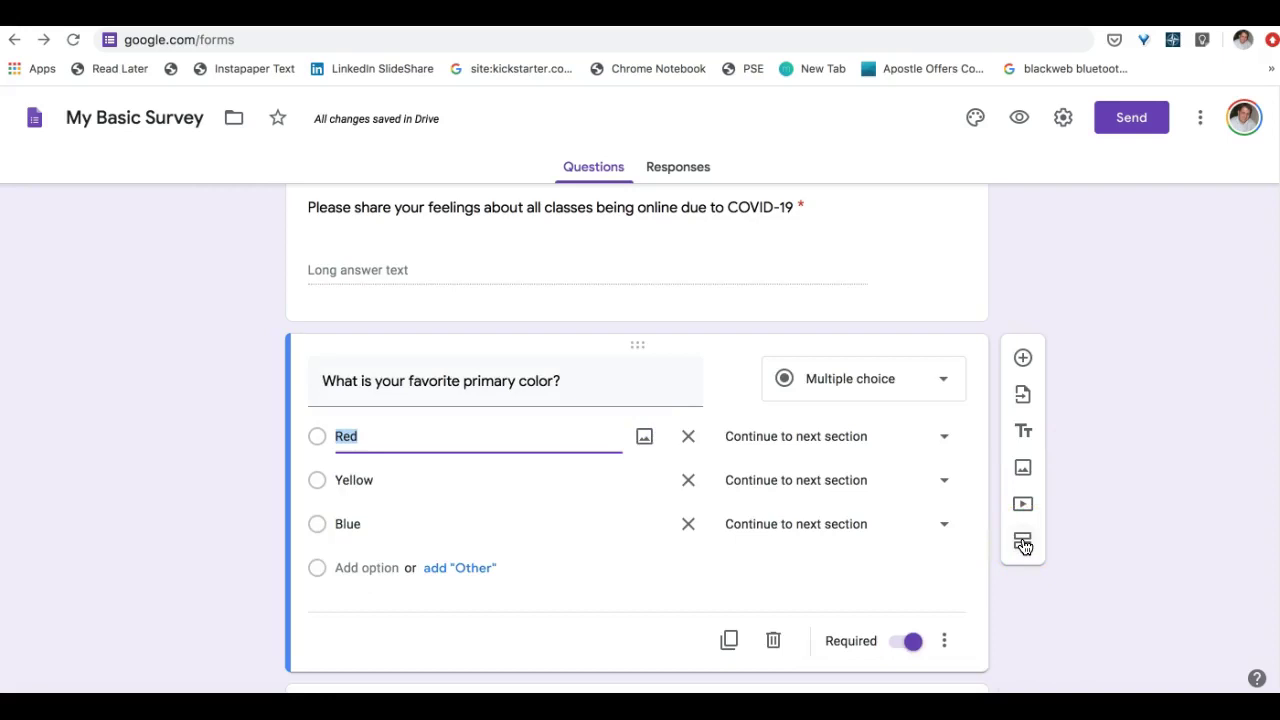
left_click(1023, 541)
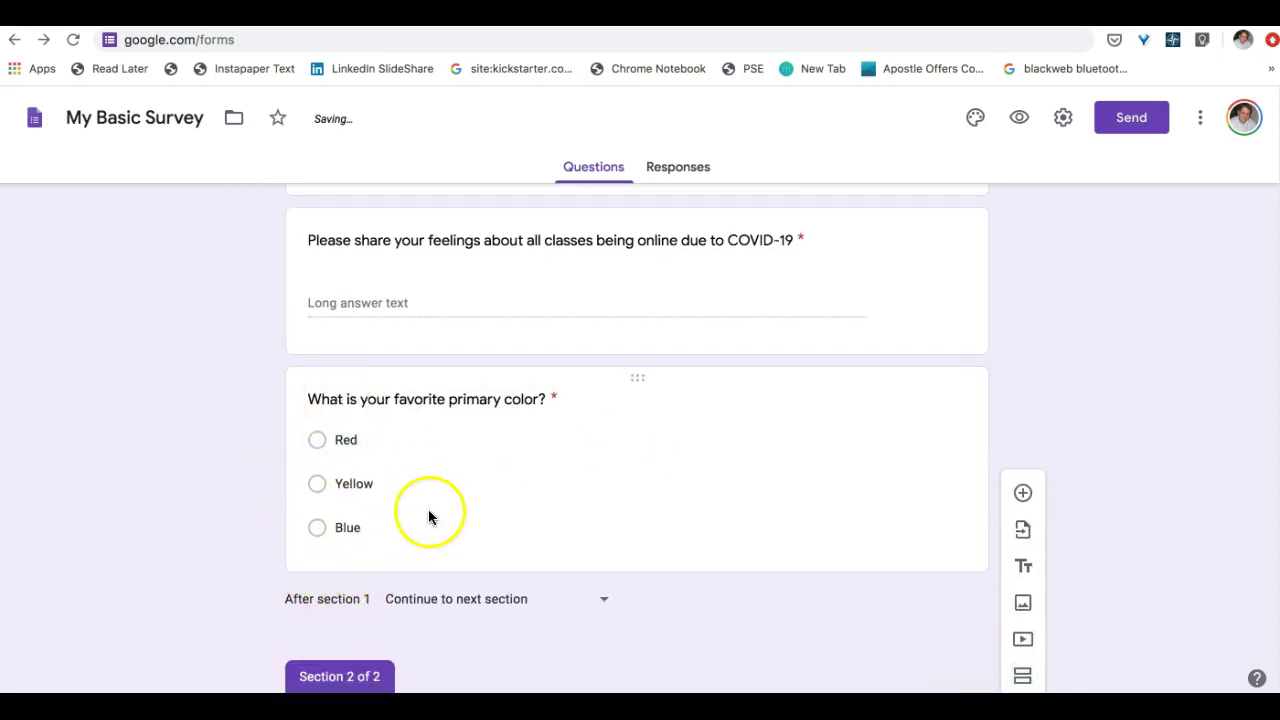
triple_click(449, 370)
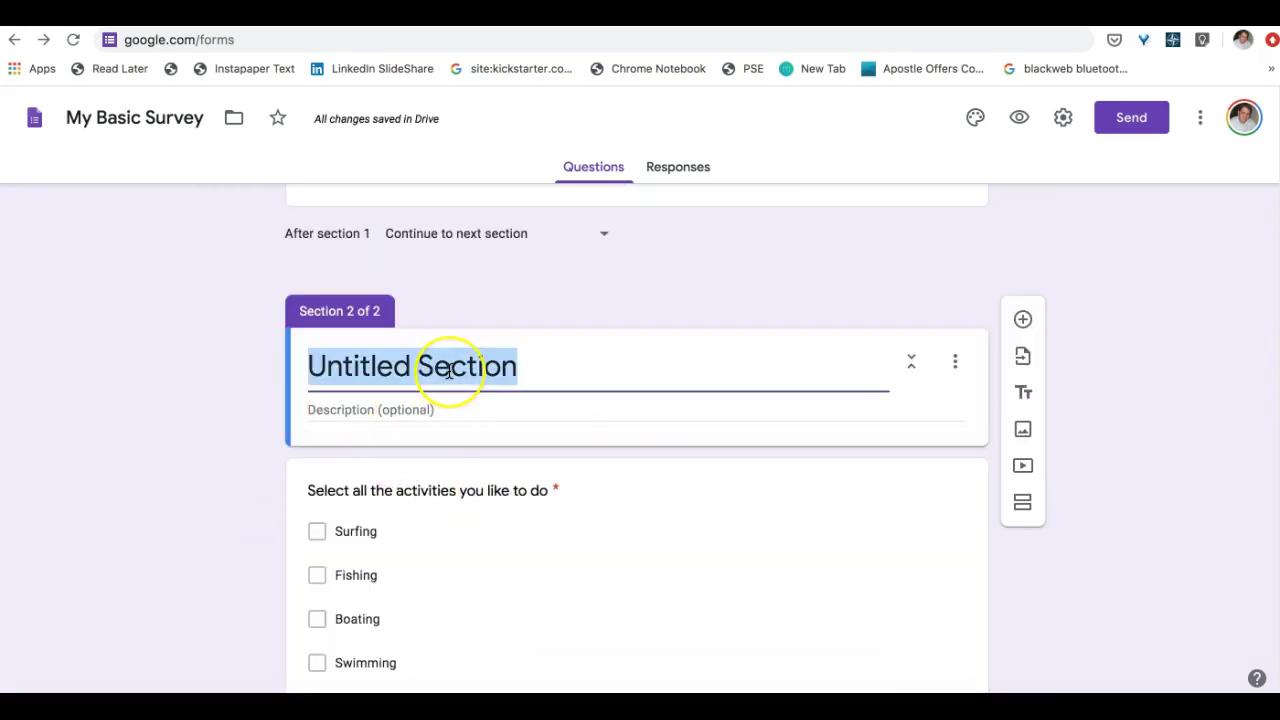
type("Survey")
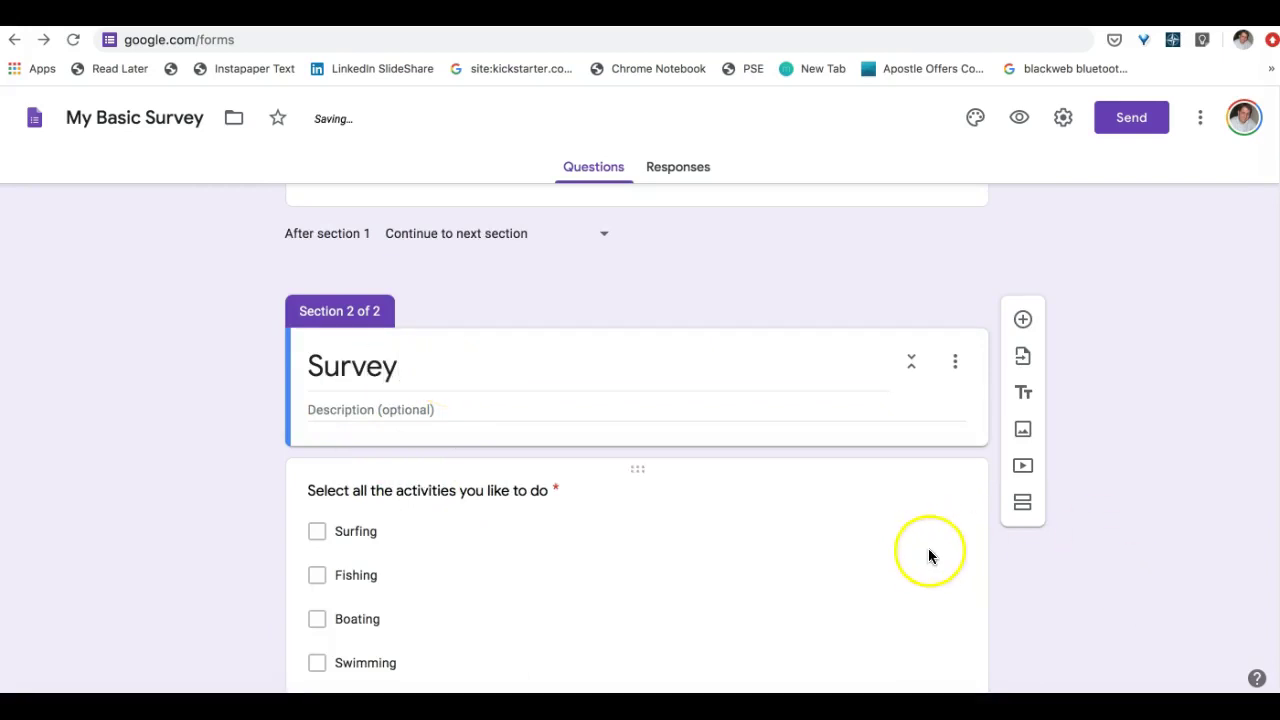
Add a third section, move the research question into it, and title it 'Thank You'
scroll(930, 552, "down", 10)
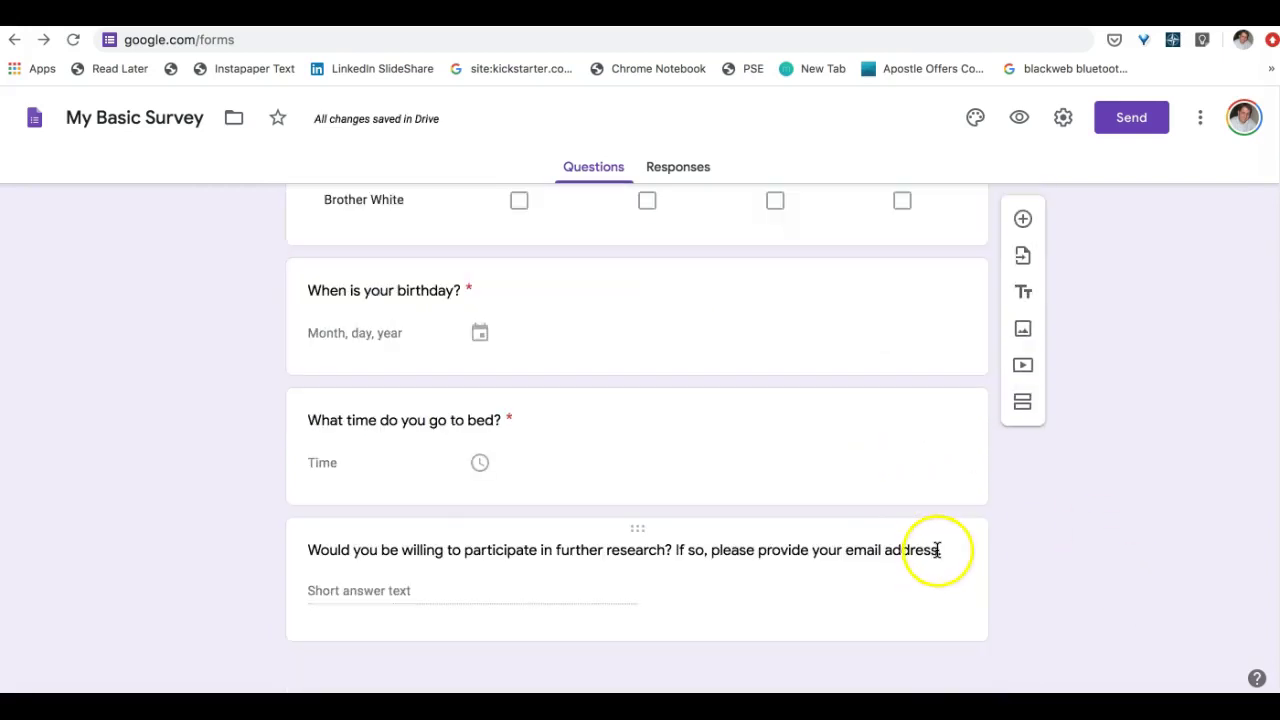
left_click(860, 595)
left_click(591, 566)
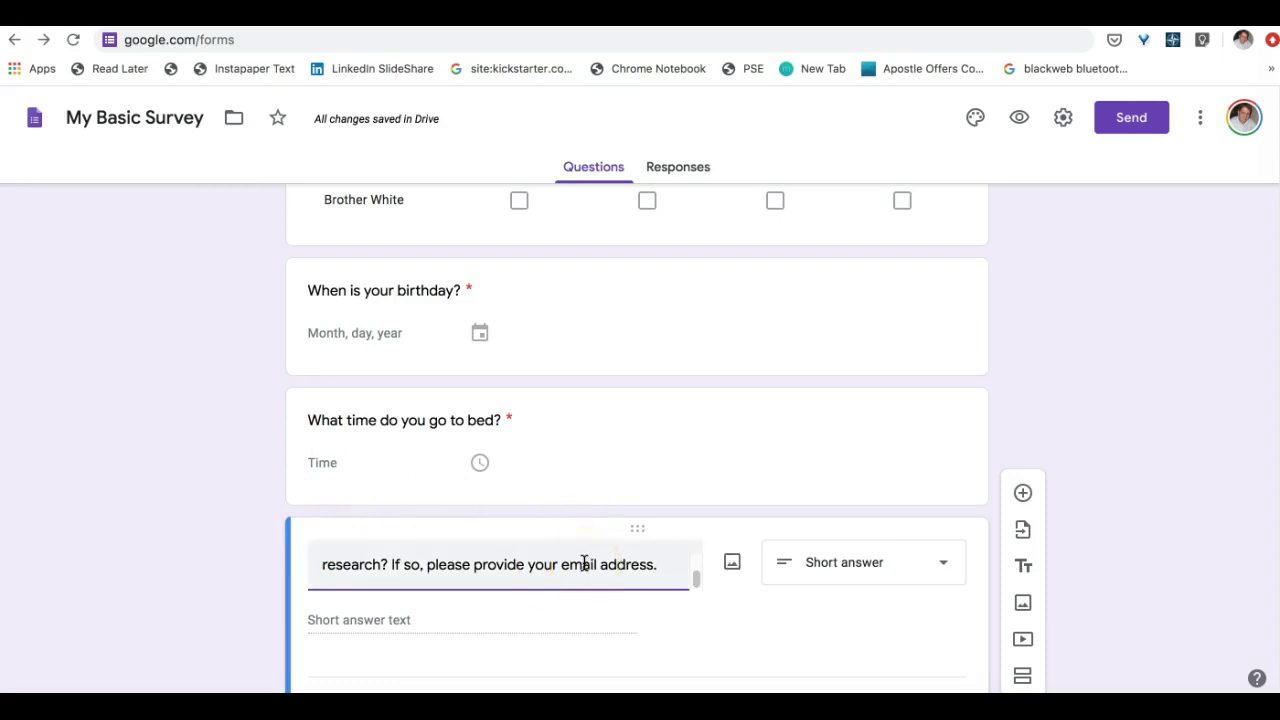
left_click(1028, 678)
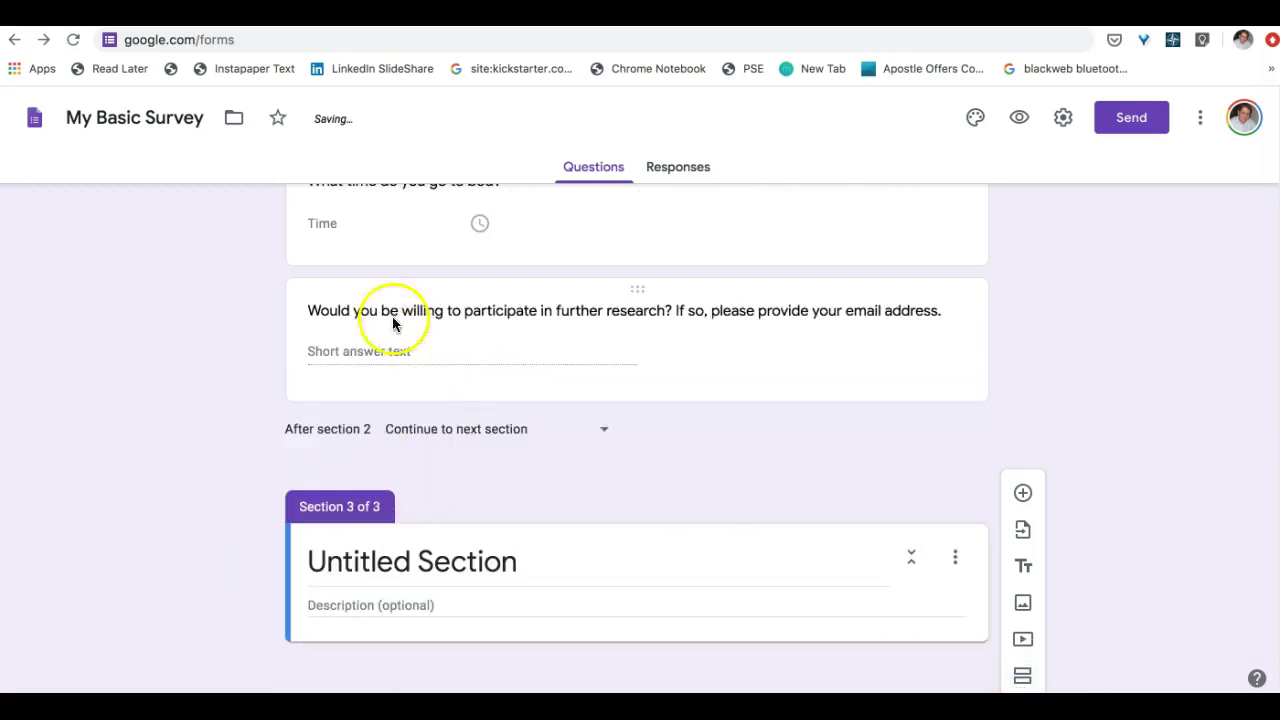
left_click_drag(632, 288, 644, 584)
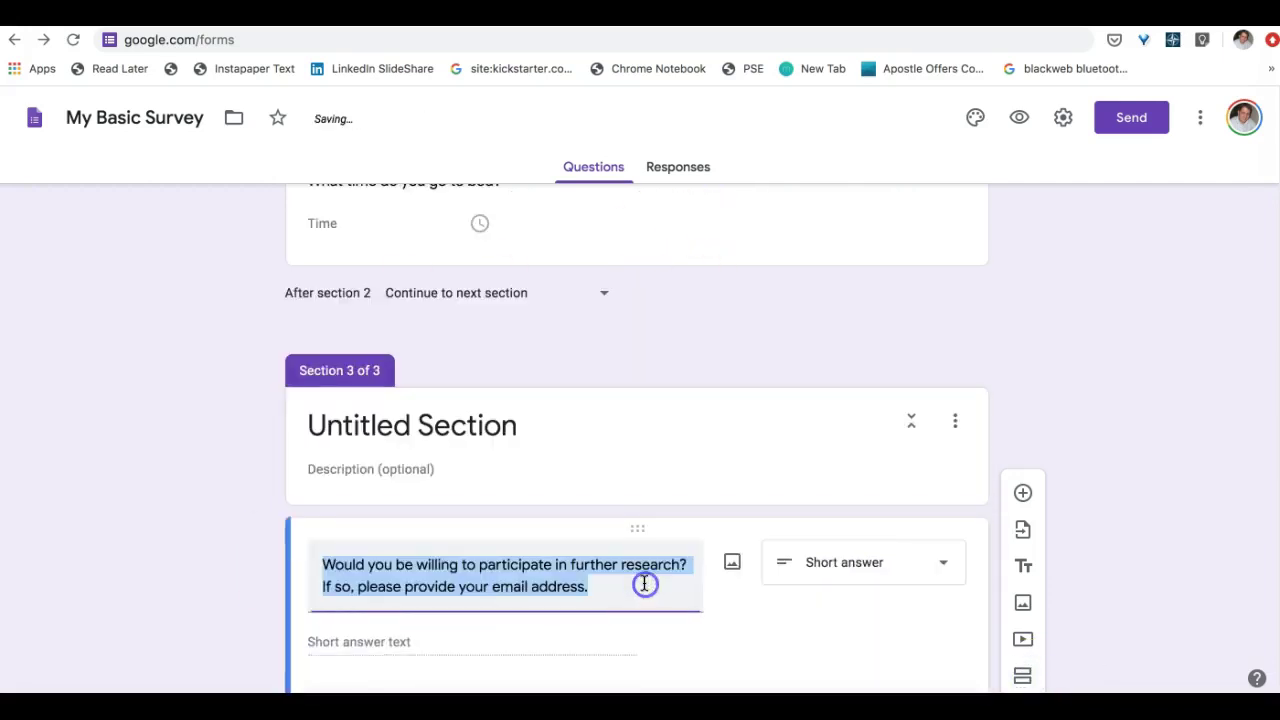
left_click(634, 506)
left_click(464, 408)
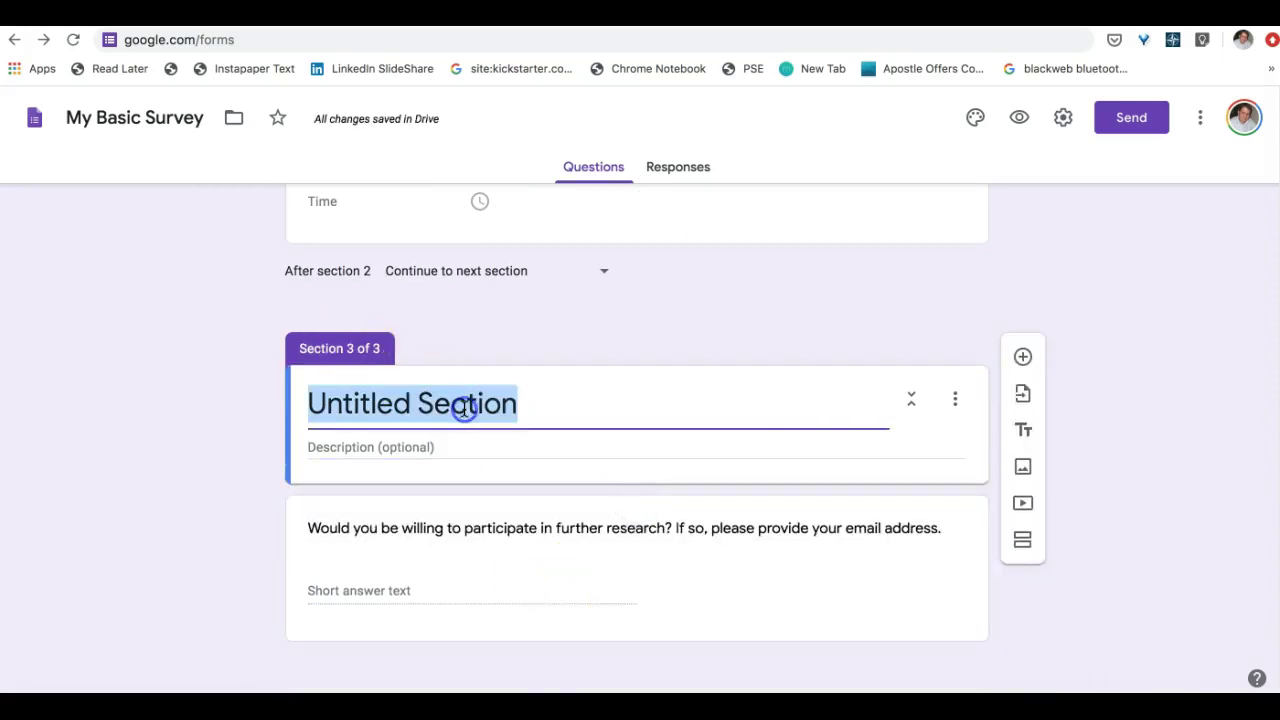
type("Thank You!")
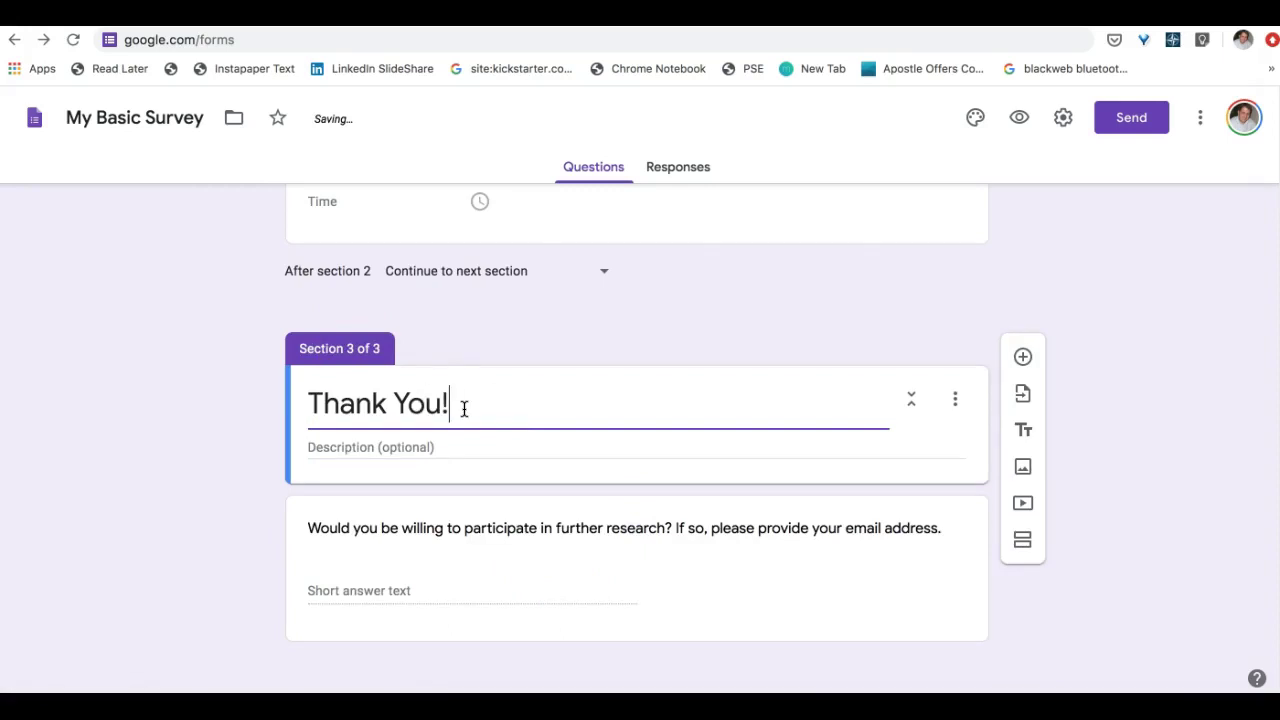
Turn on 'Go to section based on answer' for the primary colour question
scroll(549, 406, "up", 15)
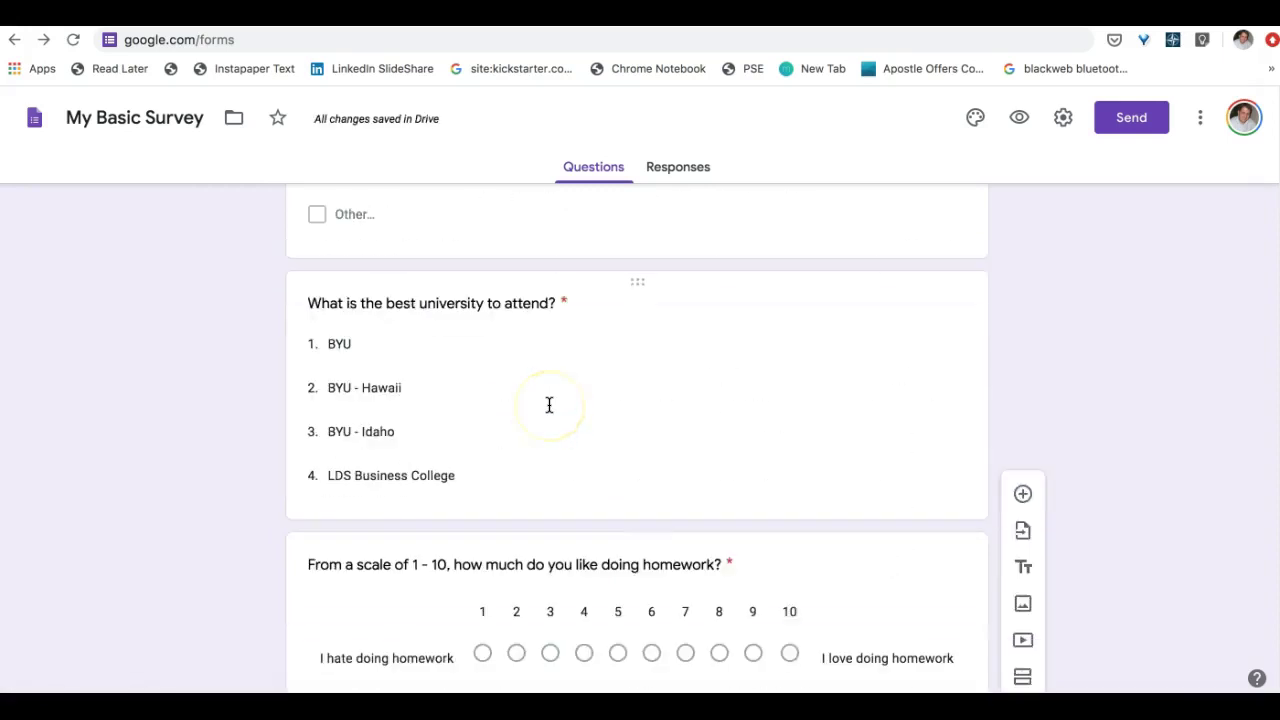
scroll(549, 405, "down", 2)
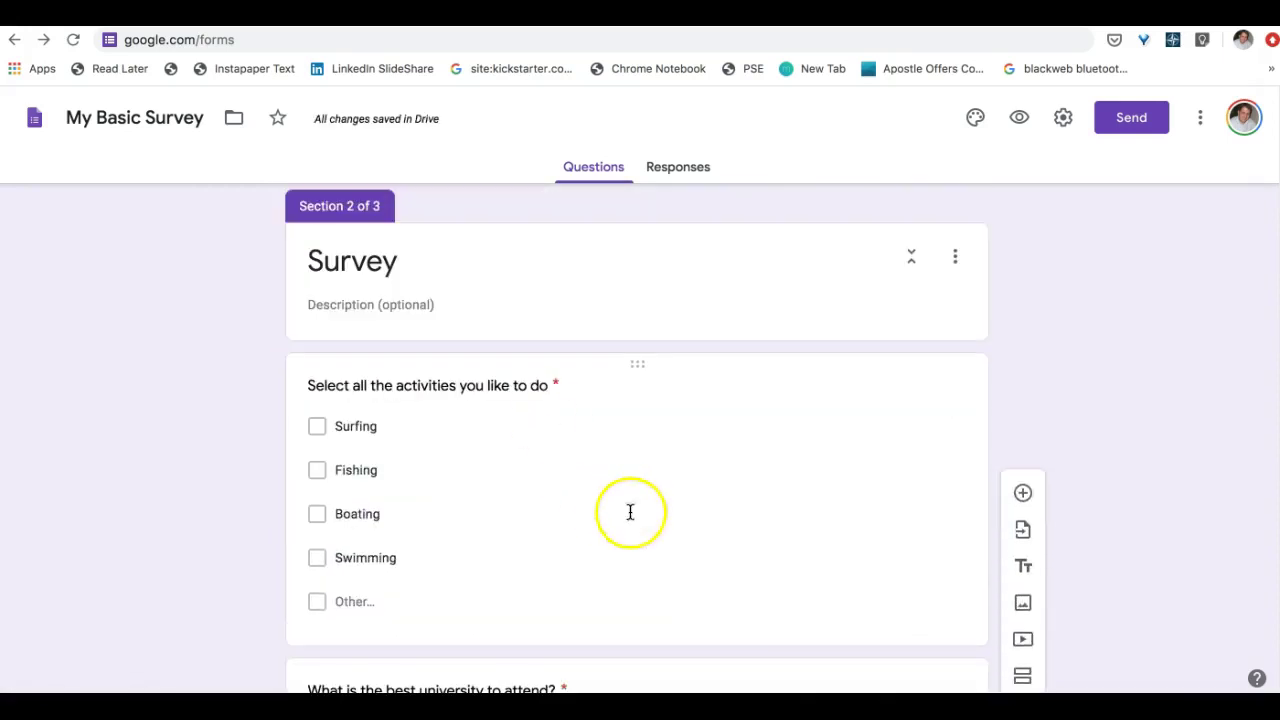
scroll(646, 514, "down", 8)
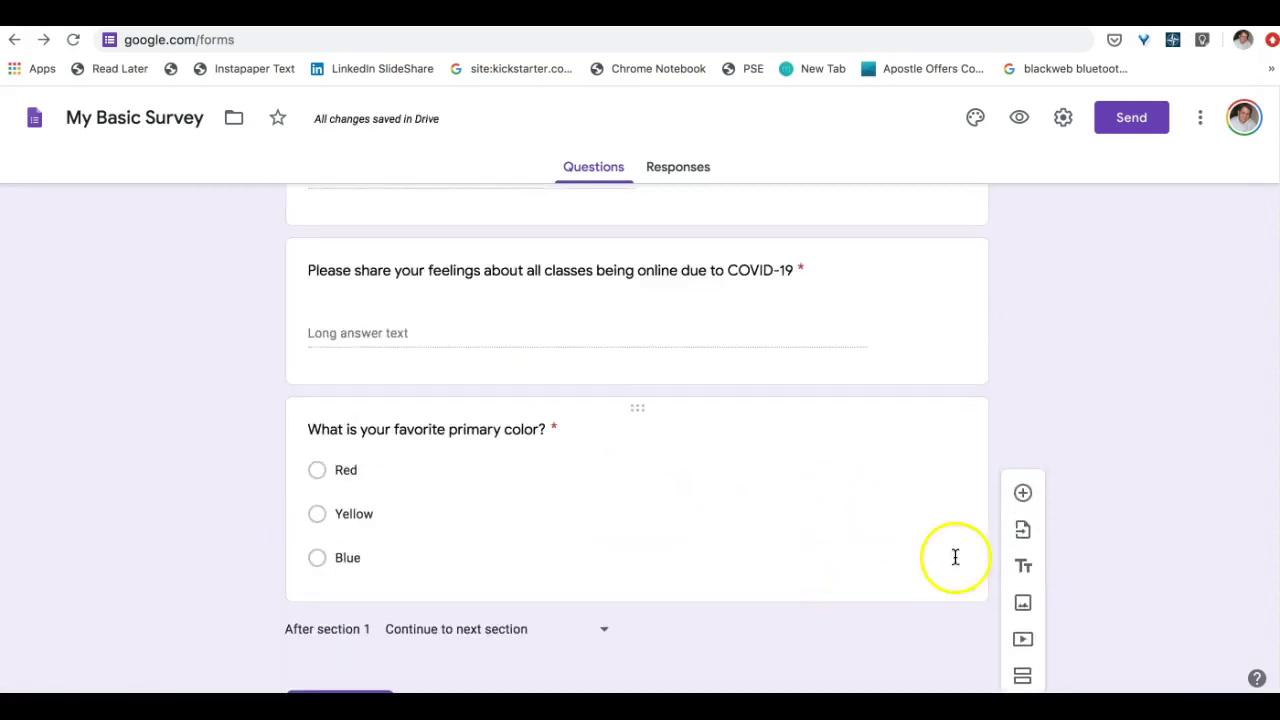
left_click(850, 562)
scroll(922, 640, "down", 6)
scroll(849, 500, "up", 3)
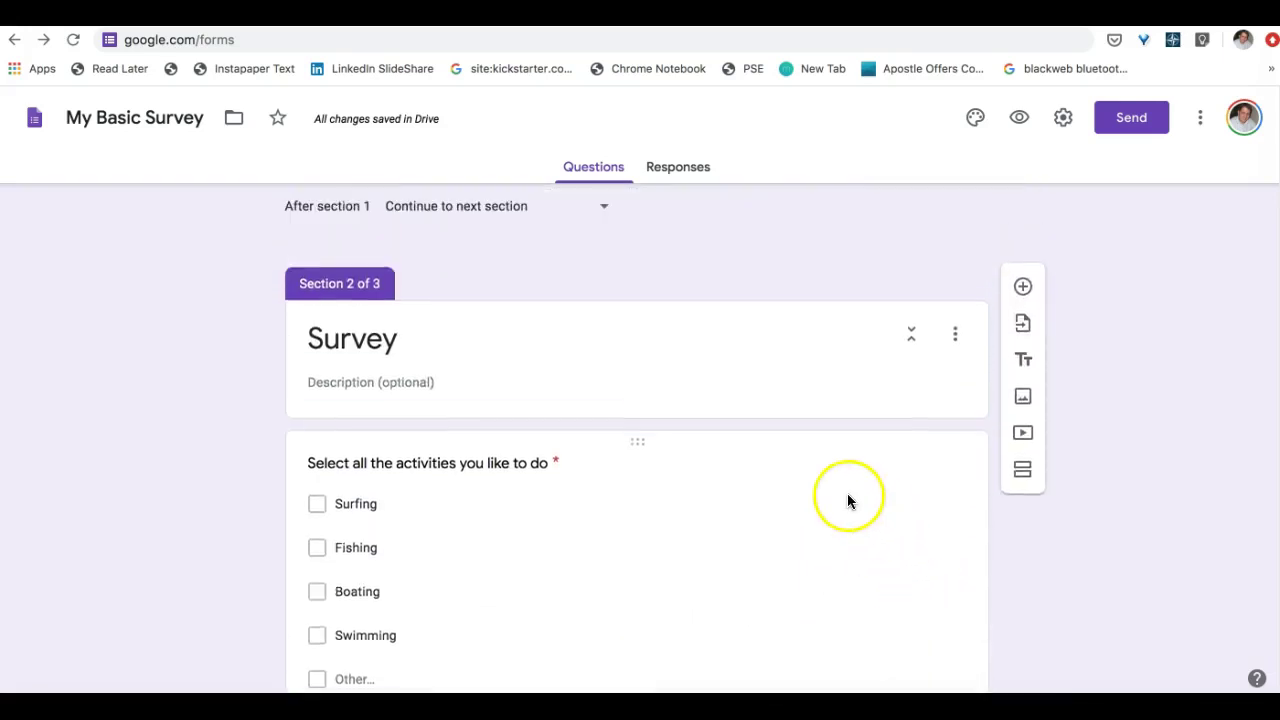
left_click(944, 382)
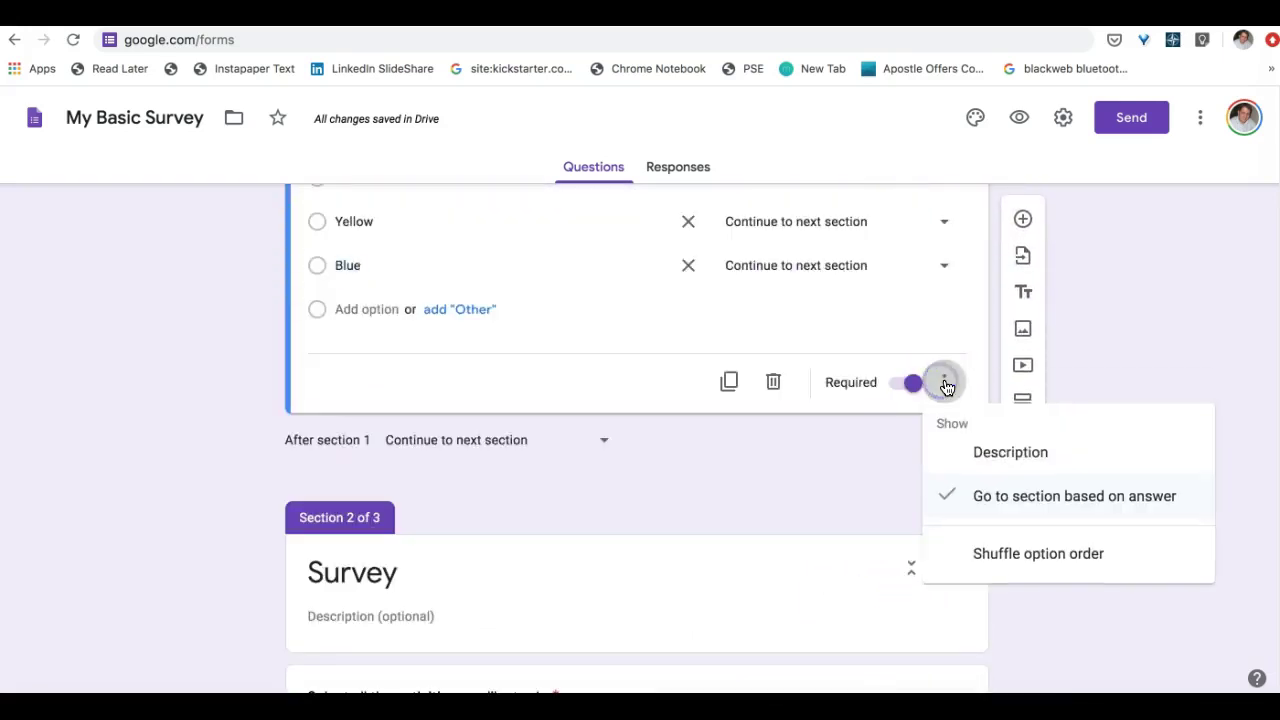
left_click(1023, 499)
scroll(835, 484, "up", 2)
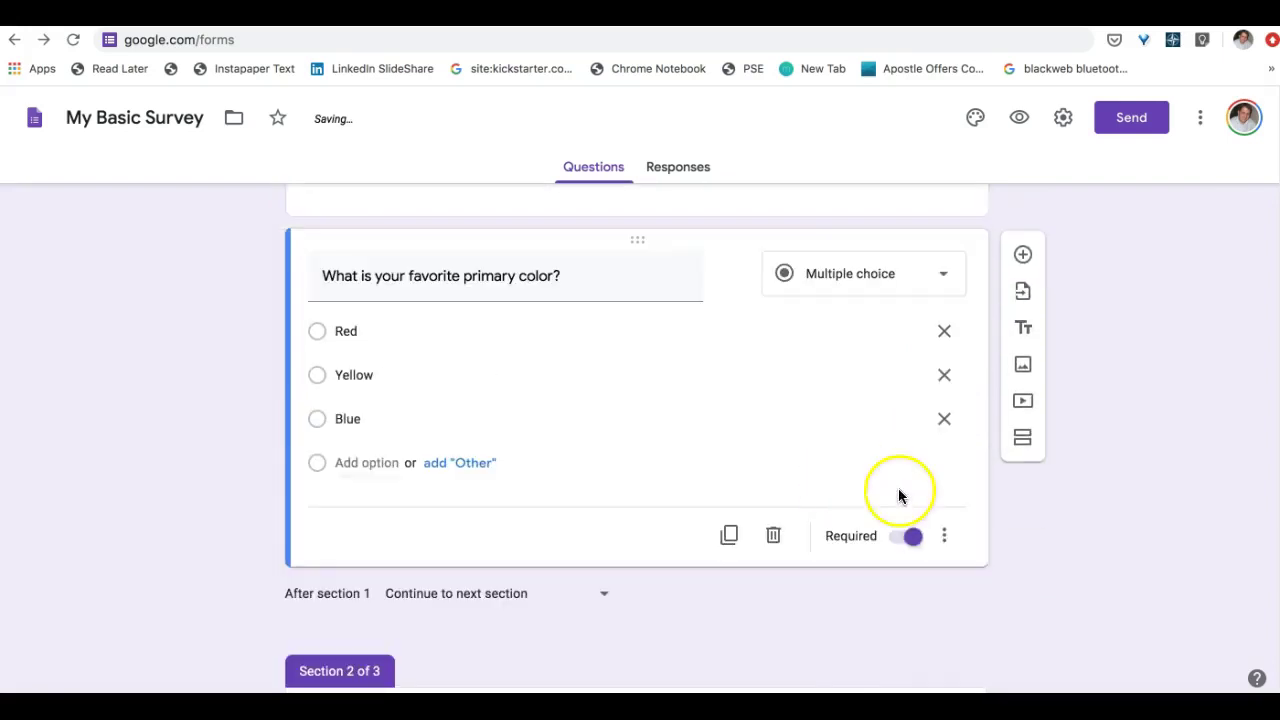
left_click(944, 536)
left_click(1010, 600)
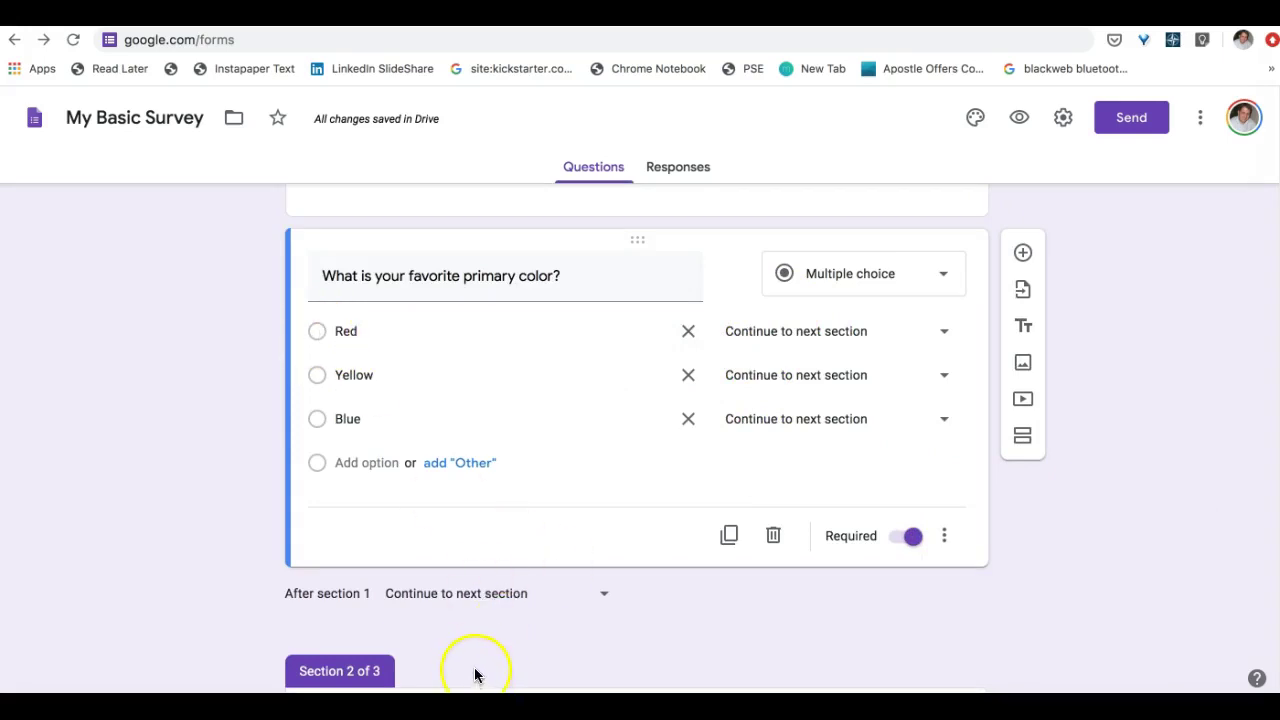
Route Yellow and Blue answers to section 3 (Thank You!)
left_click(794, 375)
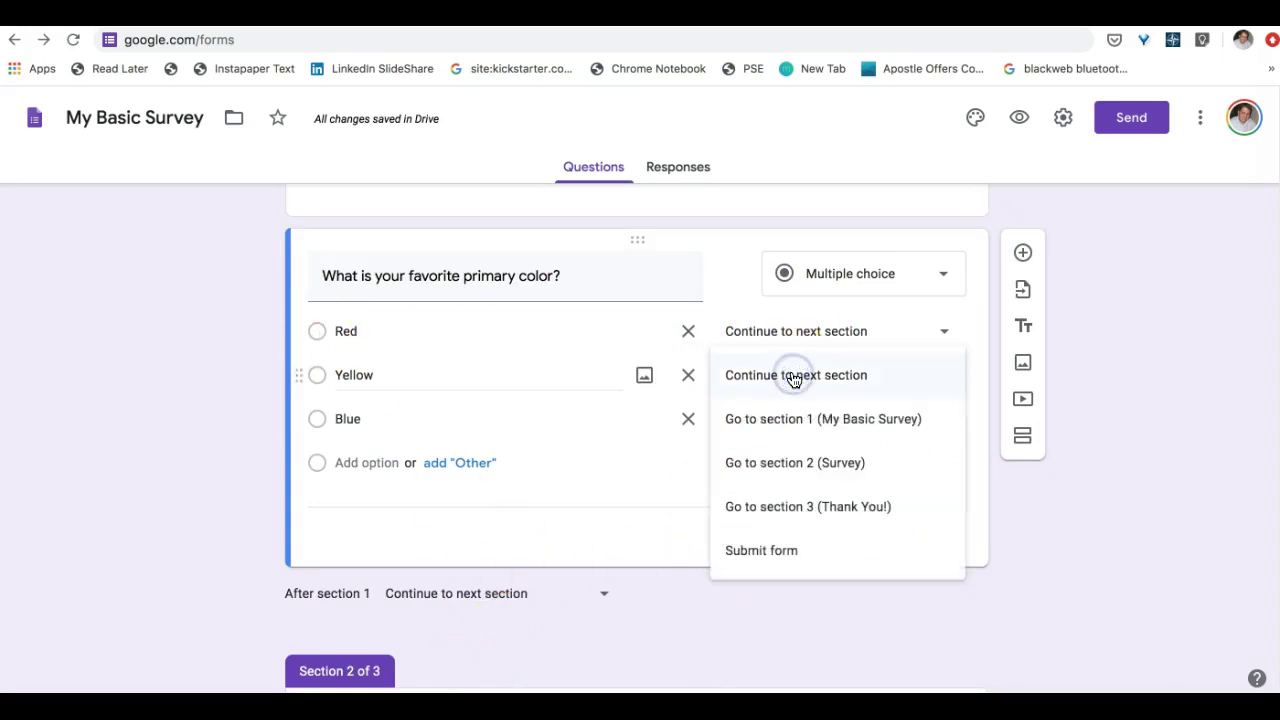
left_click(805, 506)
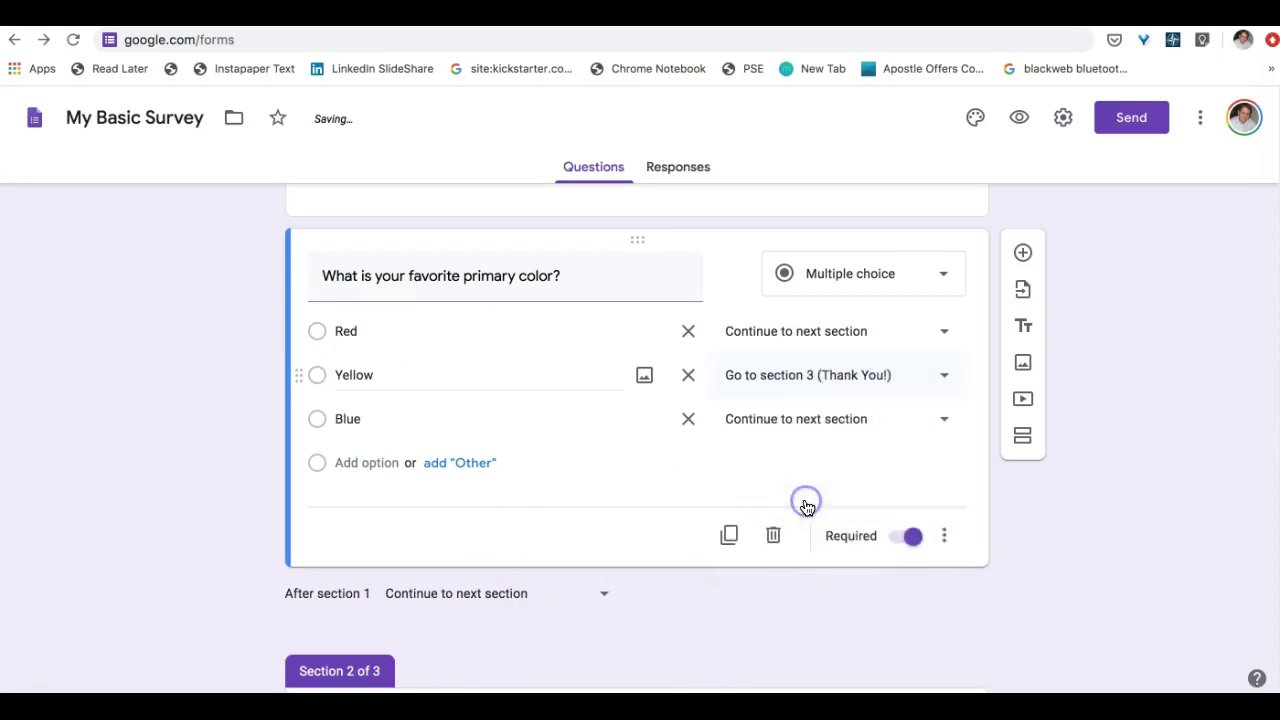
left_click(800, 419)
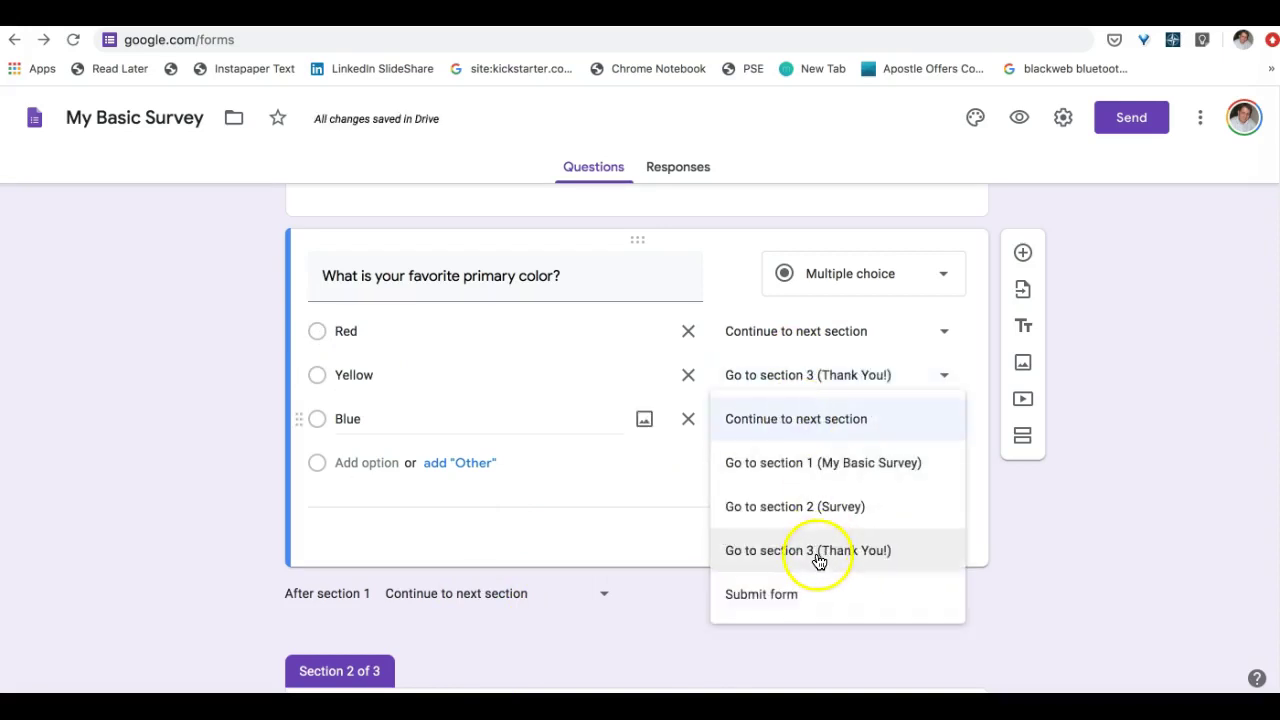
left_click(818, 556)
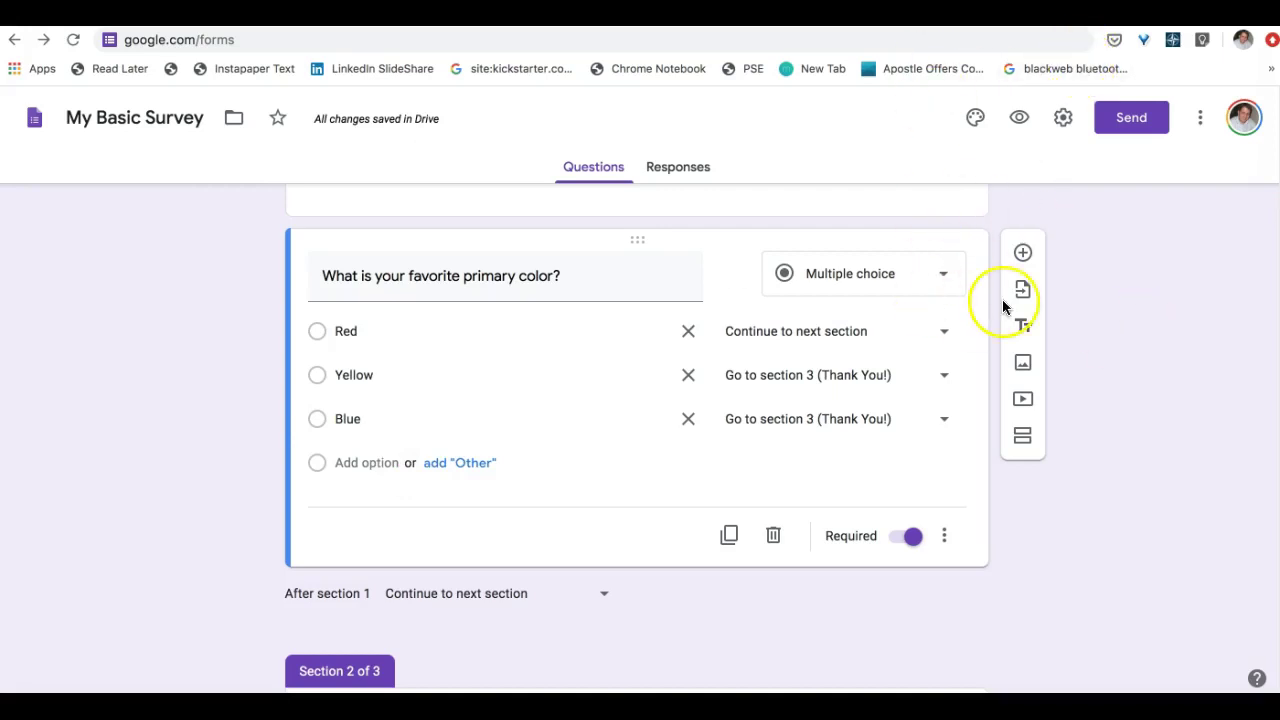
Preview the form as a respondent and enter a name in the name question
left_click(1022, 116)
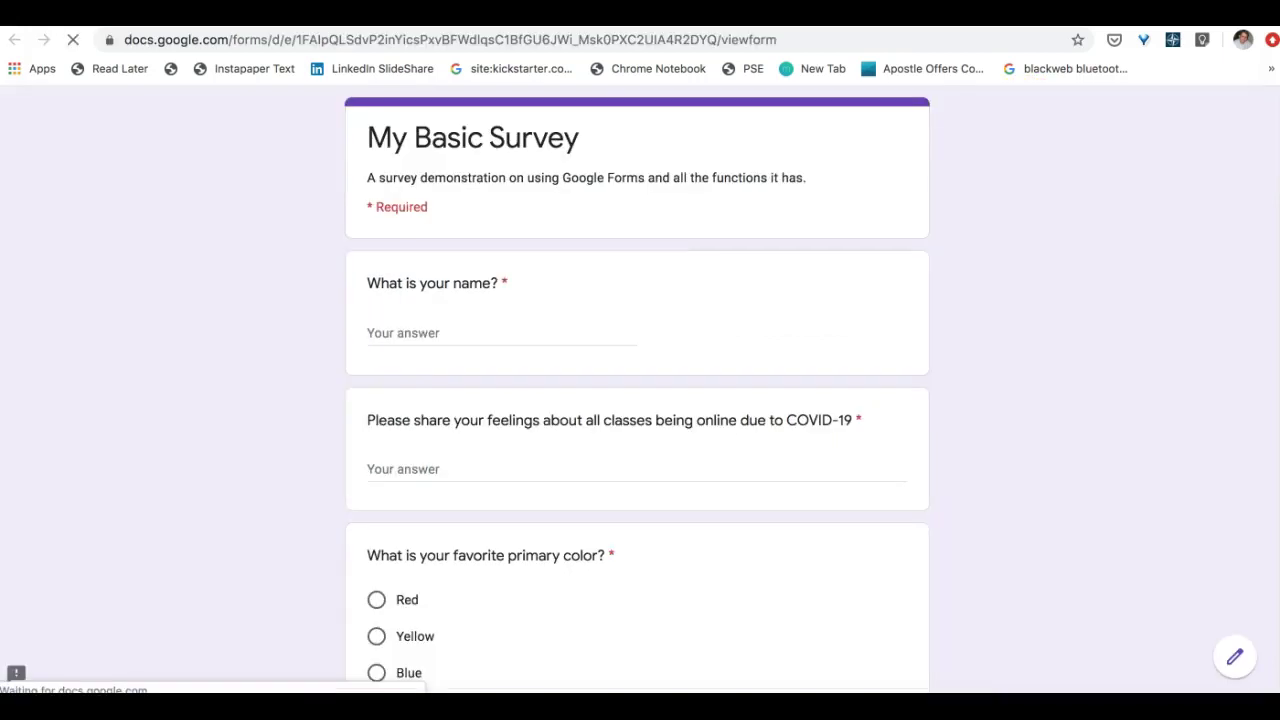
left_click(427, 333)
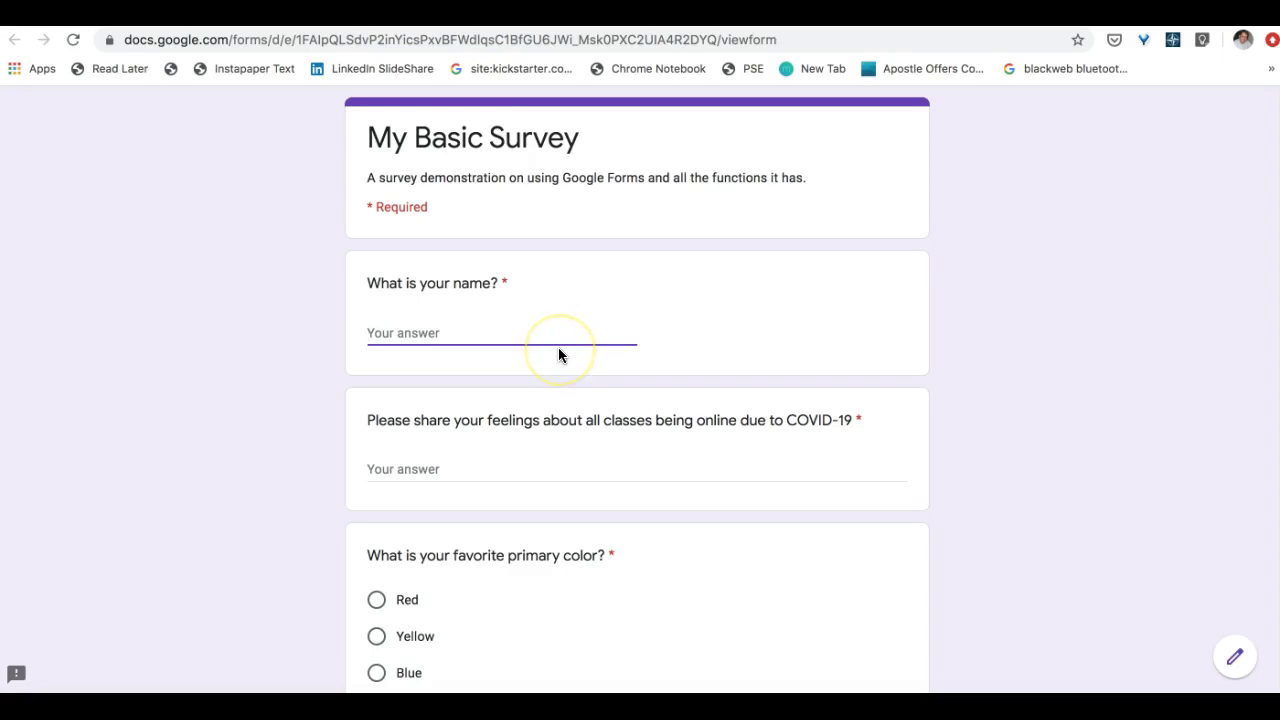
type("Bob Smith")
left_click(421, 469)
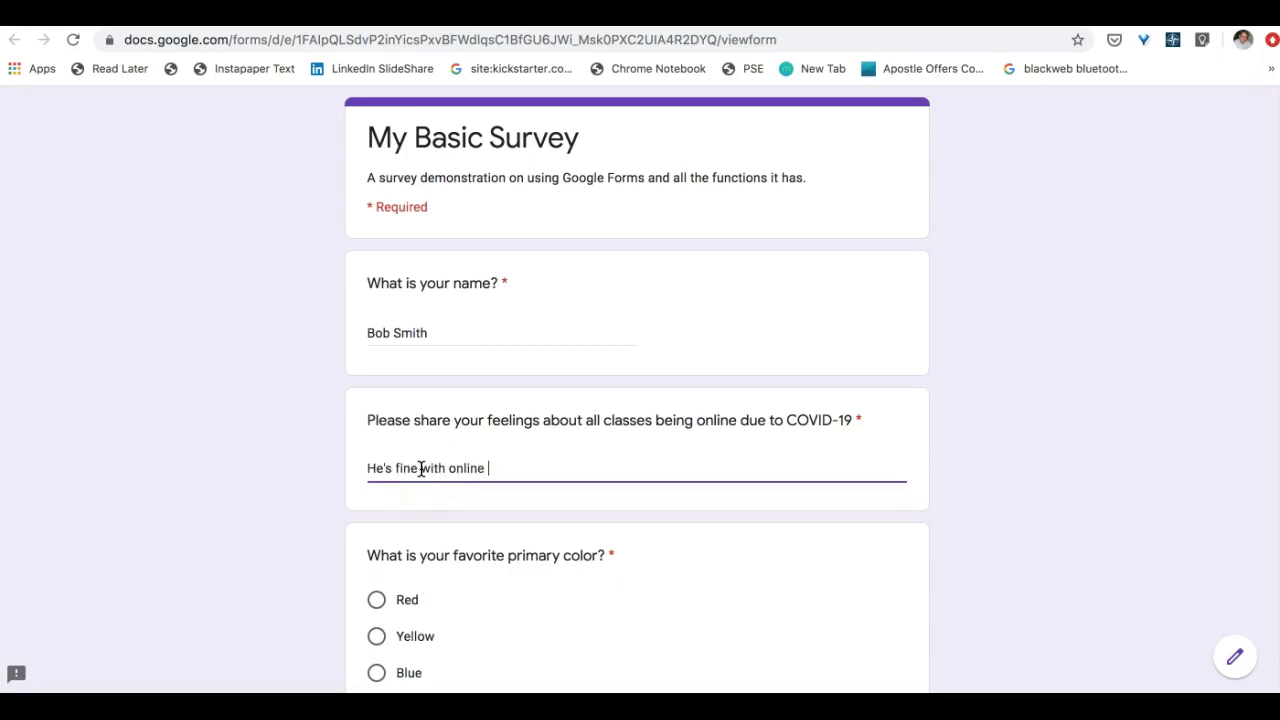
Answer Blue as the favourite primary colour and advance to the Thank You section
scroll(421, 469, "down", 1)
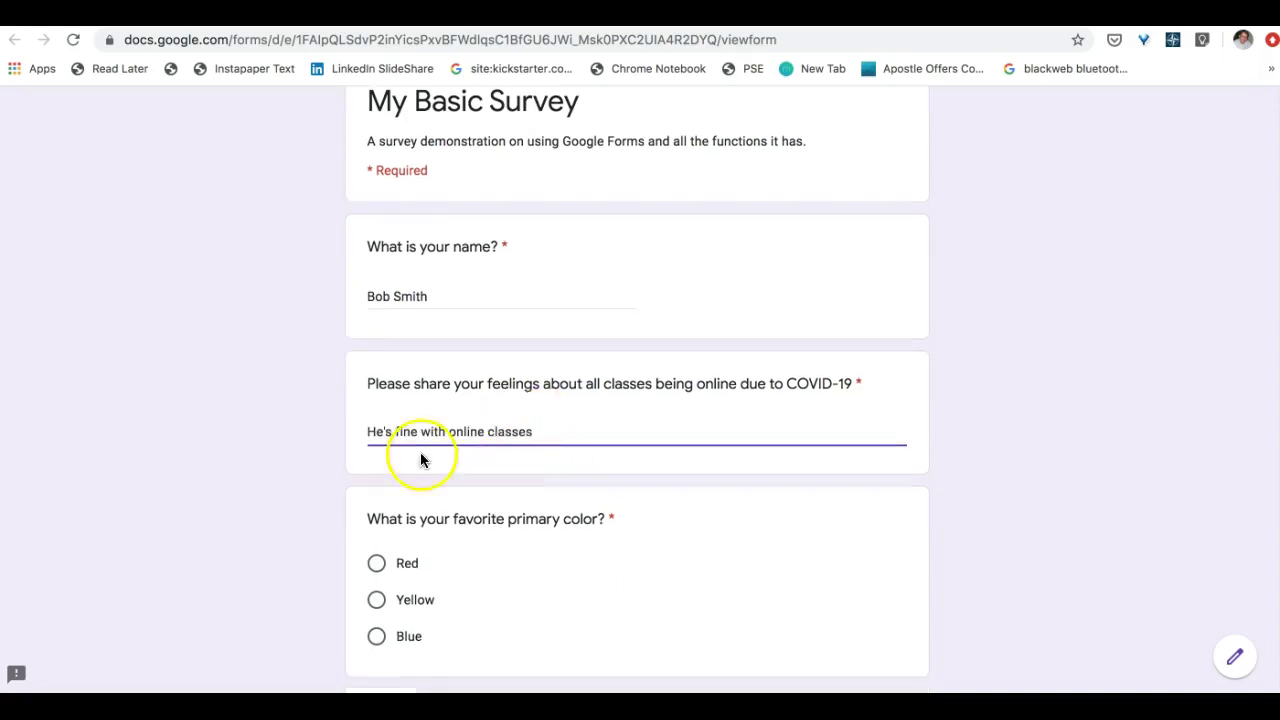
left_click(379, 637)
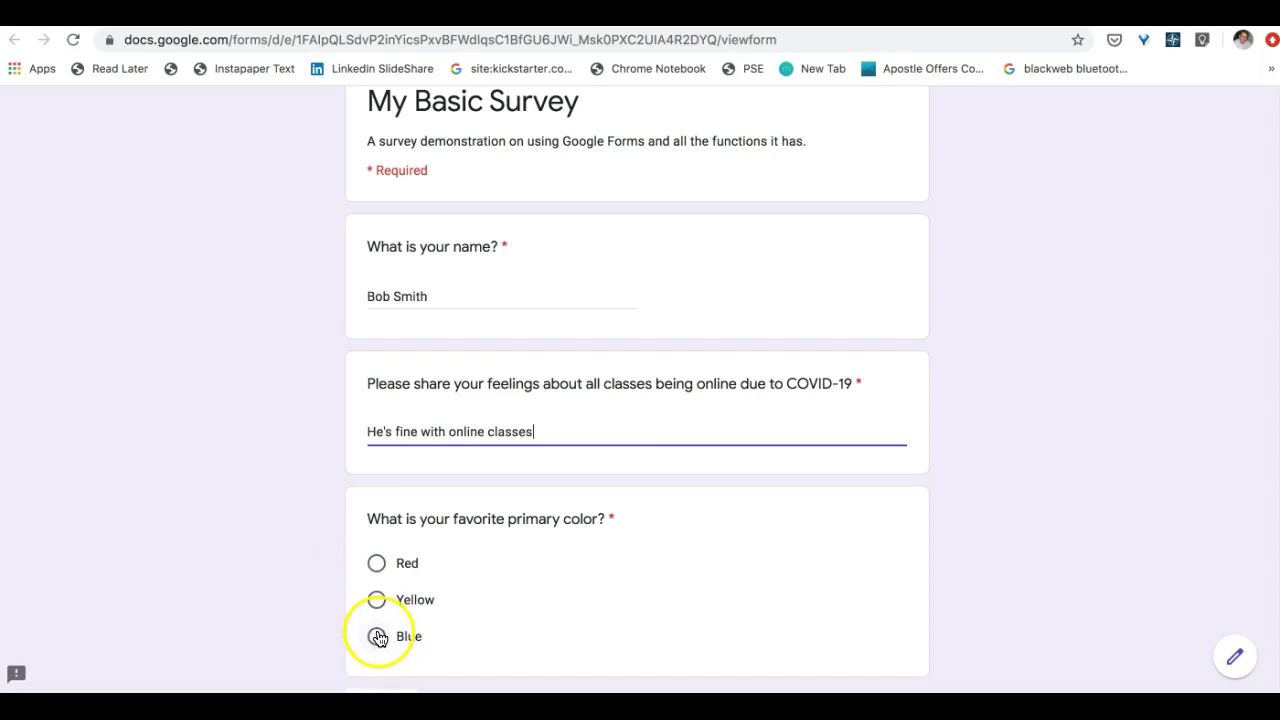
scroll(580, 508, "down", 3)
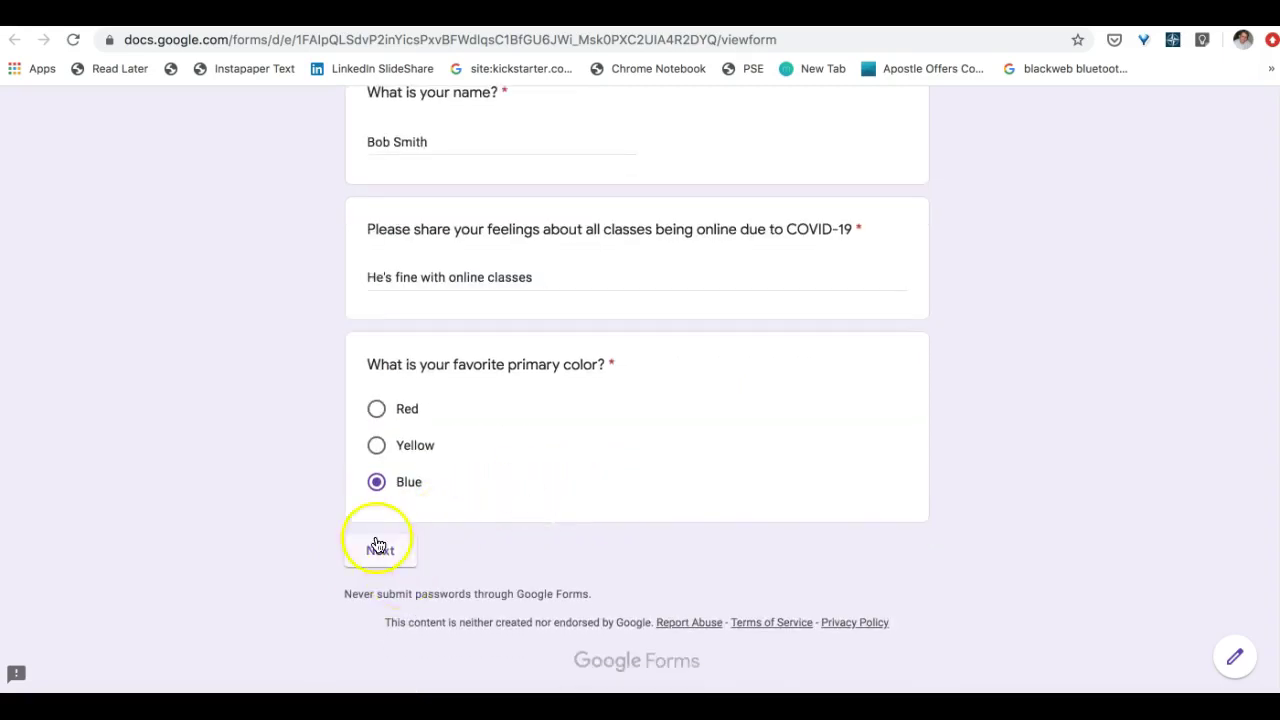
left_click(377, 549)
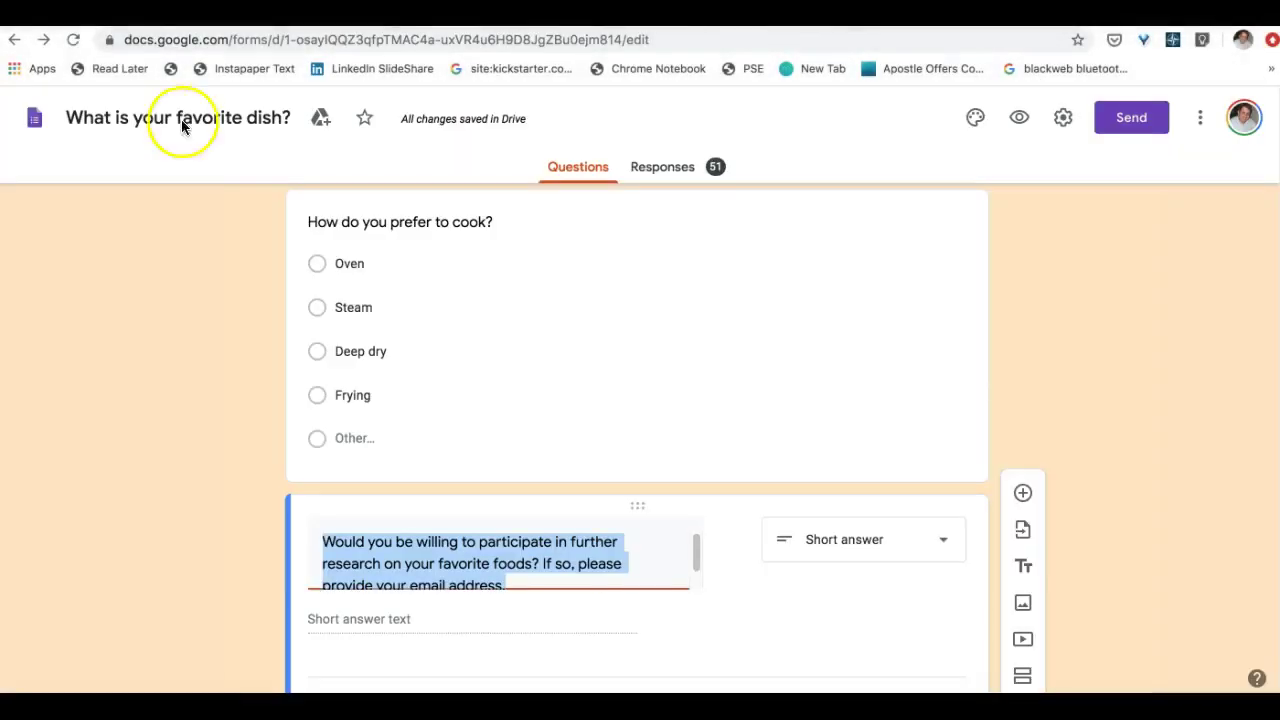
Scroll through the favourite-dish form from its title card down to the home-cooking scale and ethnic-food questions
scroll(142, 436, "up", 20)
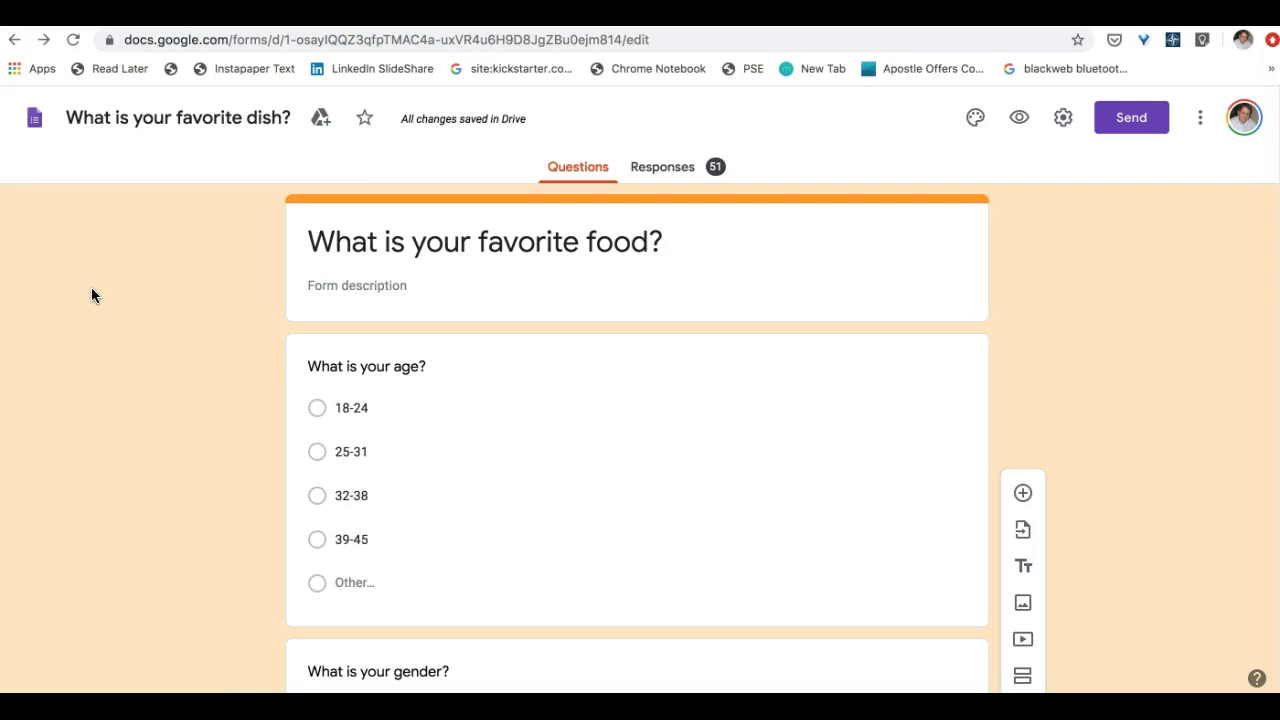
left_click(254, 363)
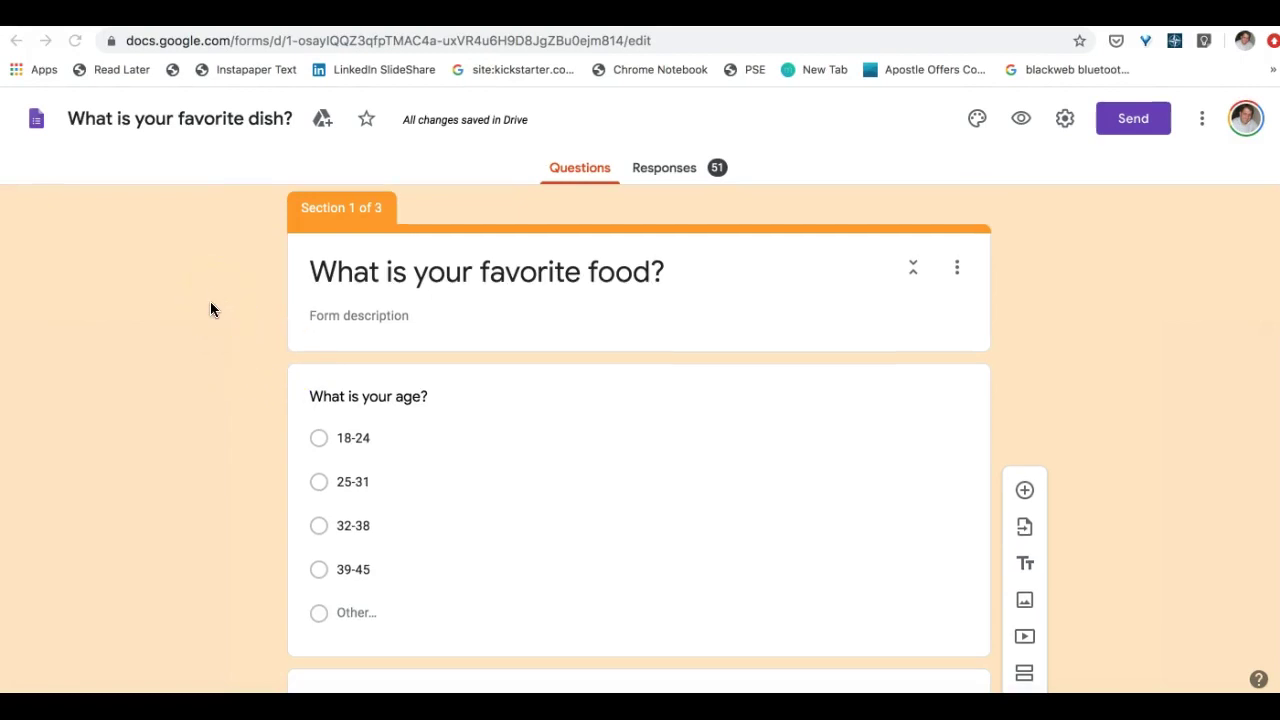
scroll(548, 400, "down", 2)
scroll(439, 375, "down", 3)
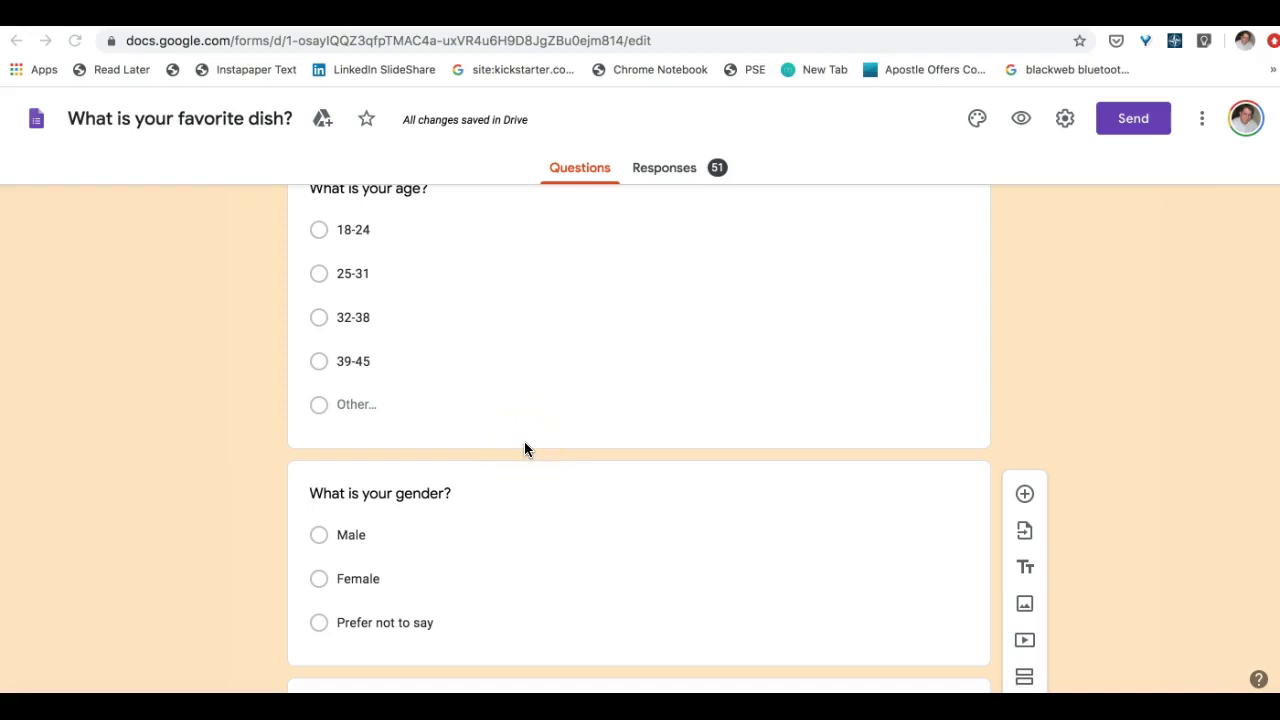
scroll(560, 366, "down", 5)
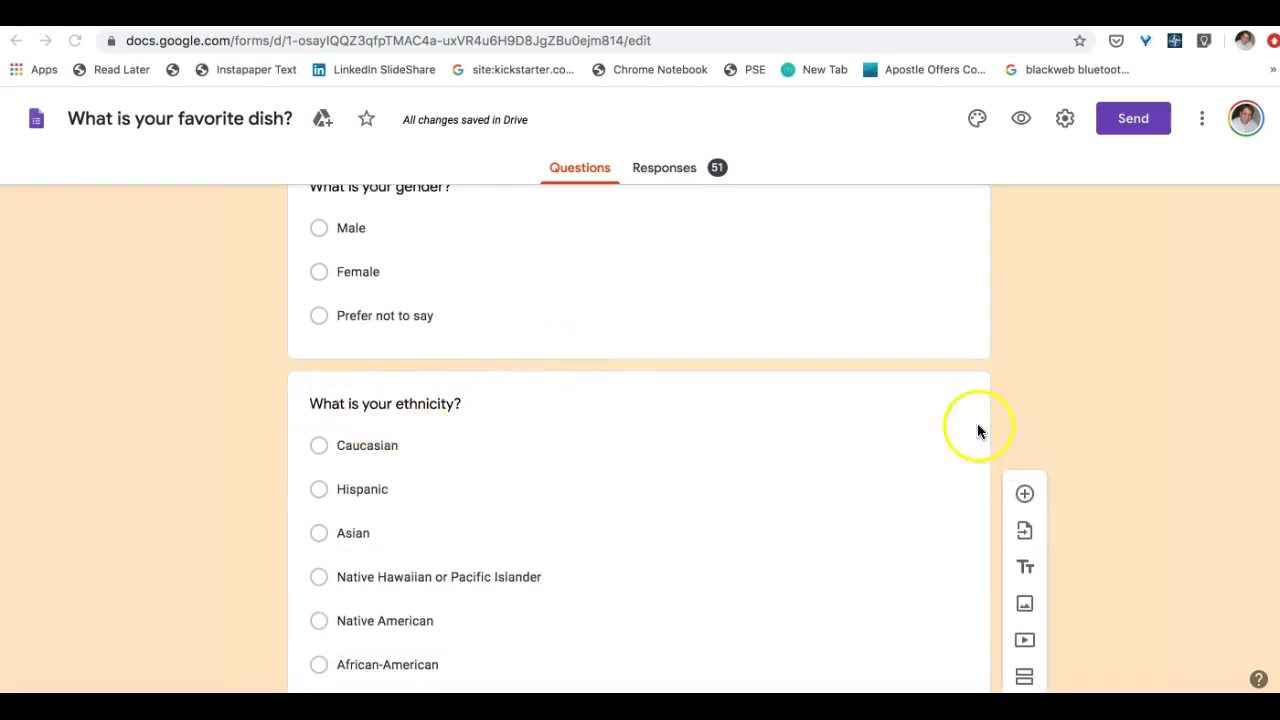
scroll(767, 431, "down", 2)
scroll(767, 431, "up", 4)
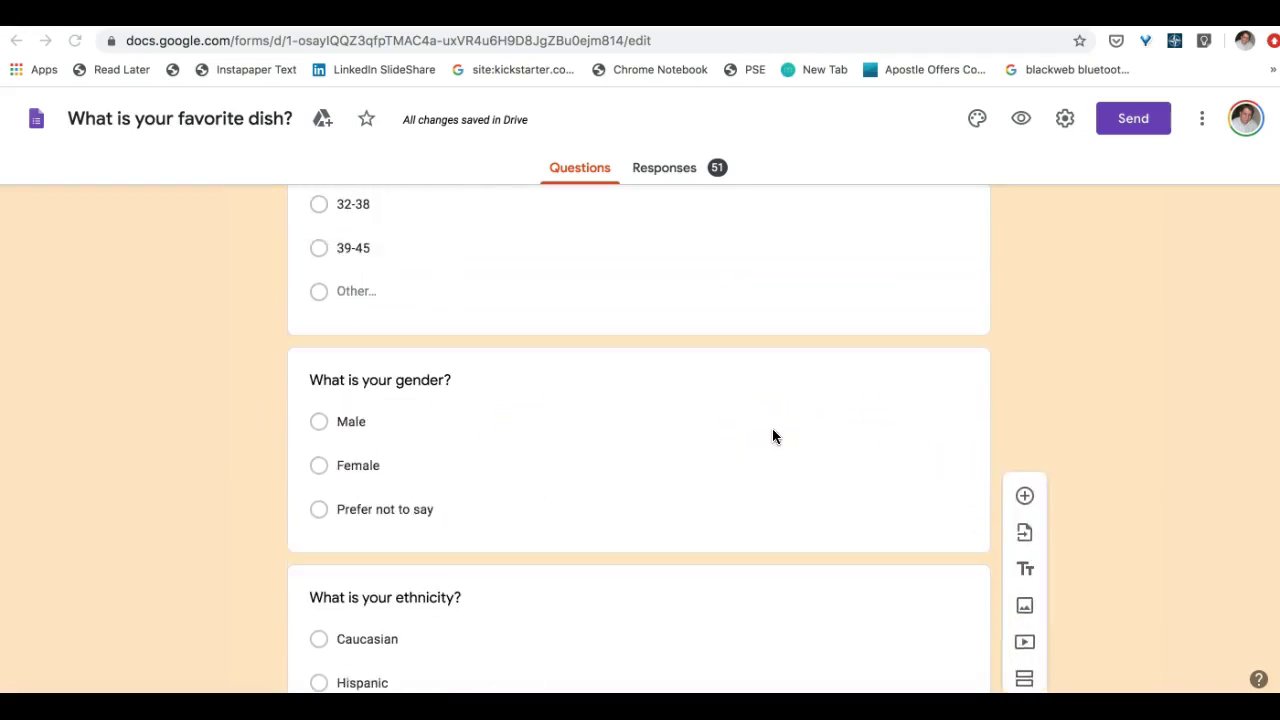
scroll(772, 430, "down", 5)
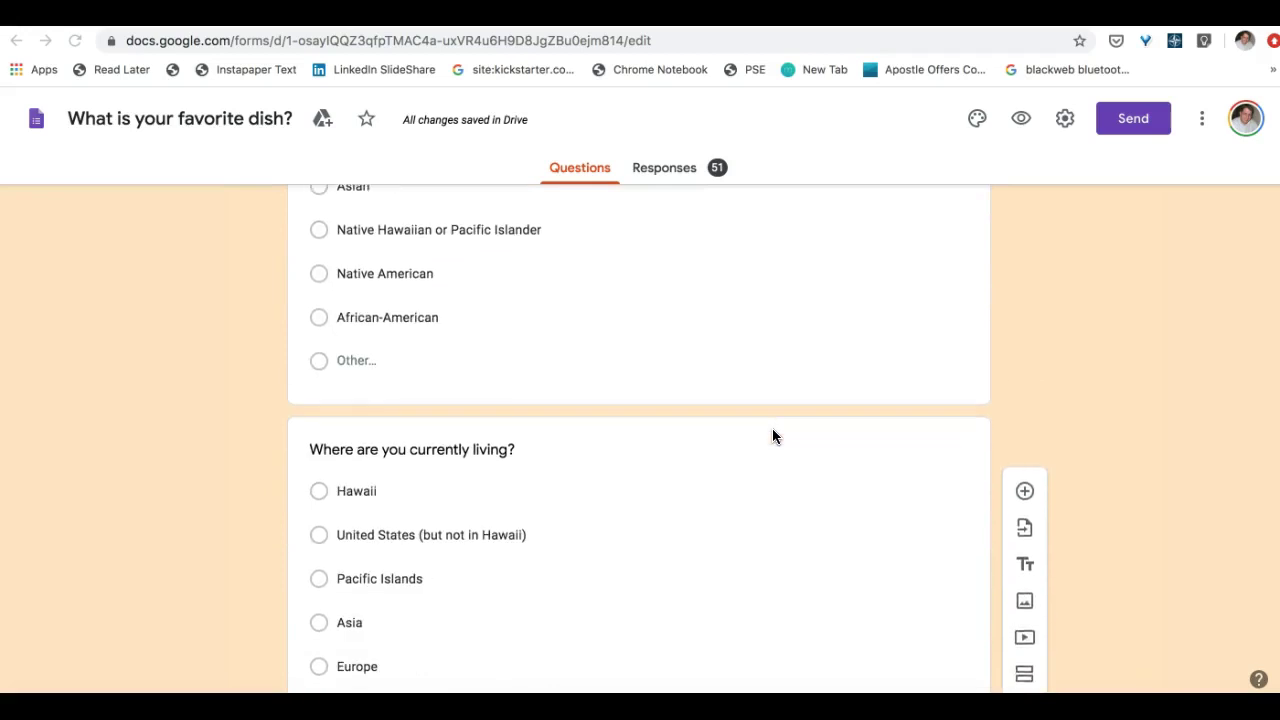
scroll(772, 436, "down", 2)
scroll(708, 445, "down", 2)
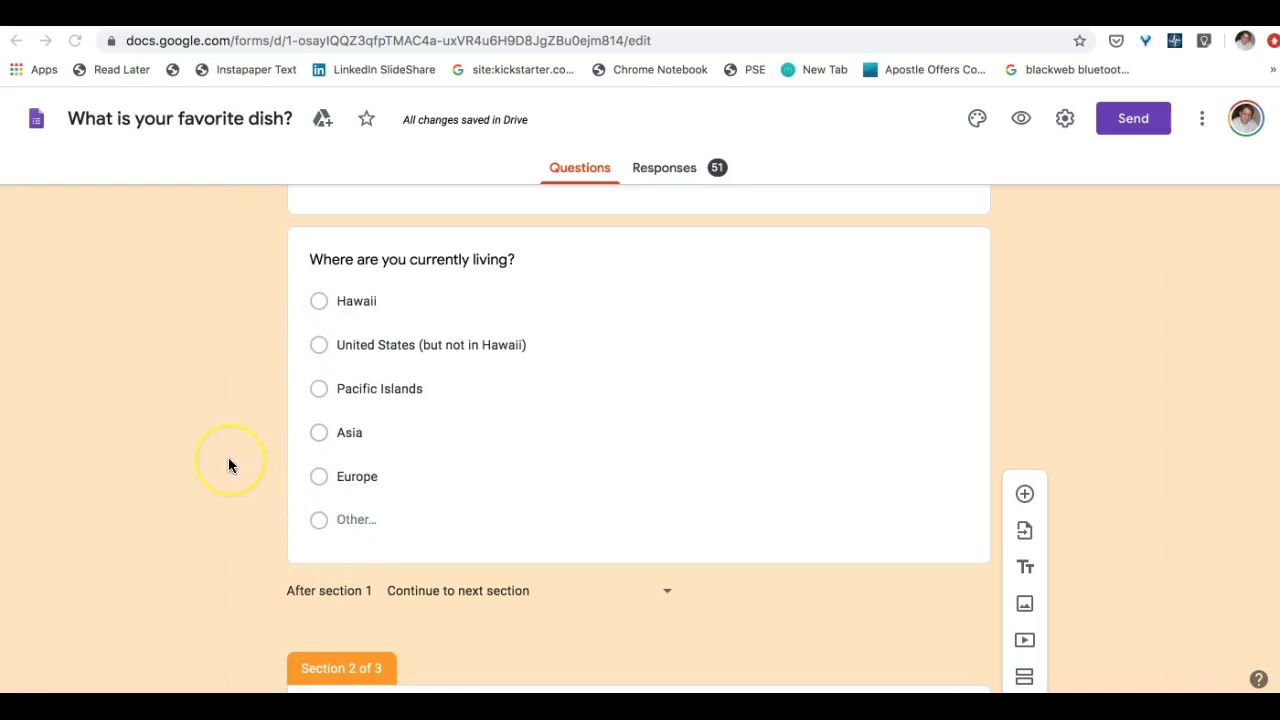
scroll(230, 460, "down", 5)
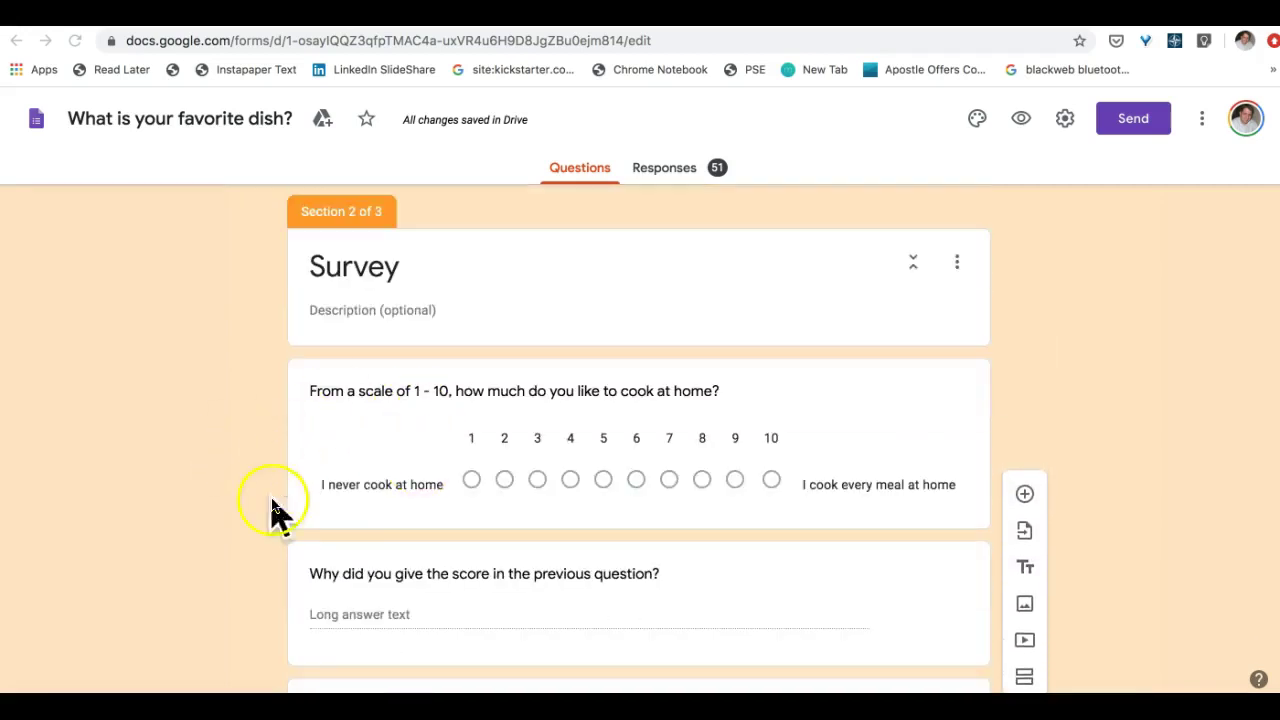
scroll(238, 487, "down", 2)
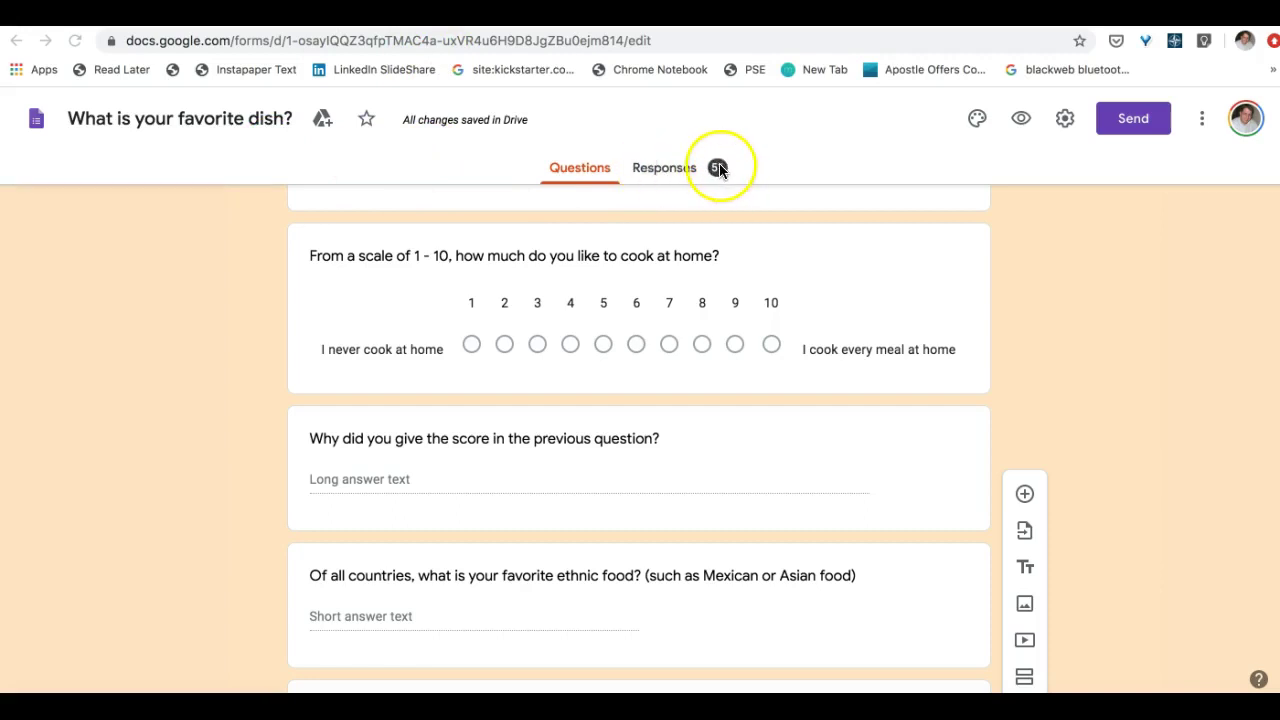
Open the summary of 51 responses and scroll down past the age, location and cooking charts to the ethnic food chart
left_click(678, 175)
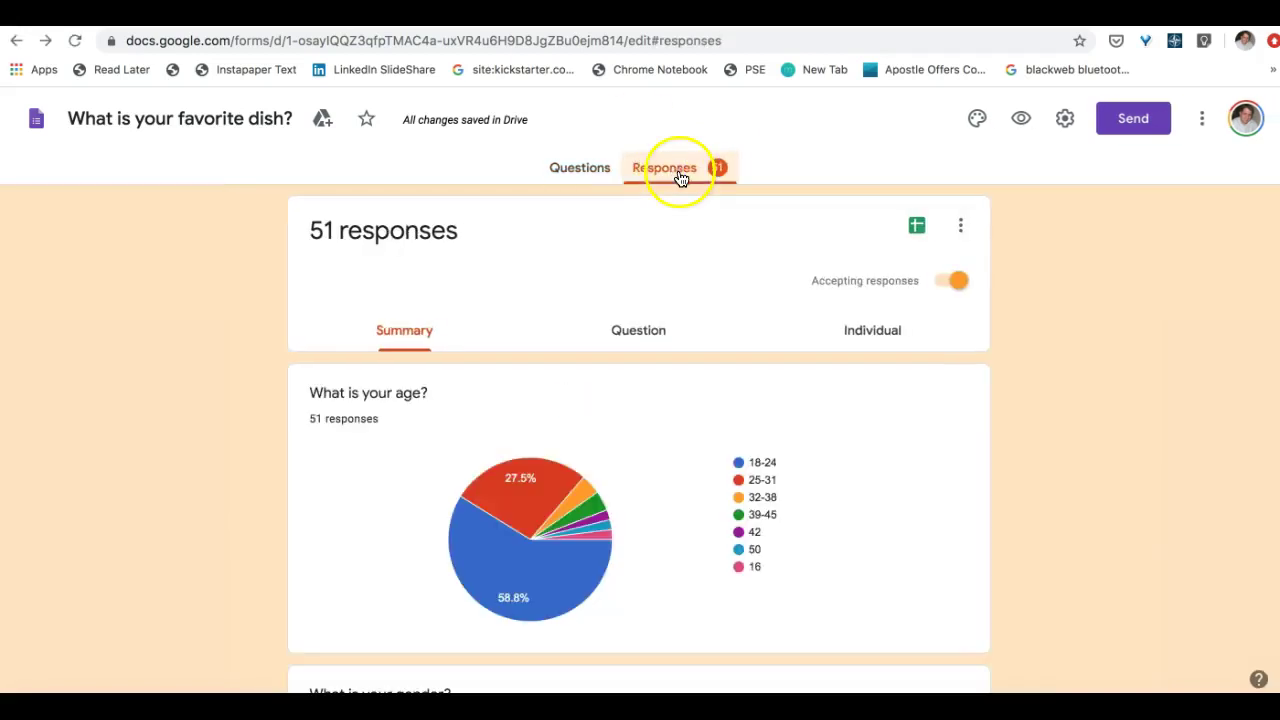
scroll(590, 283, "down", 5)
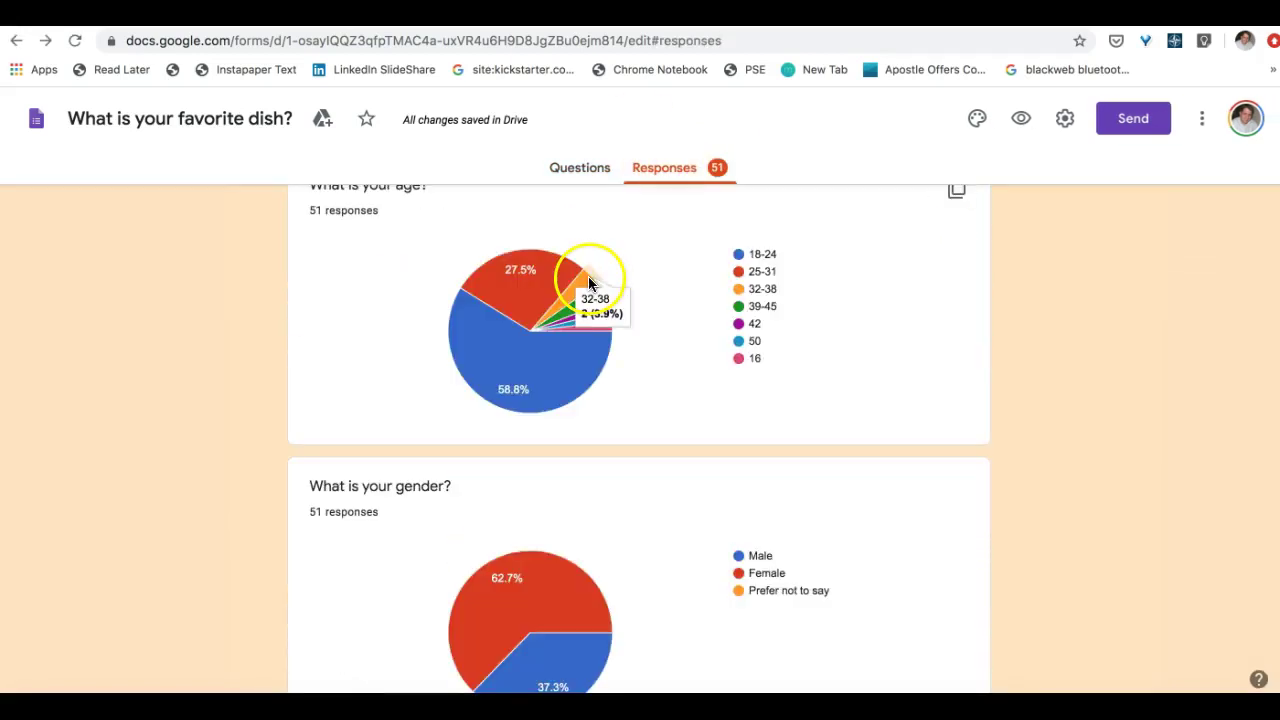
scroll(282, 342, "down", 8)
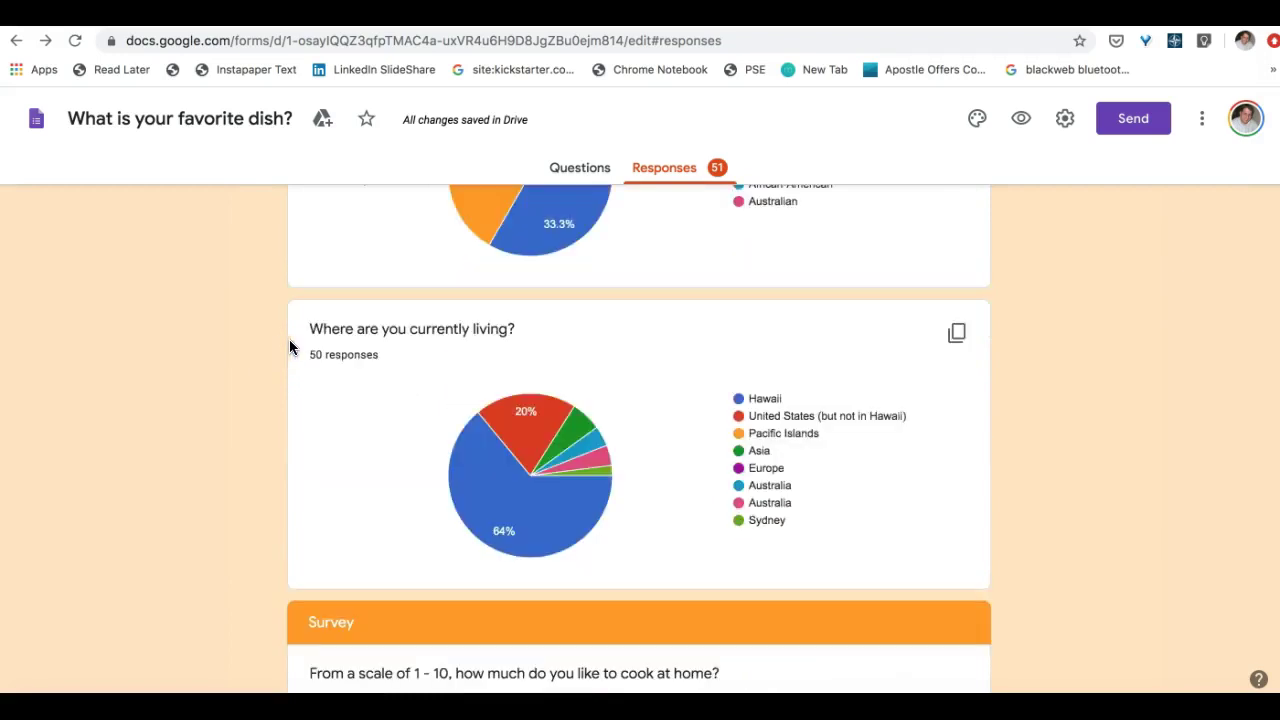
scroll(390, 361, "down", 6)
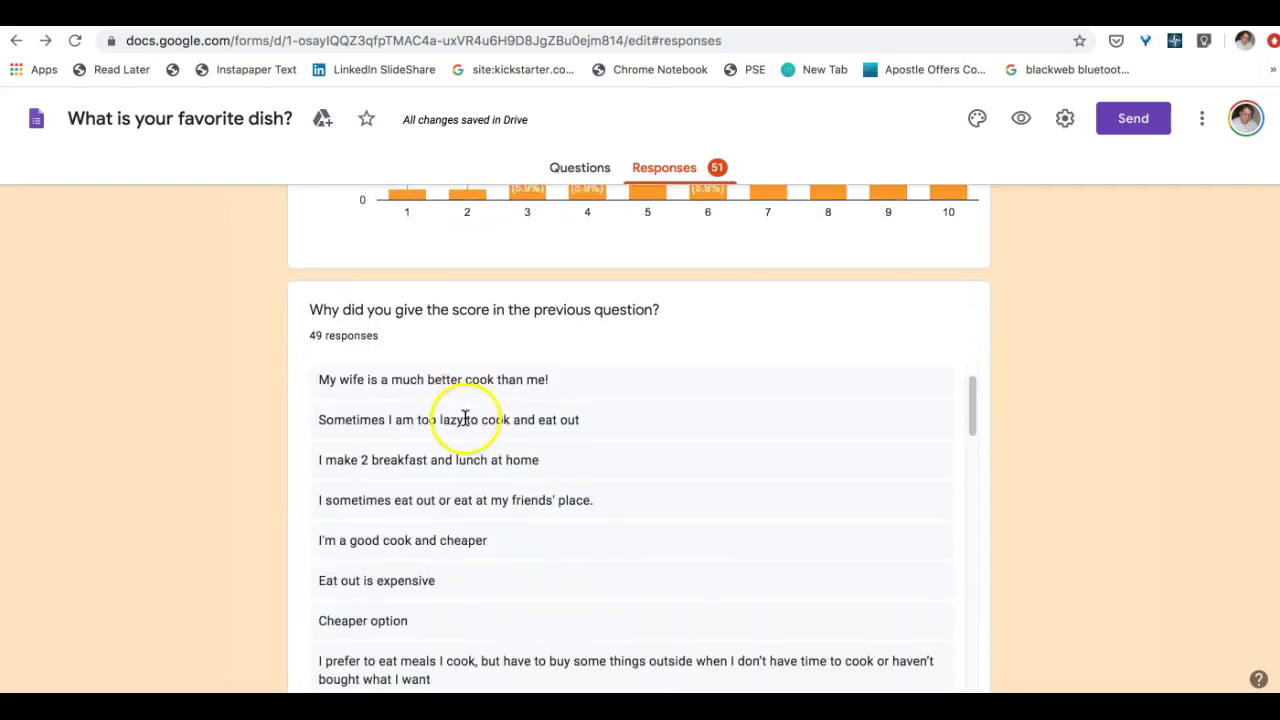
scroll(475, 410, "down", 2)
scroll(475, 410, "up", 3)
scroll(471, 401, "up", 5)
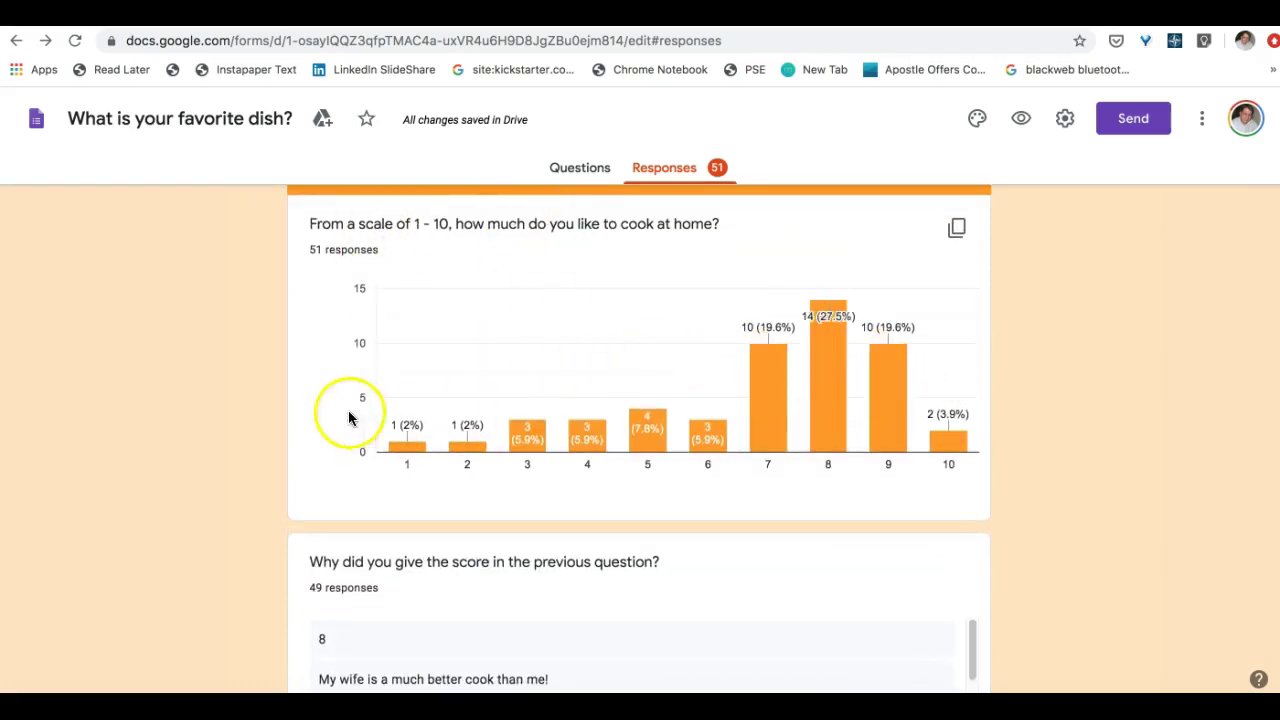
scroll(315, 457, "down", 3)
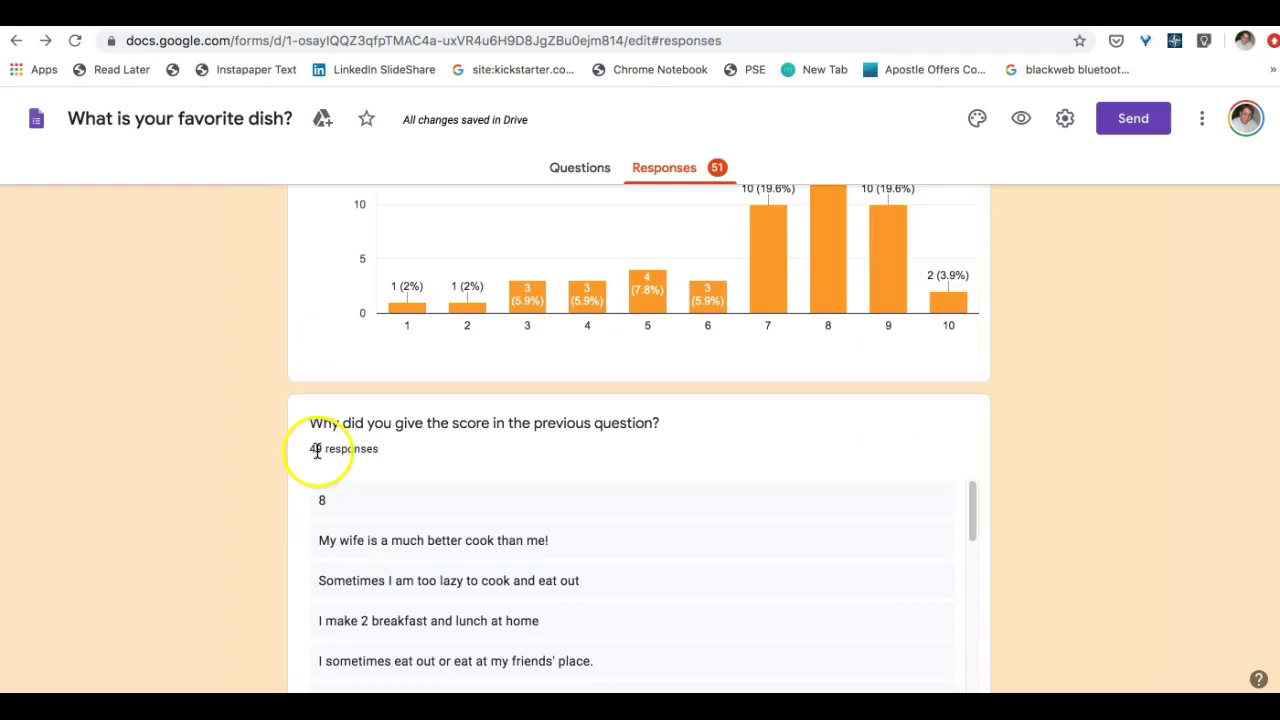
scroll(316, 451, "down", 10)
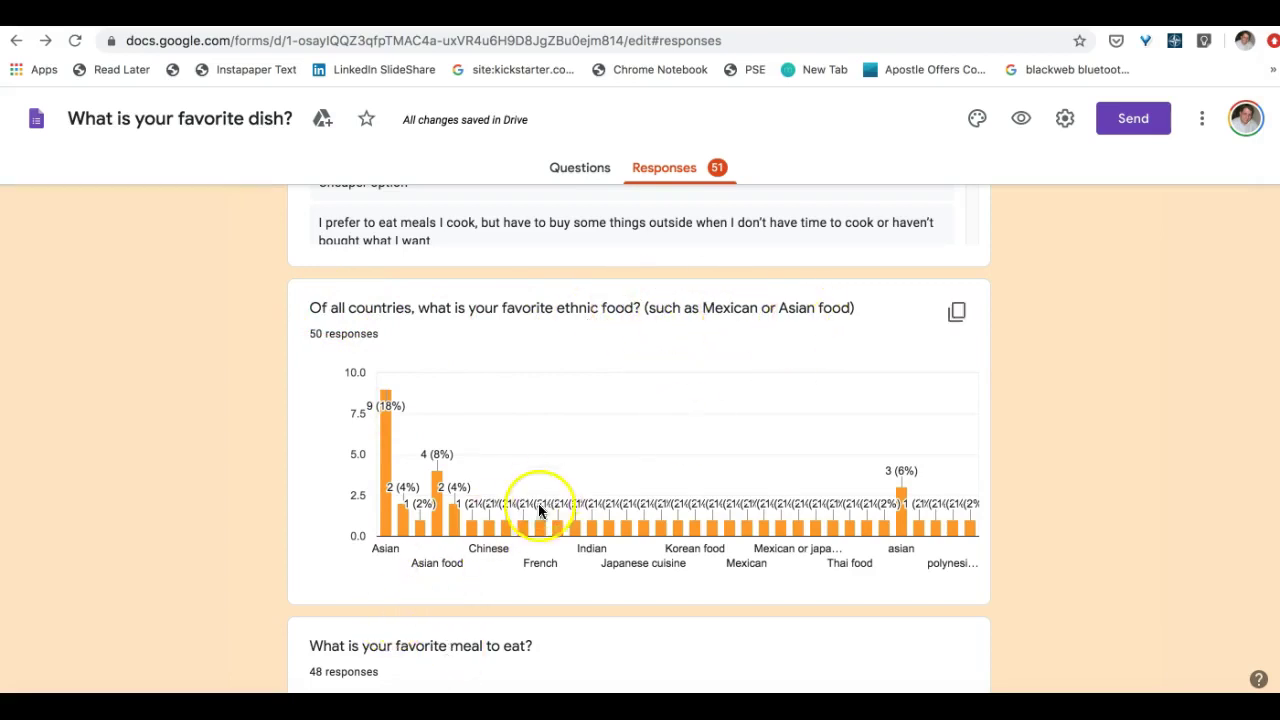
Check individual bar counts on the ethnic food chart, including Japanese
mouse_move(613, 532)
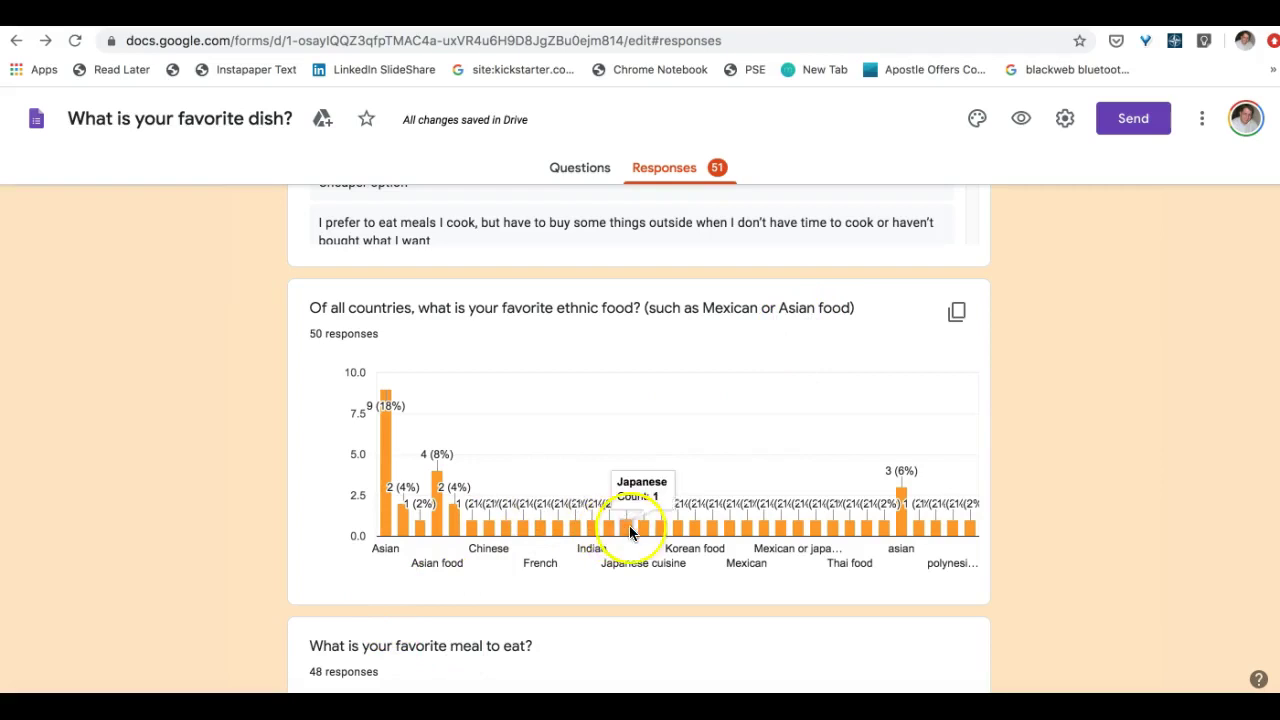
left_click(671, 529)
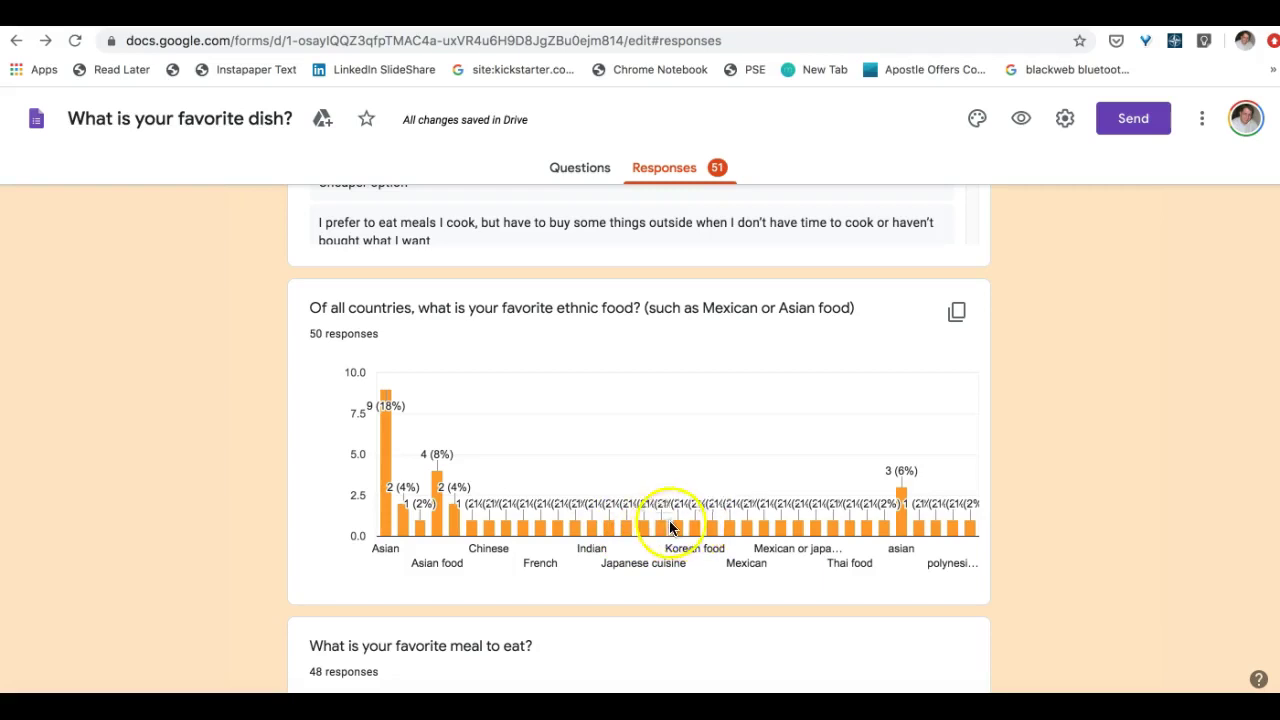
mouse_move(670, 529)
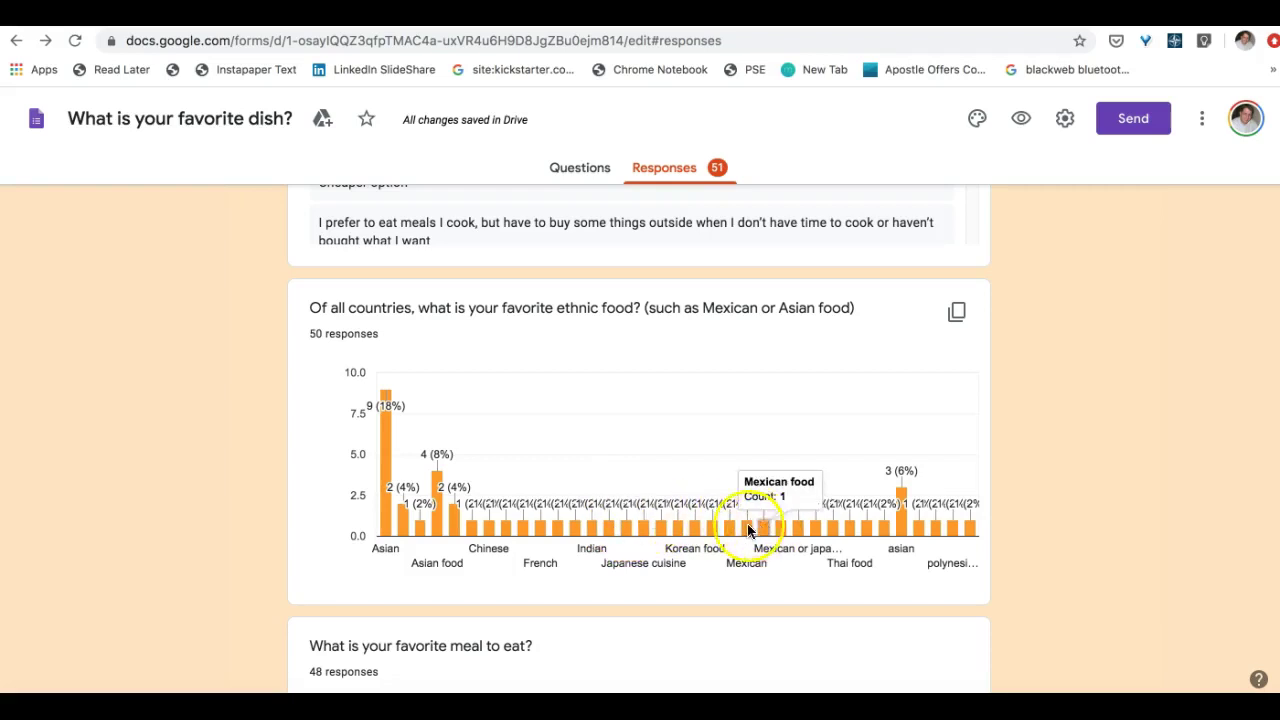
mouse_move(732, 530)
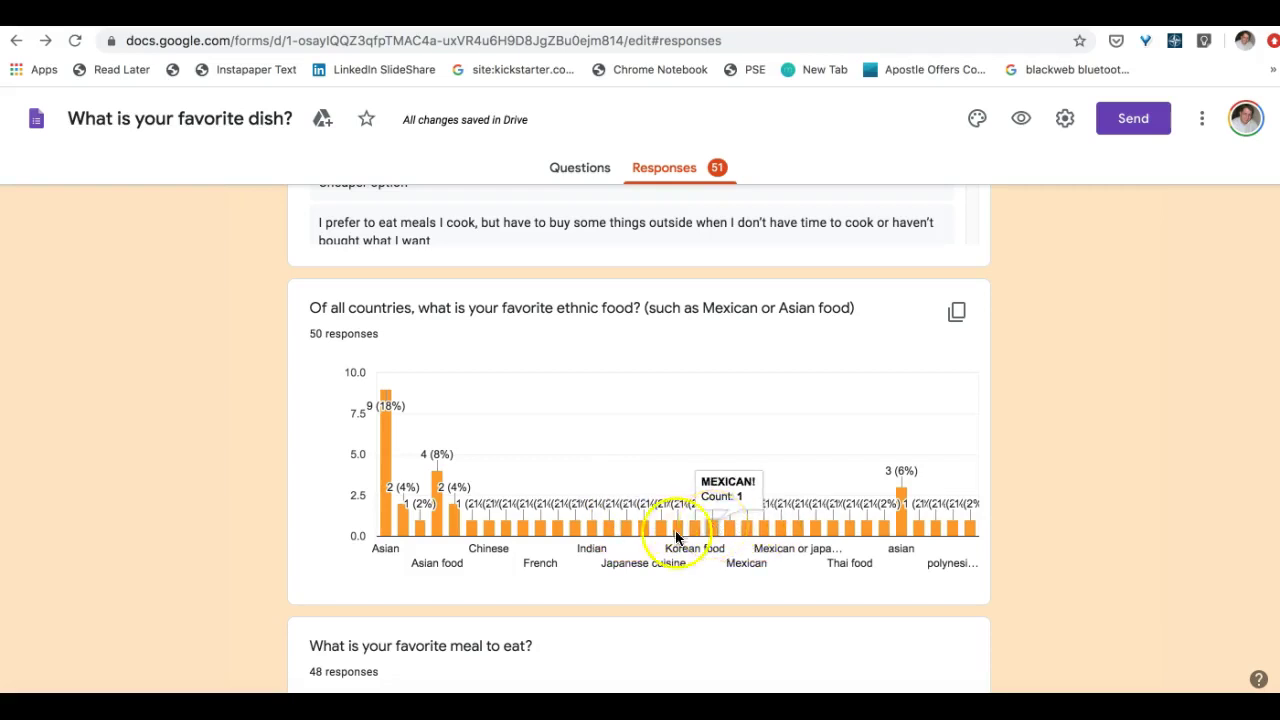
Scroll down to review the favourite meal chart of 48 answers
scroll(585, 563, "down", 3)
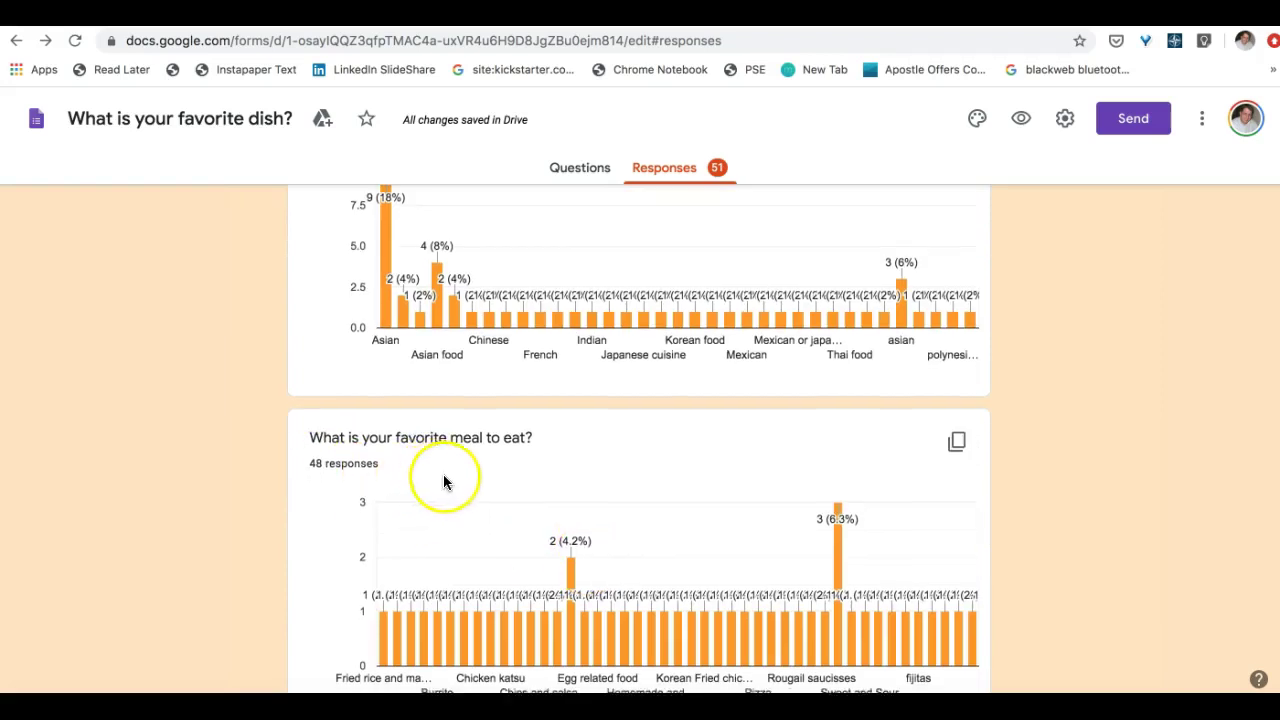
scroll(462, 483, "down", 1)
mouse_move(572, 570)
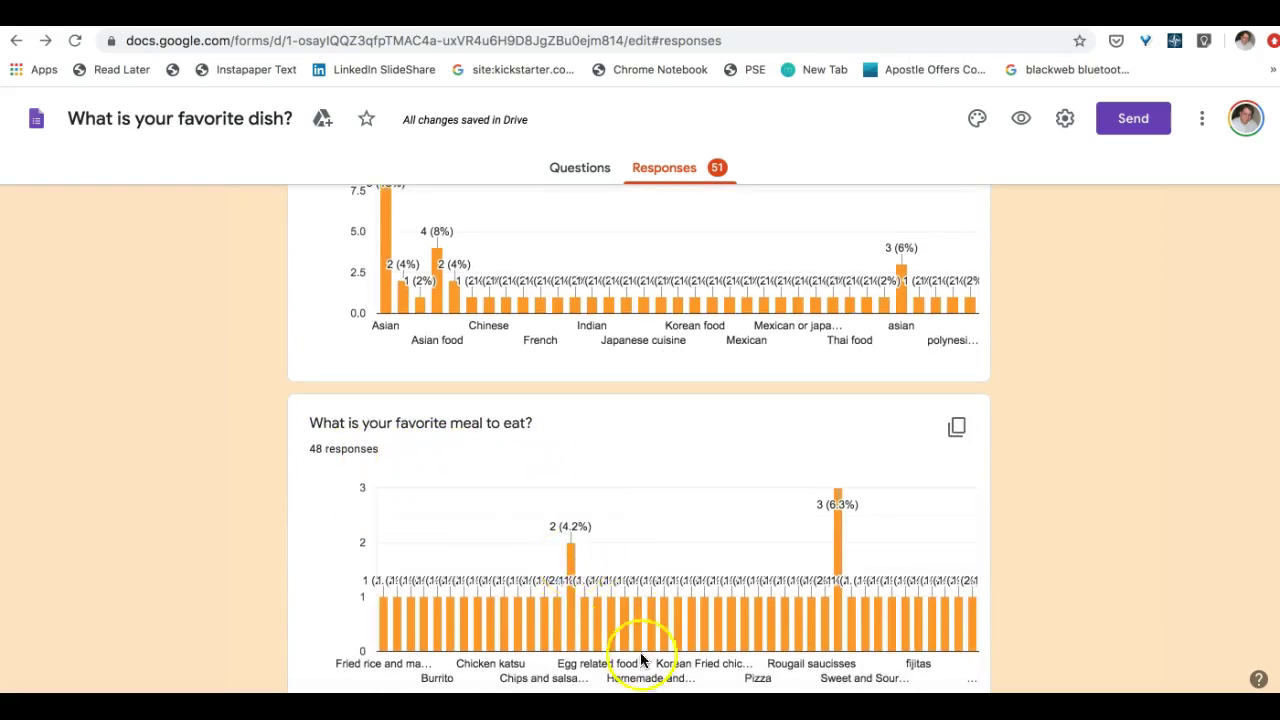
scroll(658, 610, "down", 1)
mouse_move(645, 617)
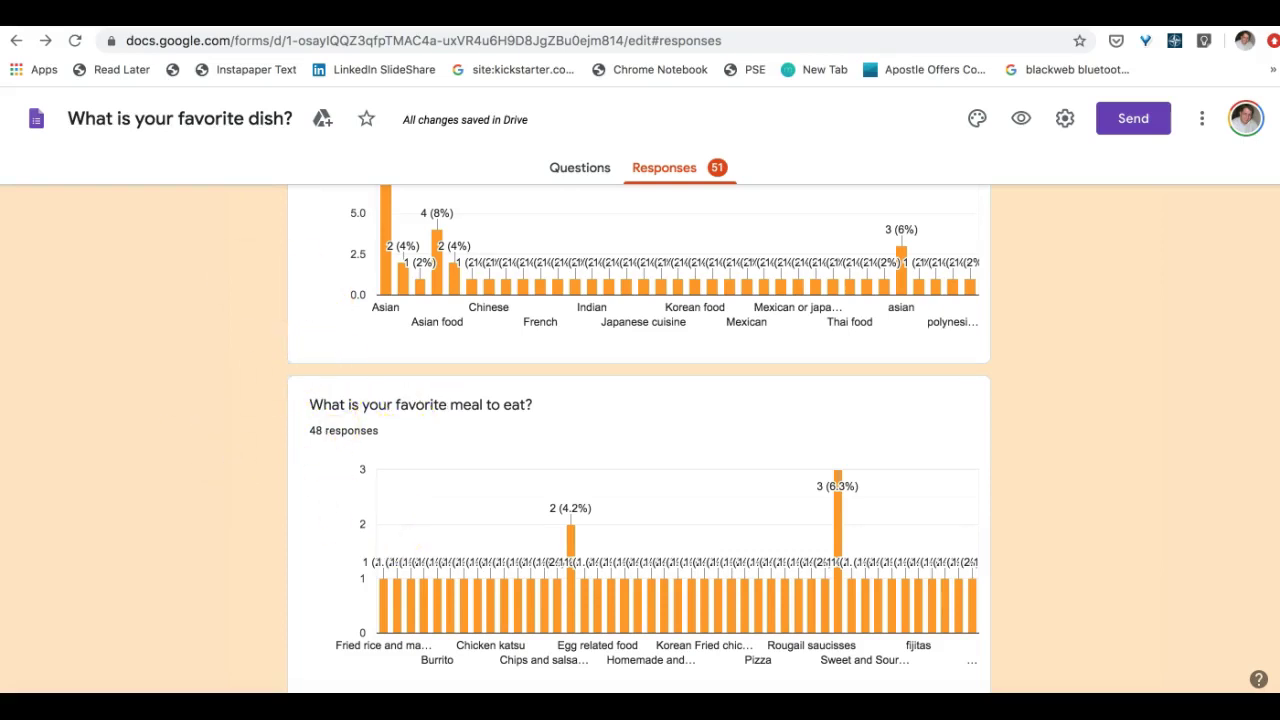
Scroll back up to the age pie chart at the top of the response summary
scroll(621, 372, "up", 10)
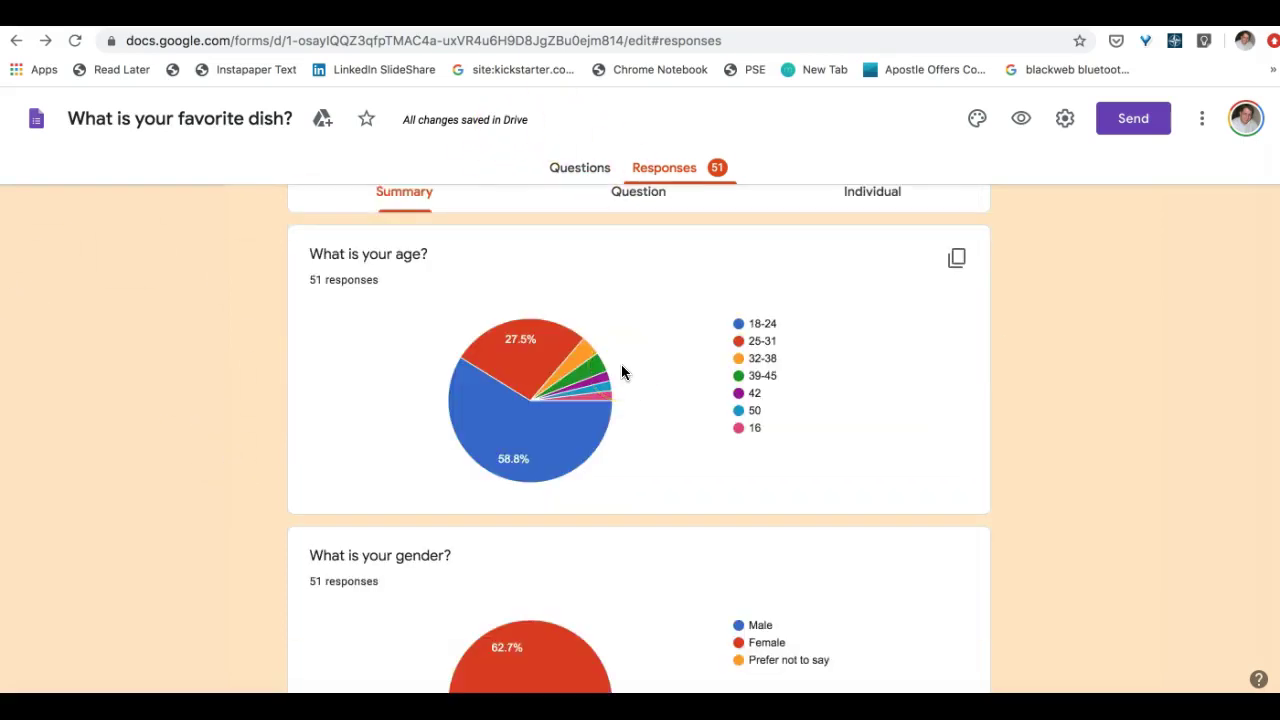